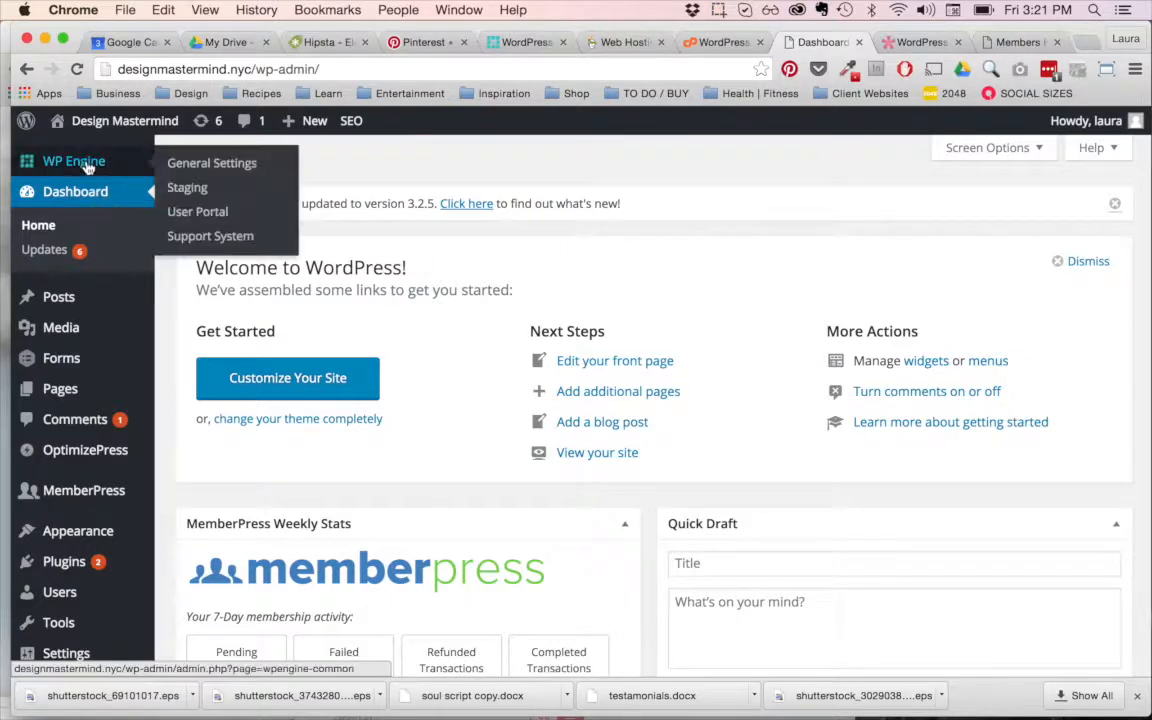
pyautogui.scroll(-1, 70, 490)
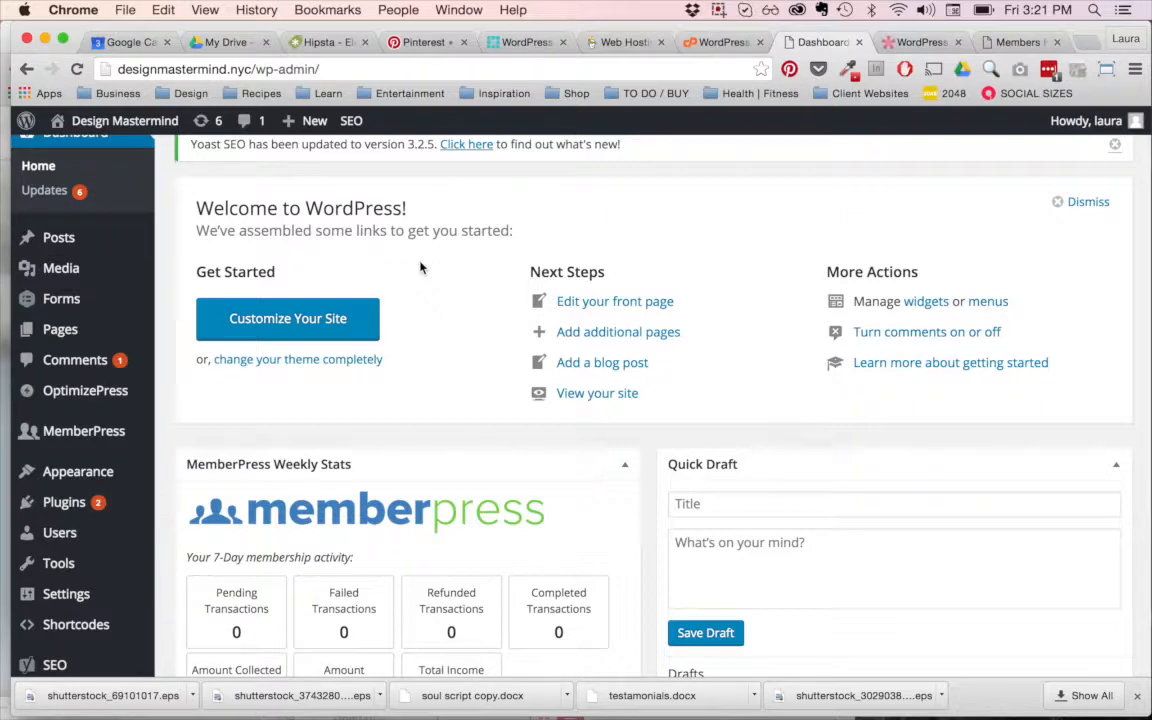
pyautogui.scroll(2, 216, 262)
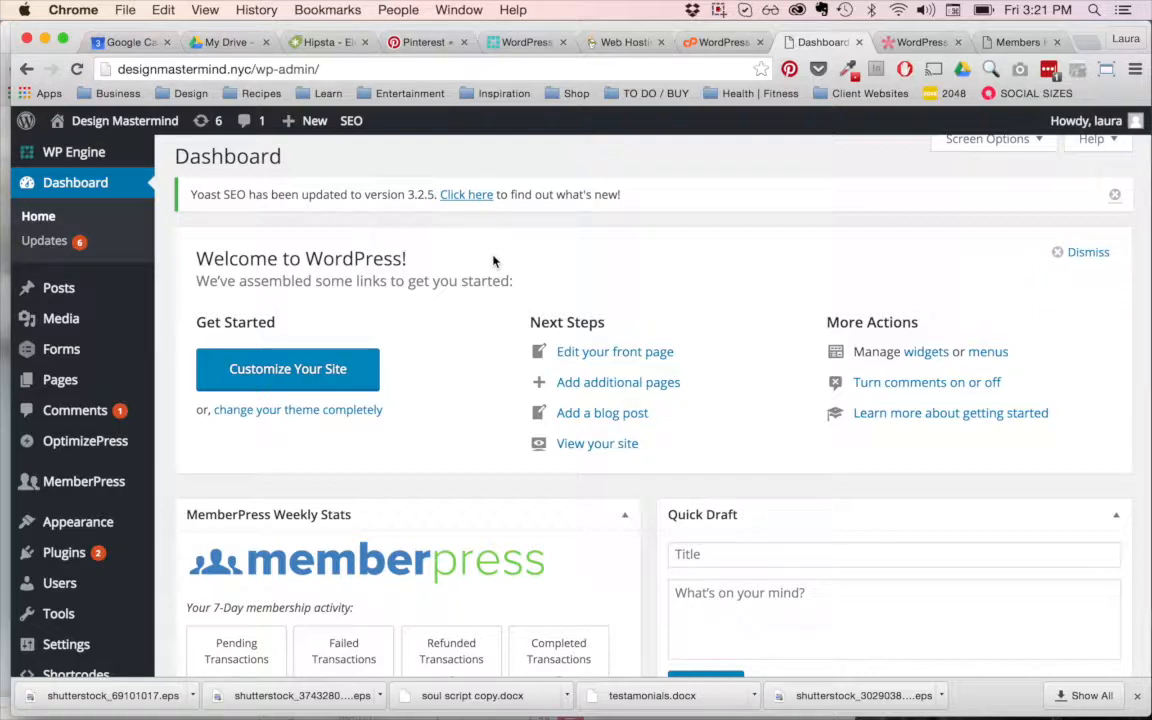
# Step: Open the public website designmastermind.nyc in a new browser tab
pyautogui.click(1092, 44)
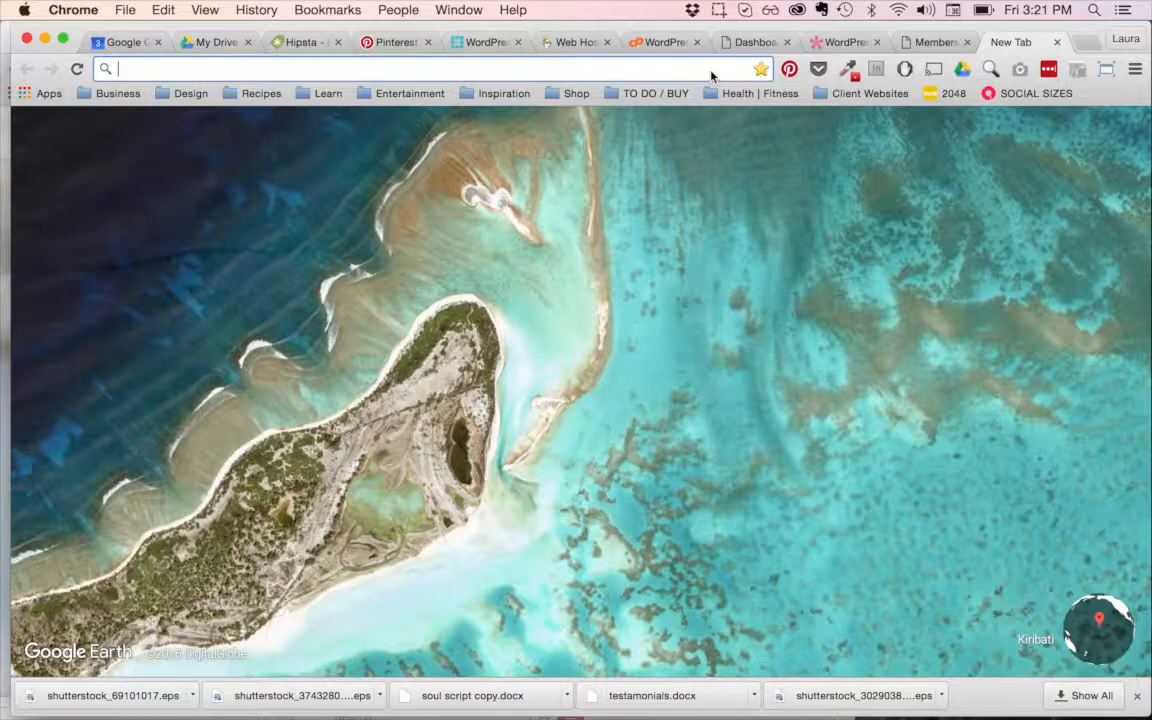
pyautogui.write('designmastermind.nyc')
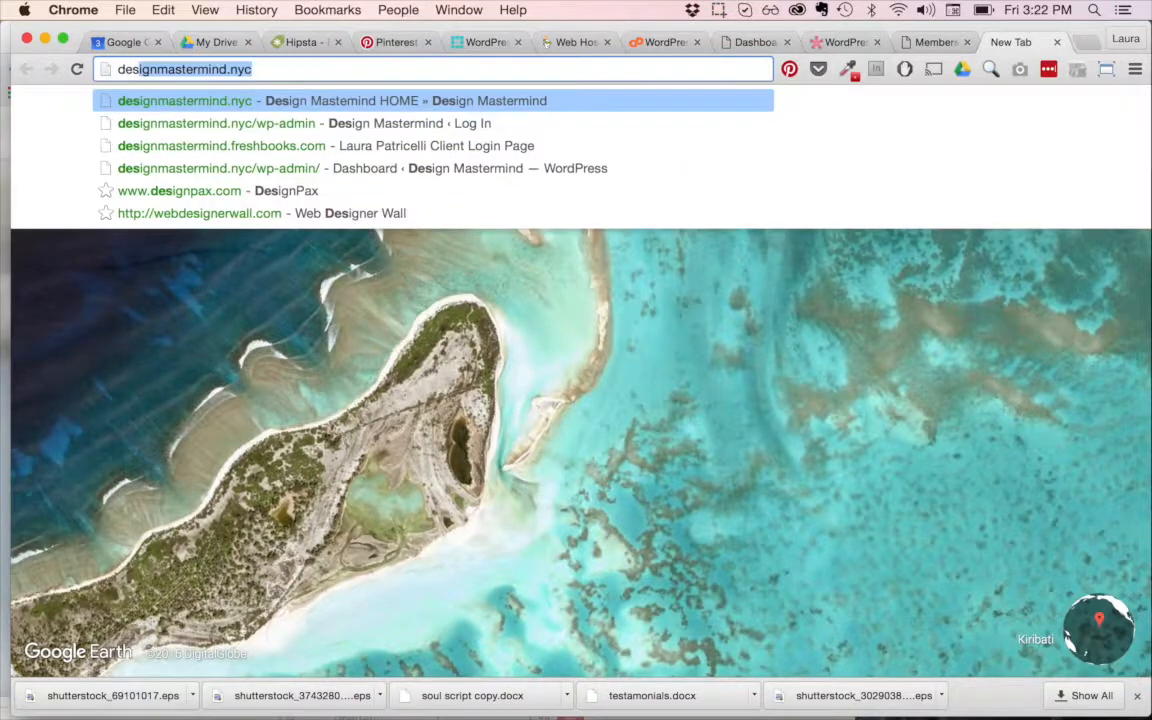
pyautogui.press('Return')
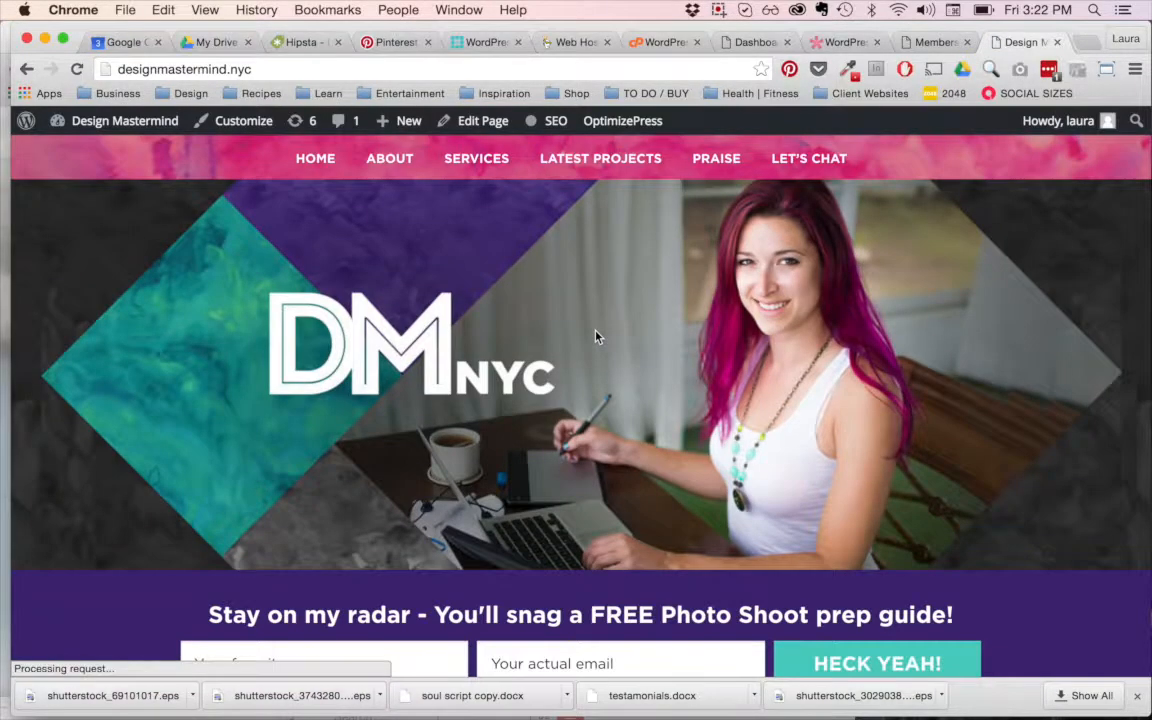
# Step: Examine the site's home page from the header banner down to the "Do you crave..." section
pyautogui.scroll(-10, 538, 300)
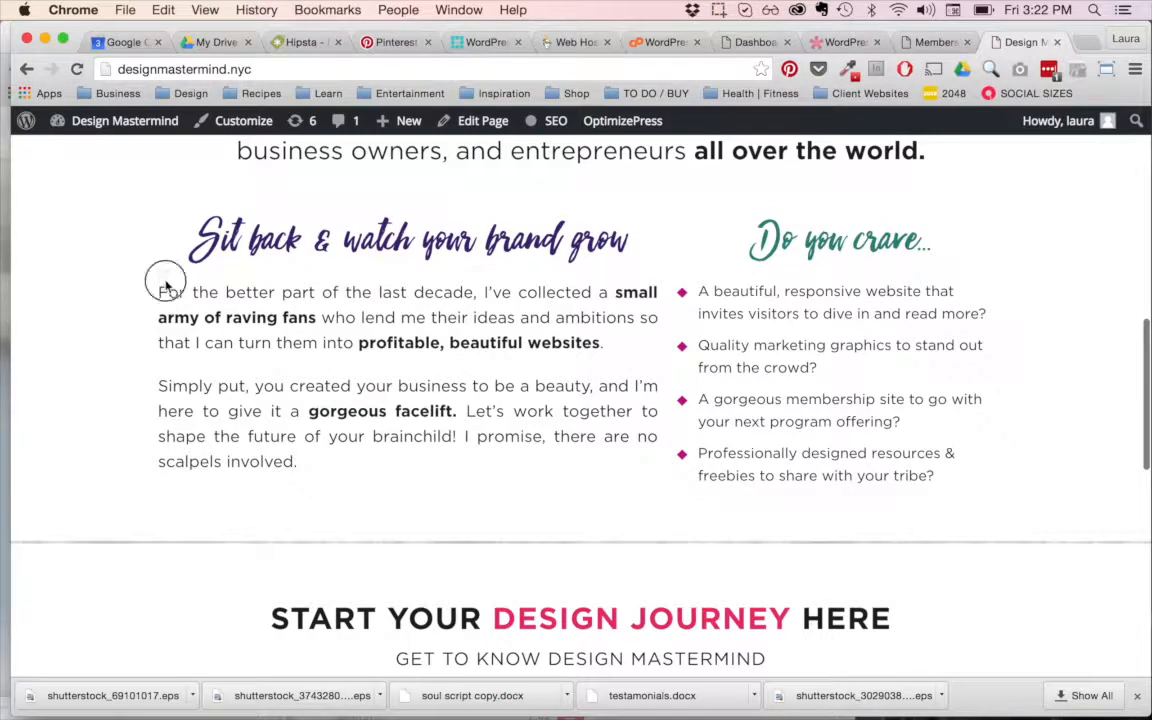
pyautogui.moveTo(159, 280); pyautogui.dragTo(773, 424)
pyautogui.scroll(8, 640, 362)
pyautogui.scroll(2, 640, 362)
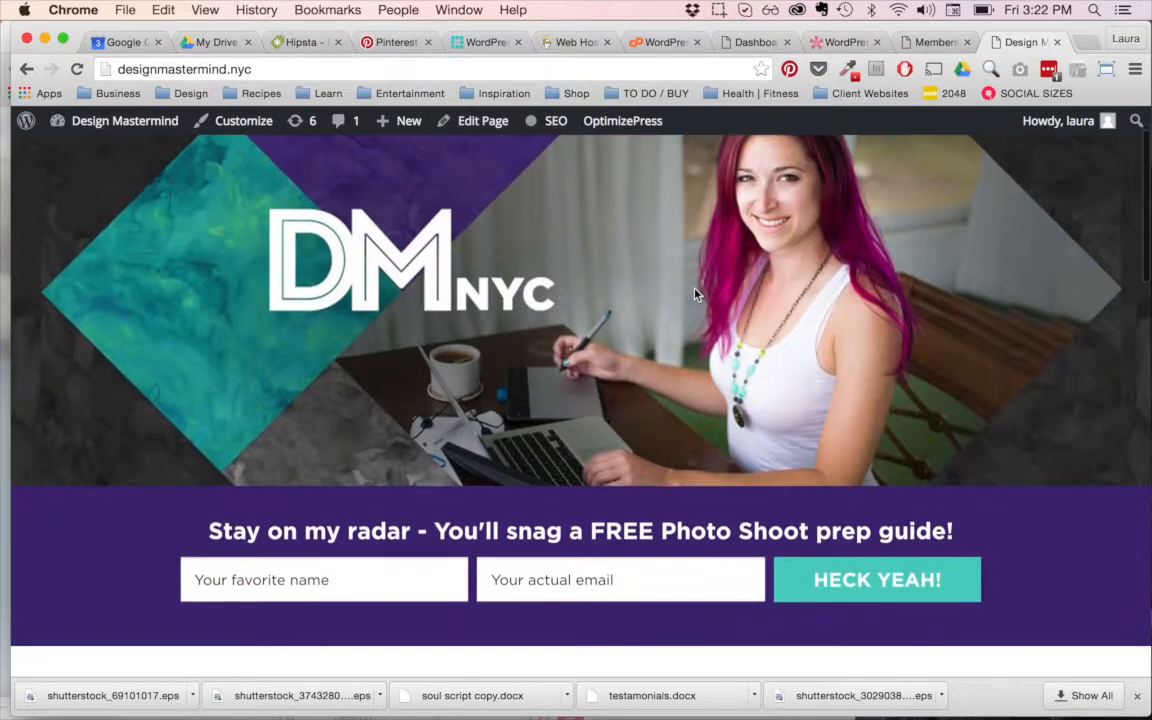
pyautogui.scroll(2, 857, 557)
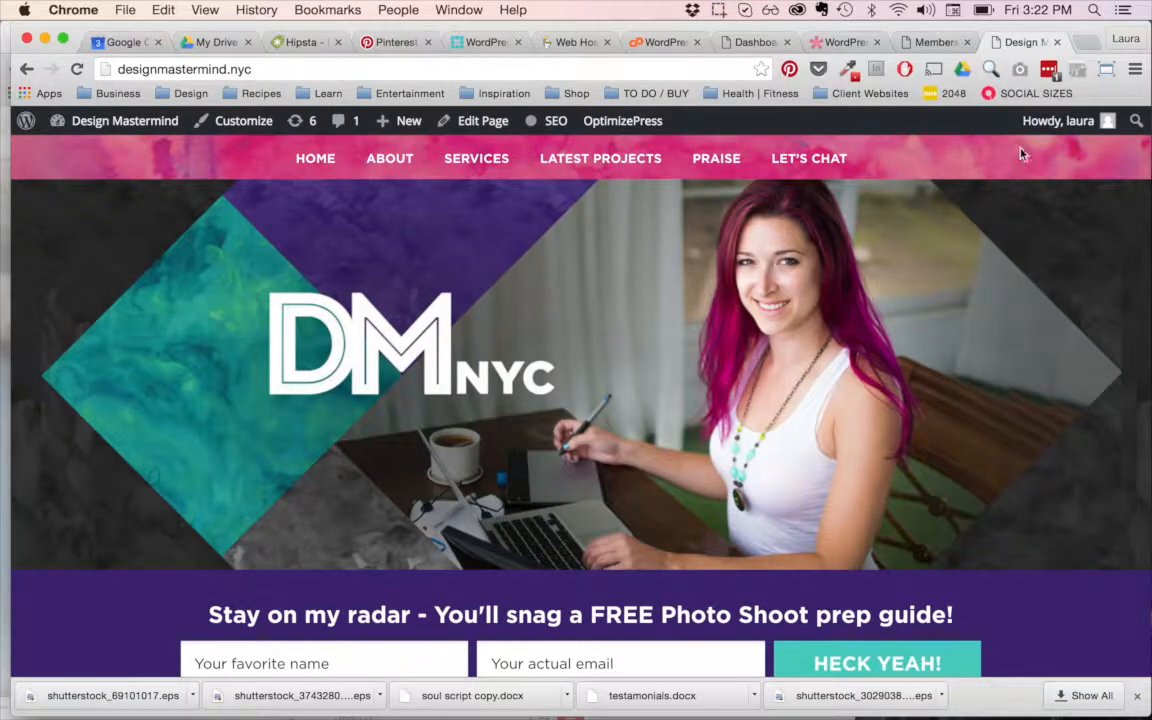
pyautogui.scroll(-4, 1012, 155)
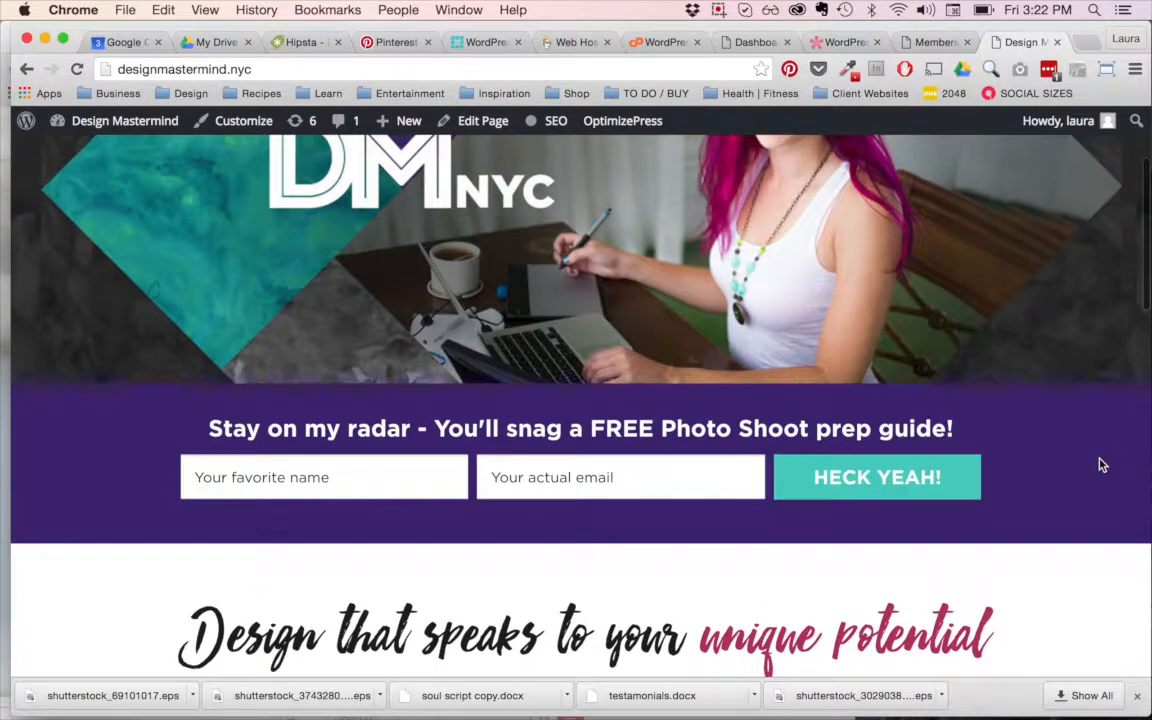
pyautogui.scroll(-1, 1101, 464)
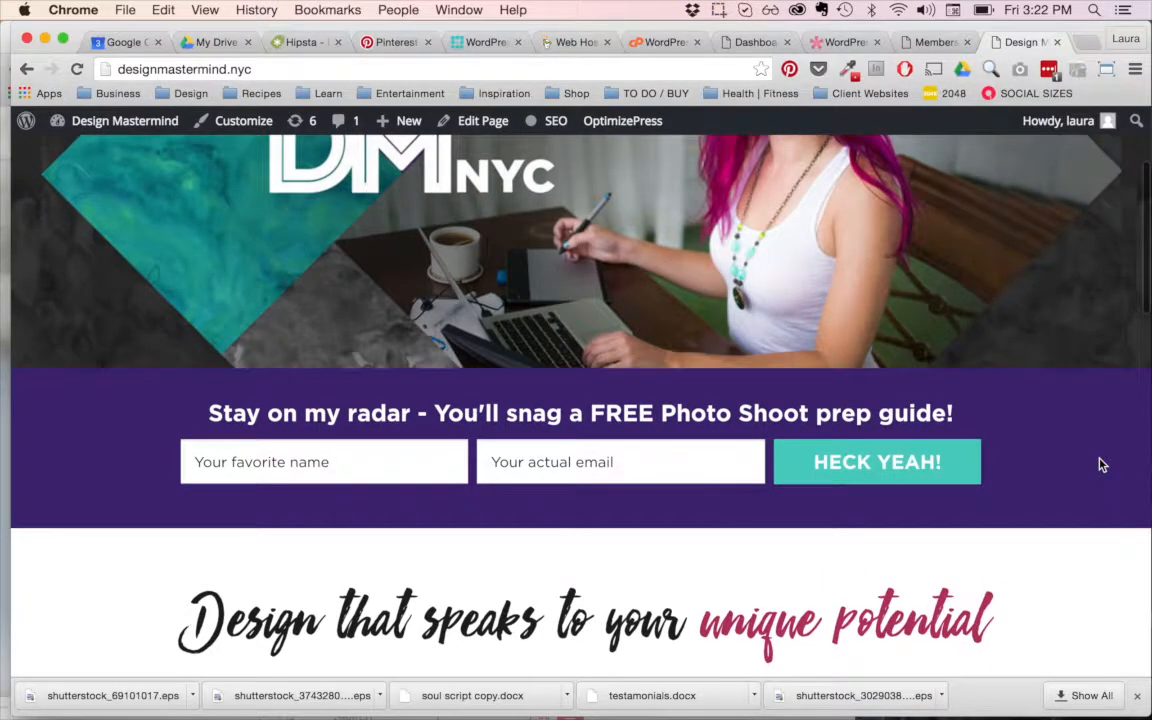
pyautogui.scroll(-8, 1101, 464)
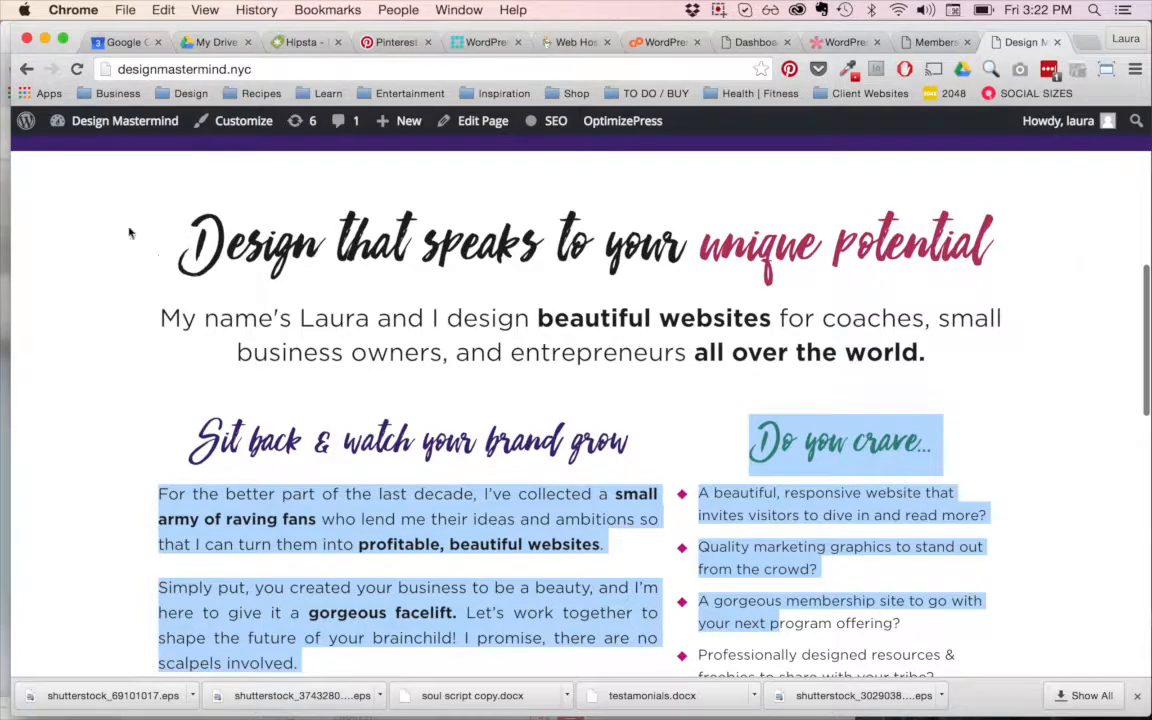
pyautogui.scroll(-3, 784, 233)
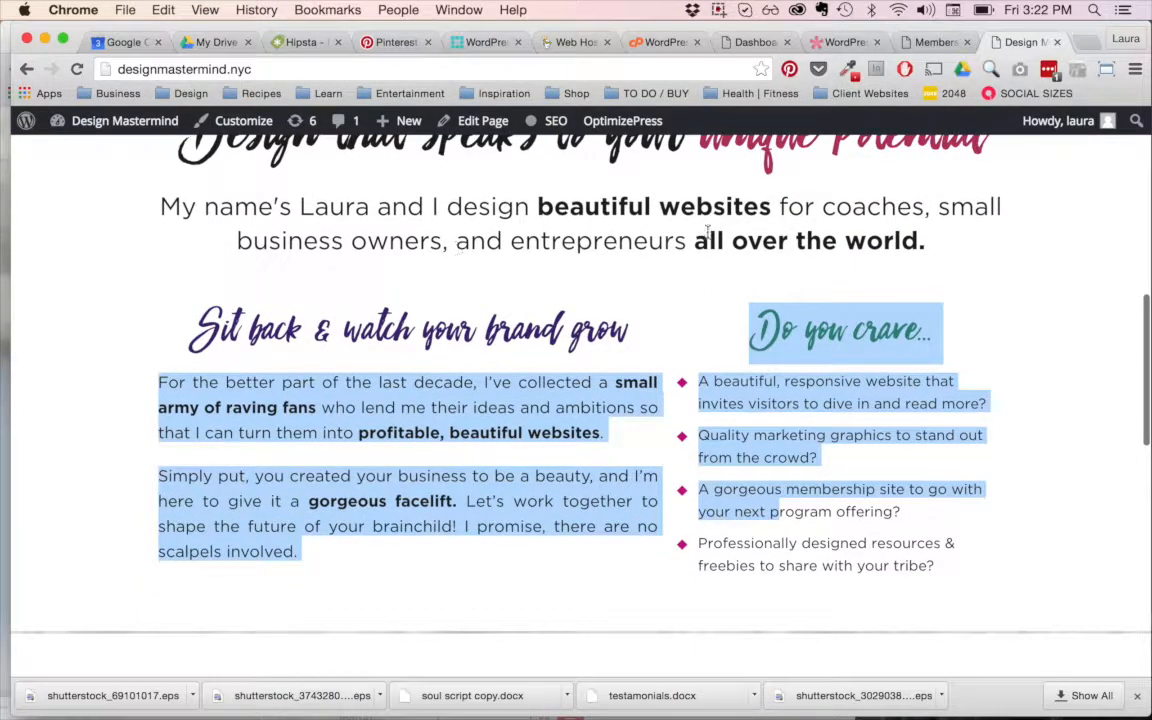
# Step: View the OptimizePress members page and return to the WordPress dashboard to review its MemberPress Weekly Stats
pyautogui.click(927, 43)
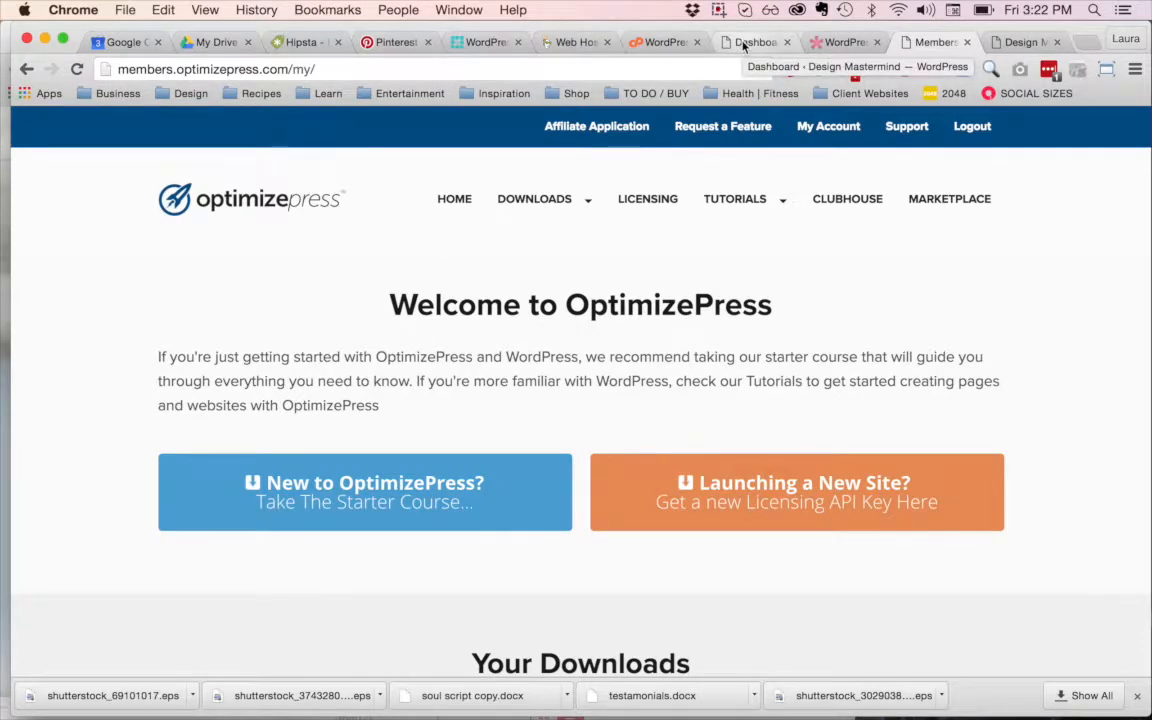
pyautogui.click(743, 43)
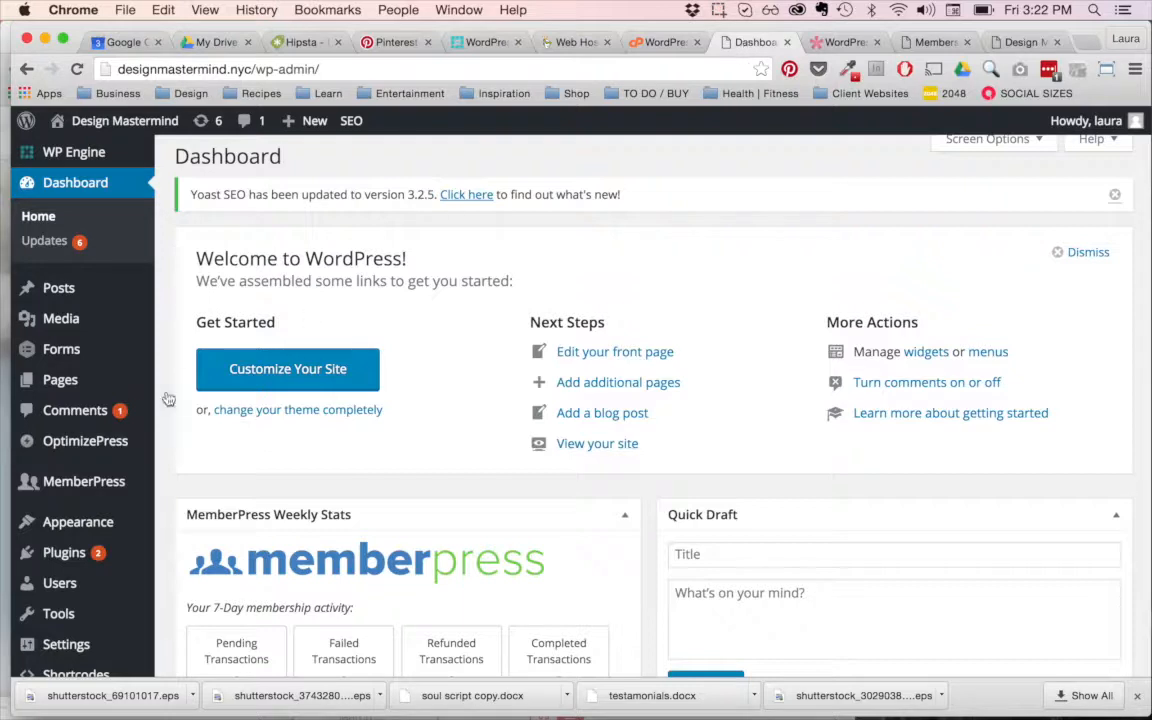
pyautogui.moveTo(148, 571)
pyautogui.scroll(-1, 163, 215)
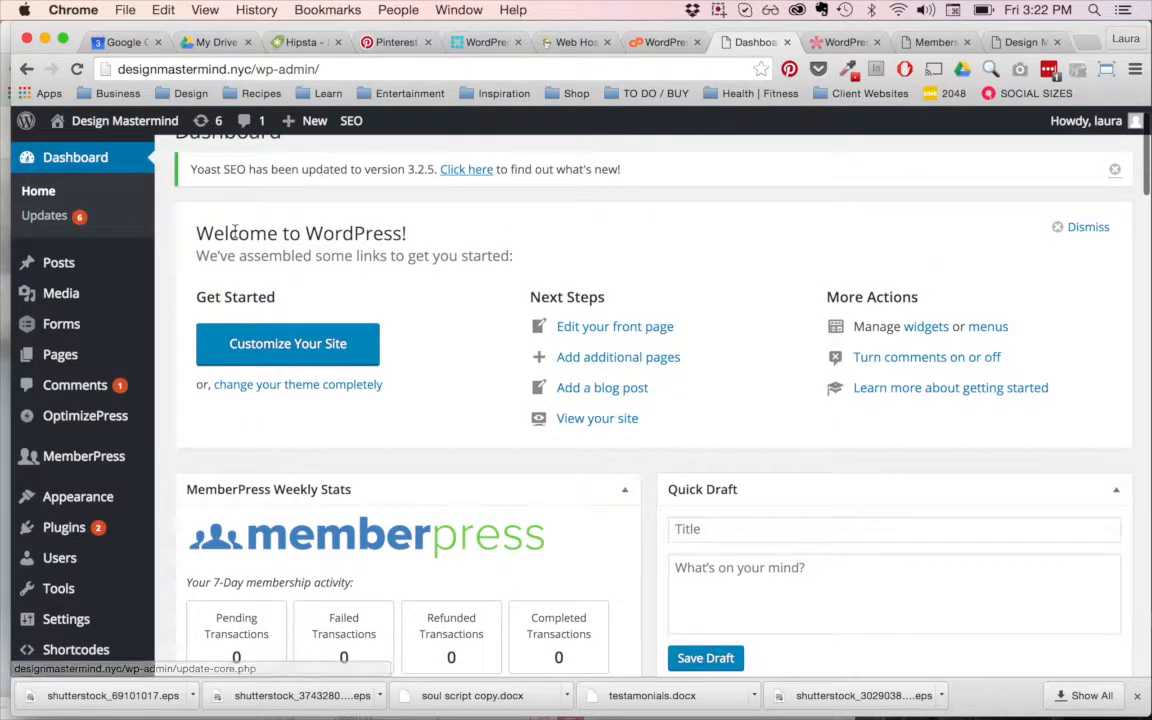
pyautogui.scroll(1, 235, 231)
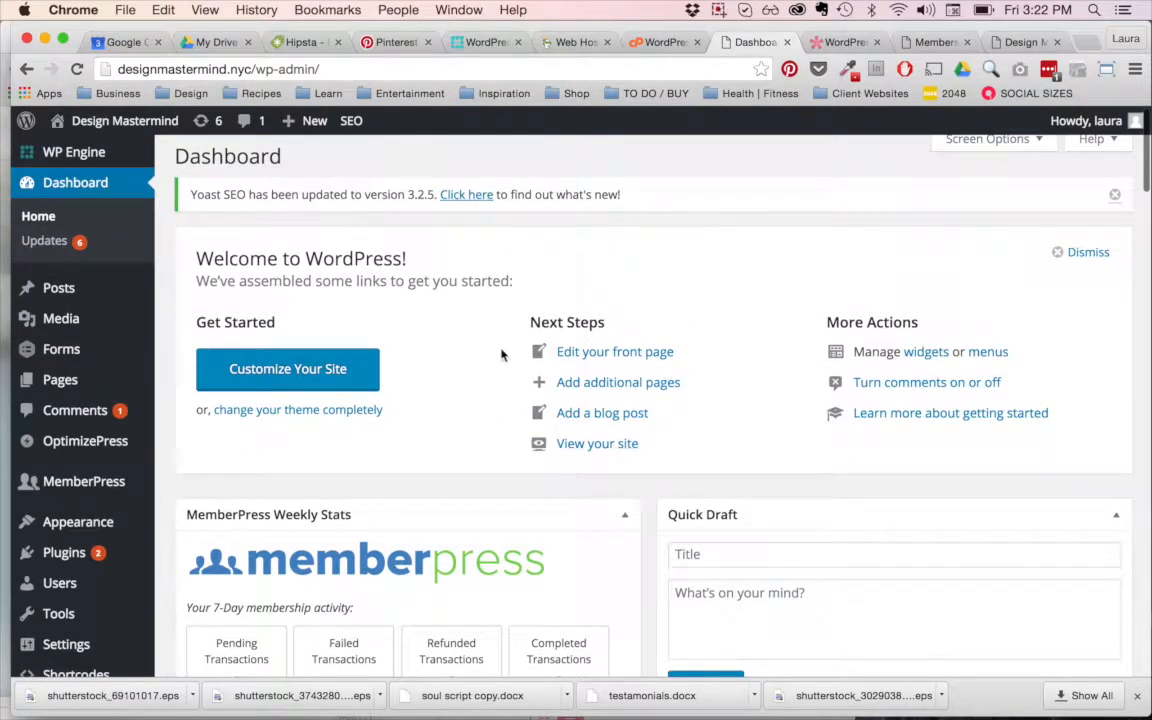
pyautogui.scroll(-5, 501, 354)
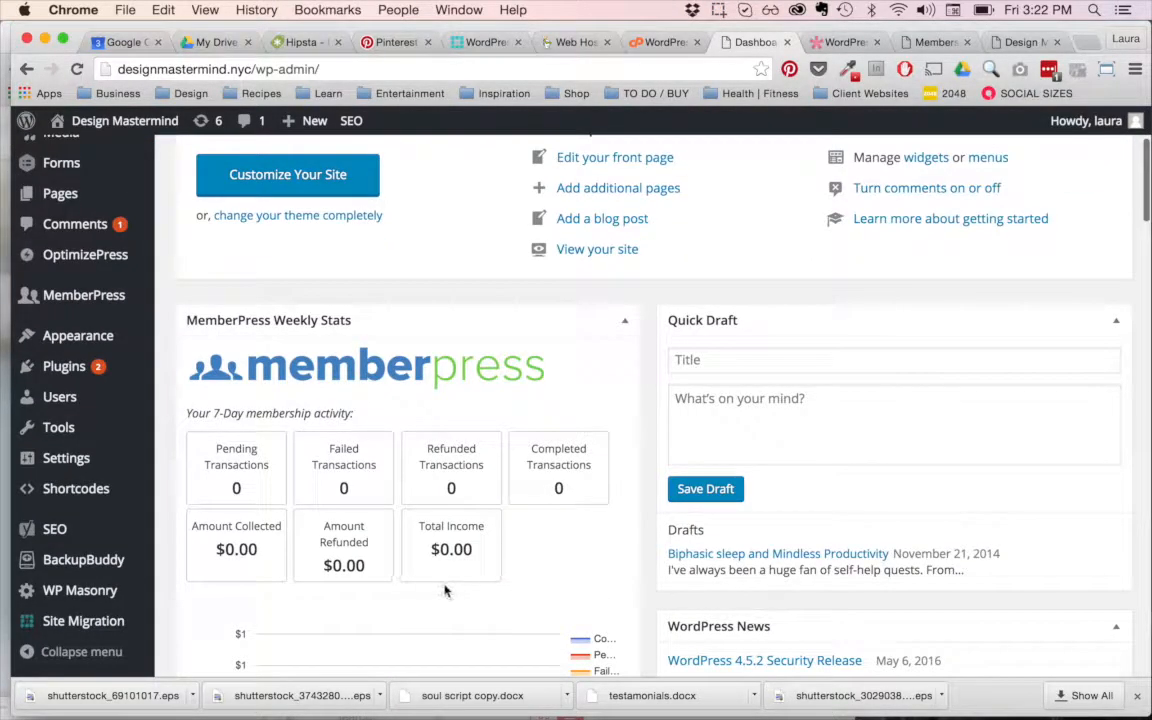
pyautogui.scroll(-3, 446, 591)
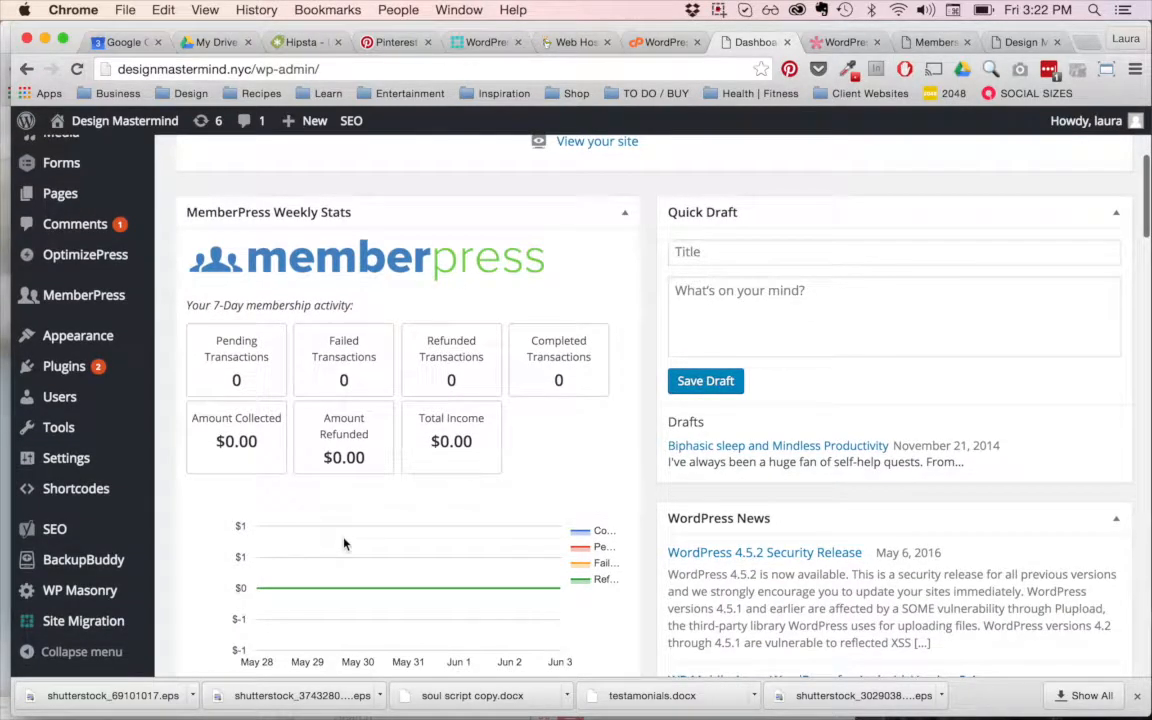
pyautogui.scroll(8, 327, 506)
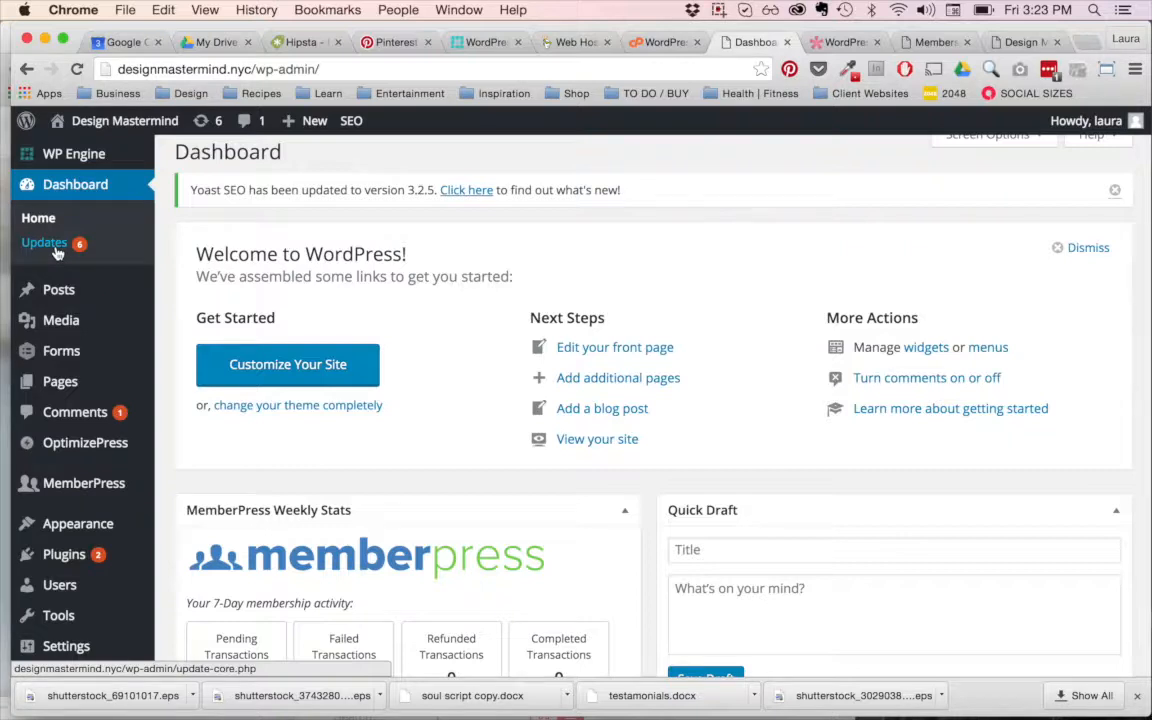
# Step: Open the WordPress Updates page and review the plugins that have new versions
pyautogui.click(55, 247)
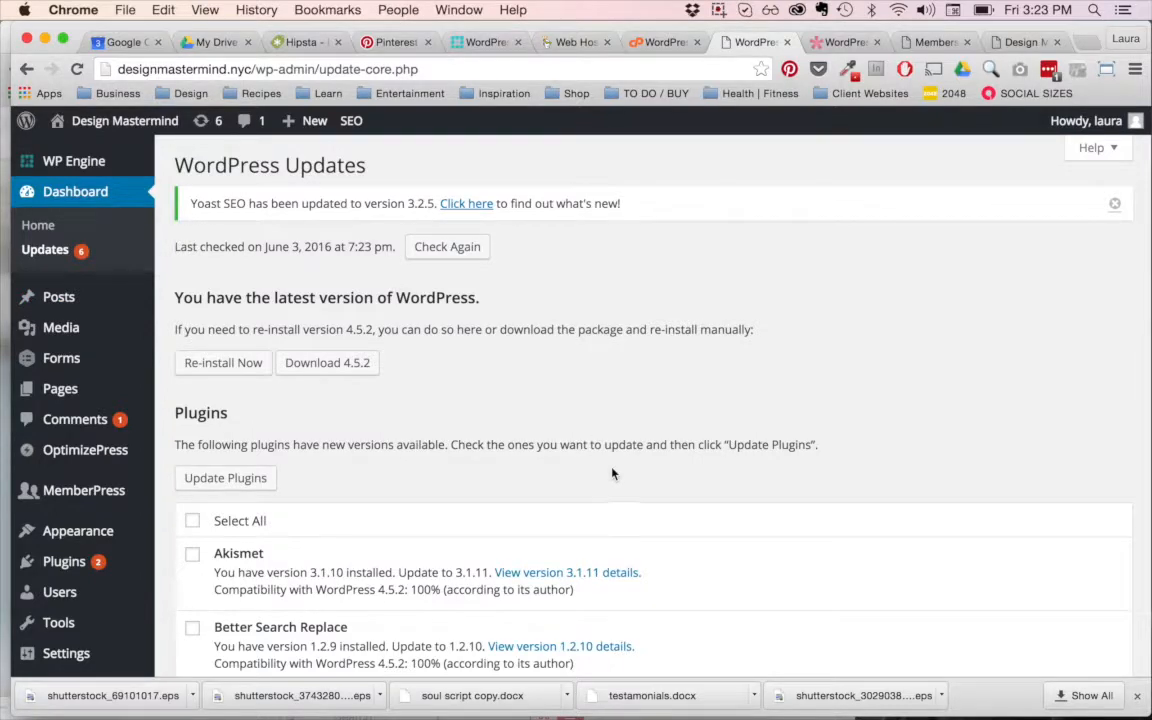
pyautogui.scroll(-2, 522, 293)
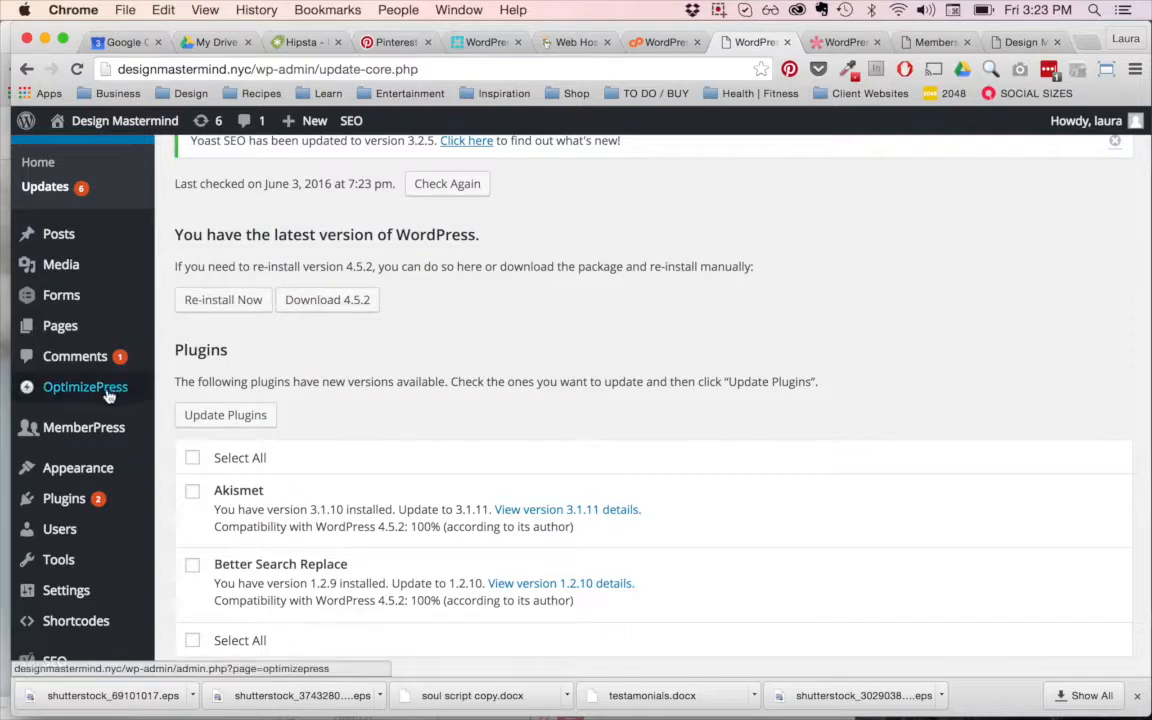
pyautogui.moveTo(90, 470)
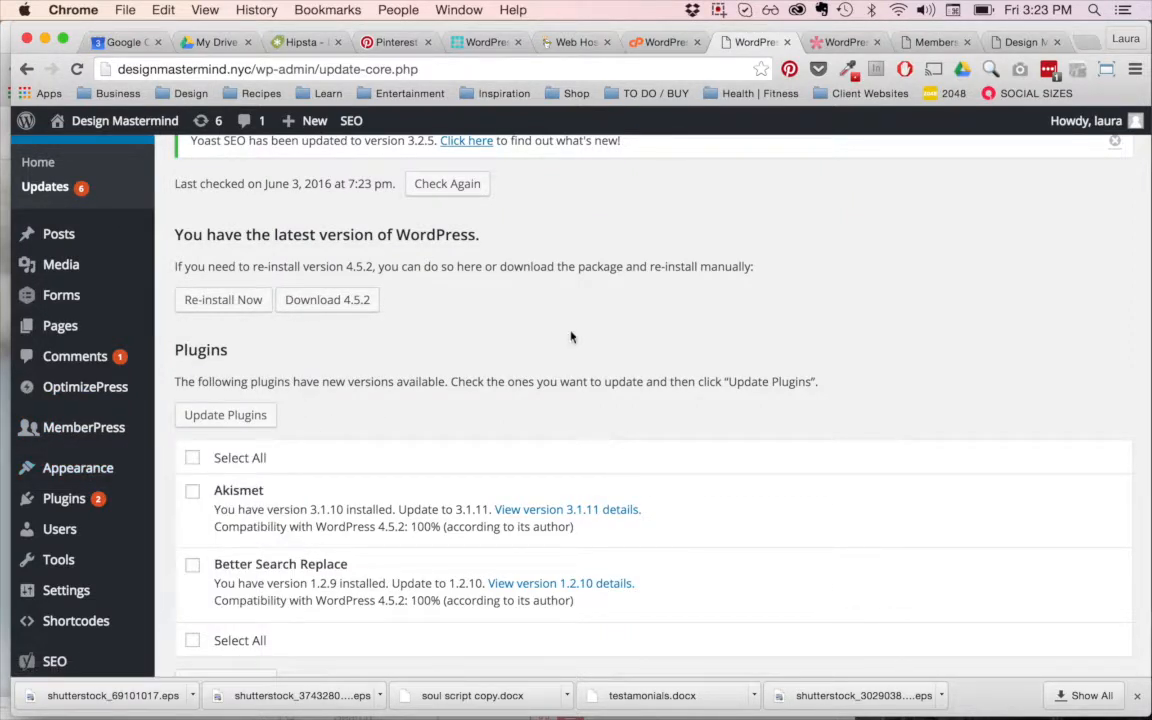
# Step: View the Elegant Themes gallery in its open tab and return to the WordPress Updates page
pyautogui.click(843, 42)
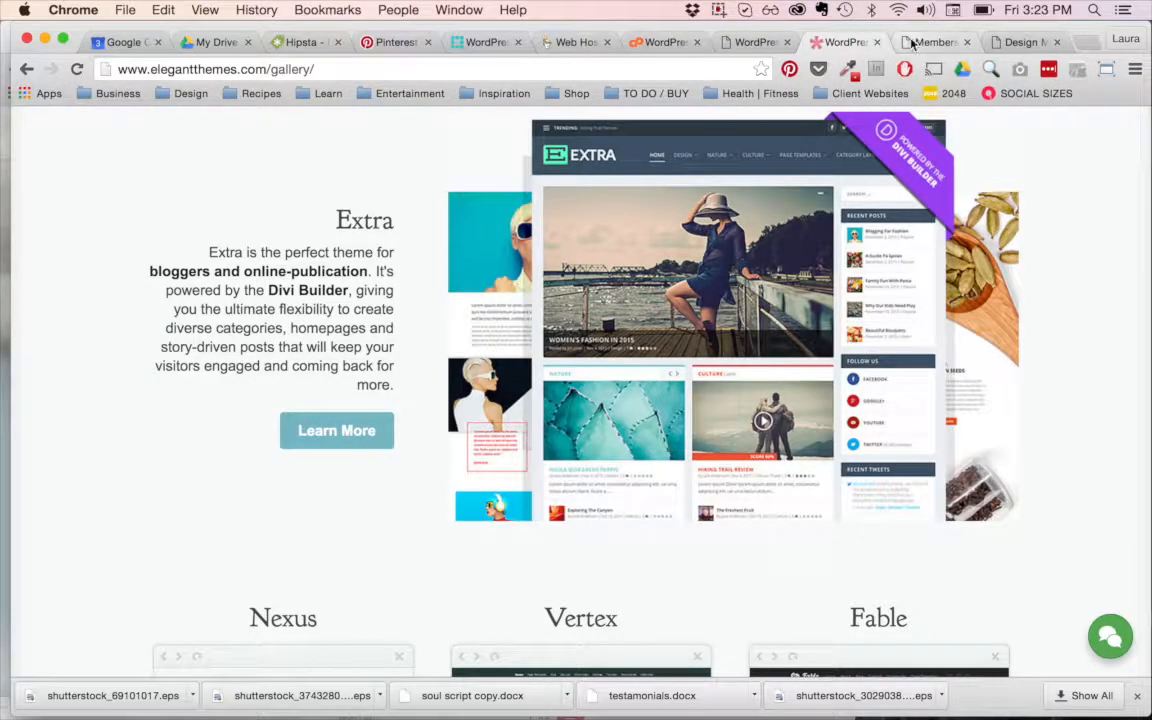
pyautogui.click(745, 42)
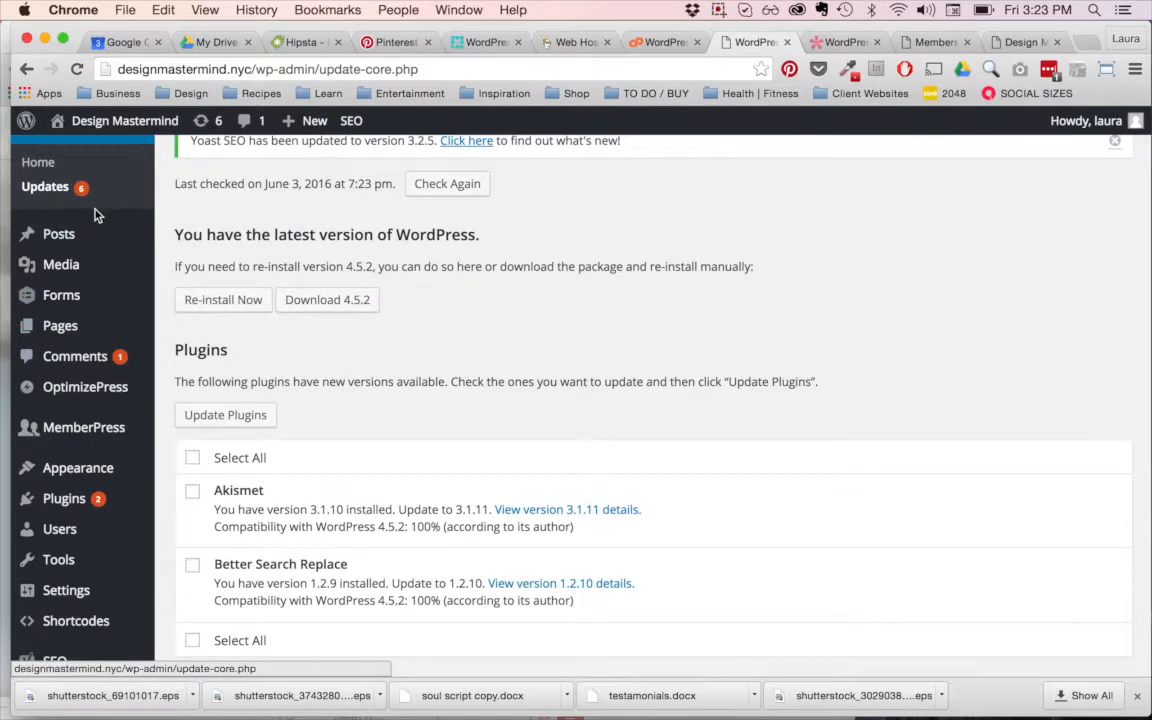
# Step: Select all available theme updates and all plugin updates, Akismet and Better Search Replace
pyautogui.scroll(2, 96, 215)
pyautogui.scroll(-5, 300, 326)
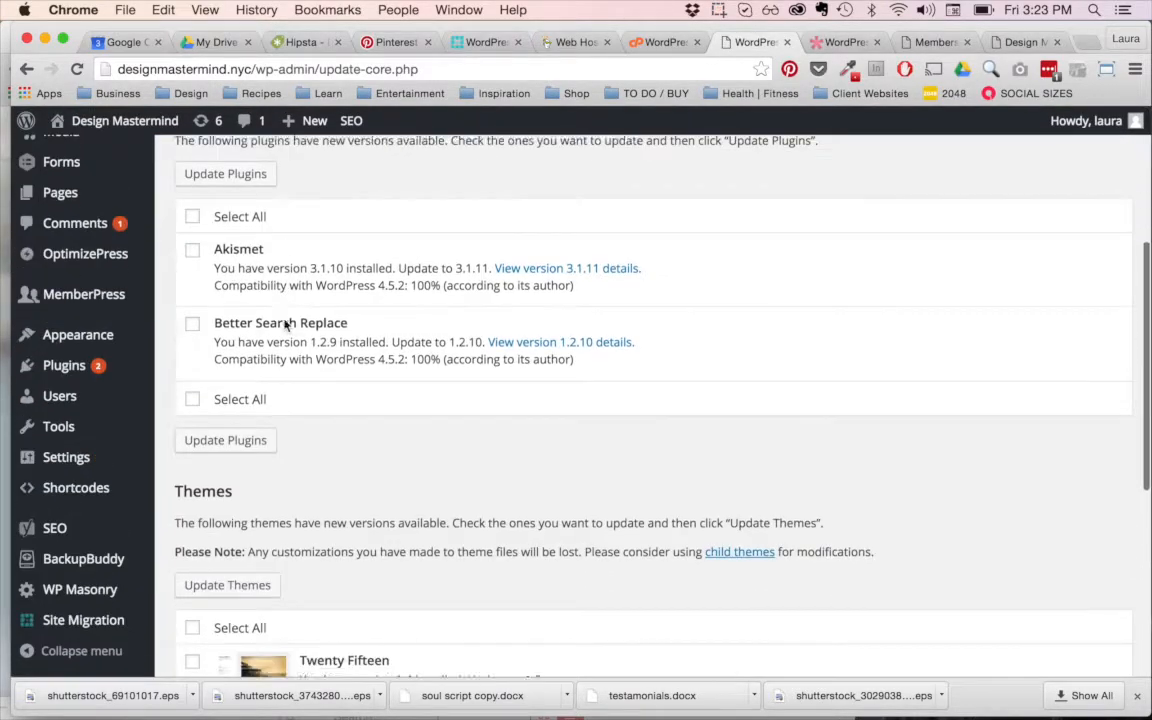
pyautogui.scroll(-4, 278, 340)
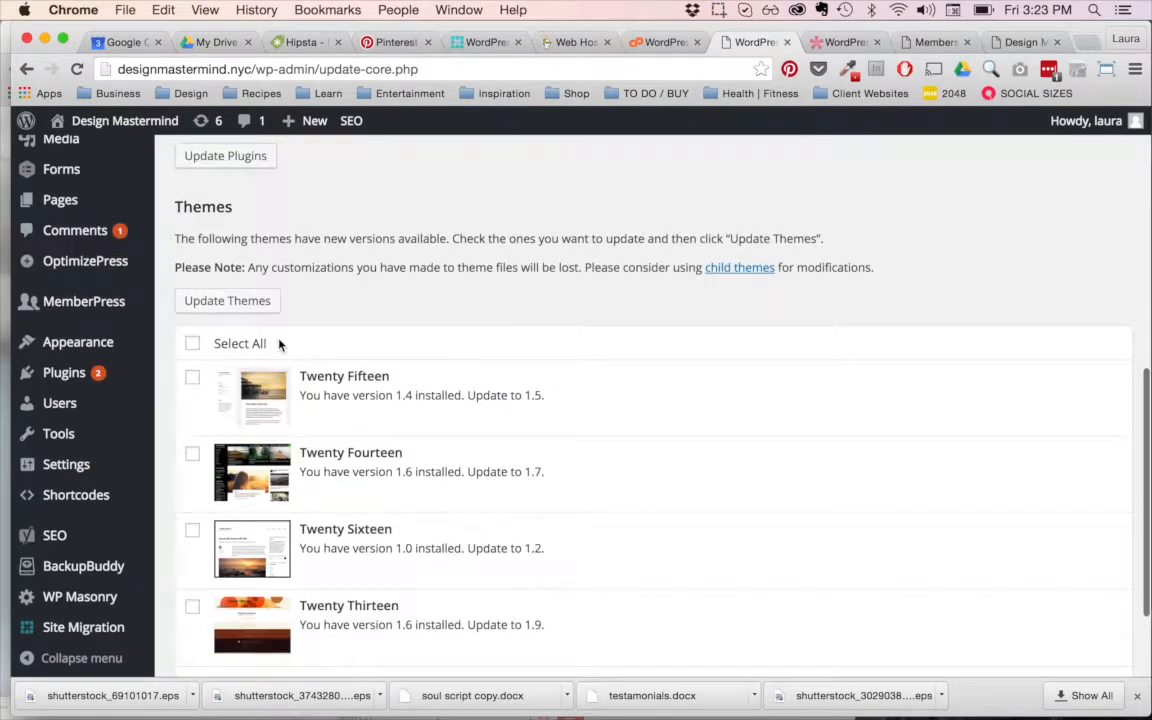
pyautogui.click(195, 346)
pyautogui.scroll(6, 193, 345)
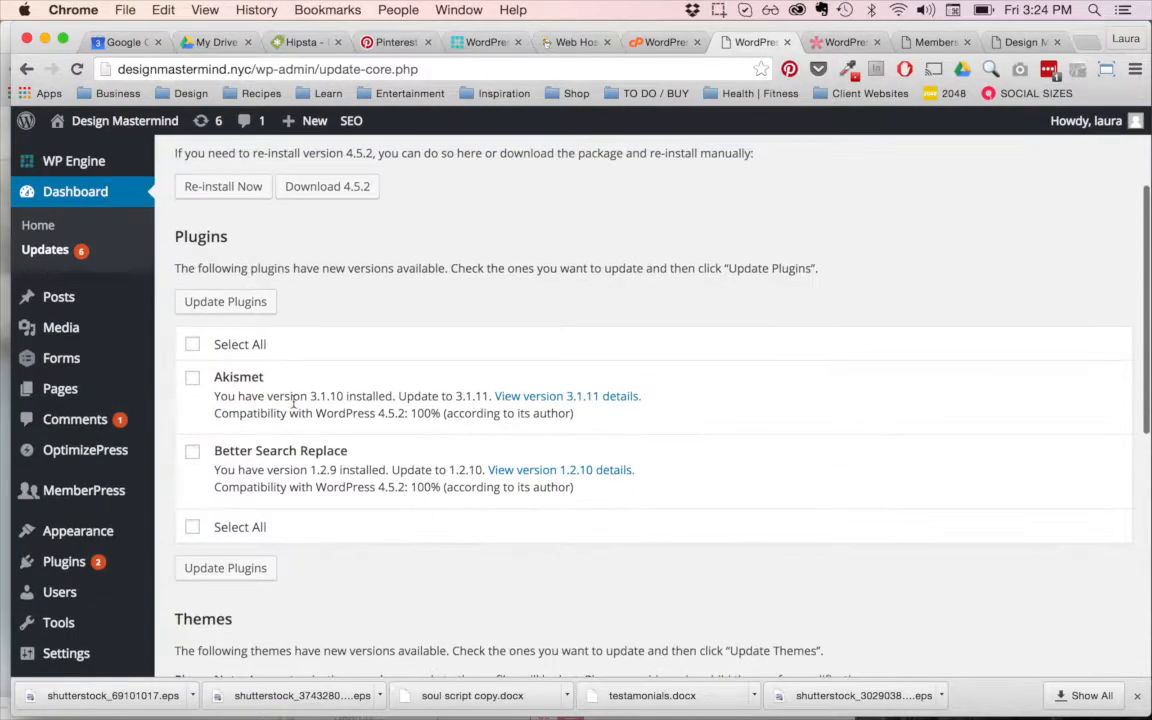
pyautogui.click(194, 344)
pyautogui.click(227, 300)
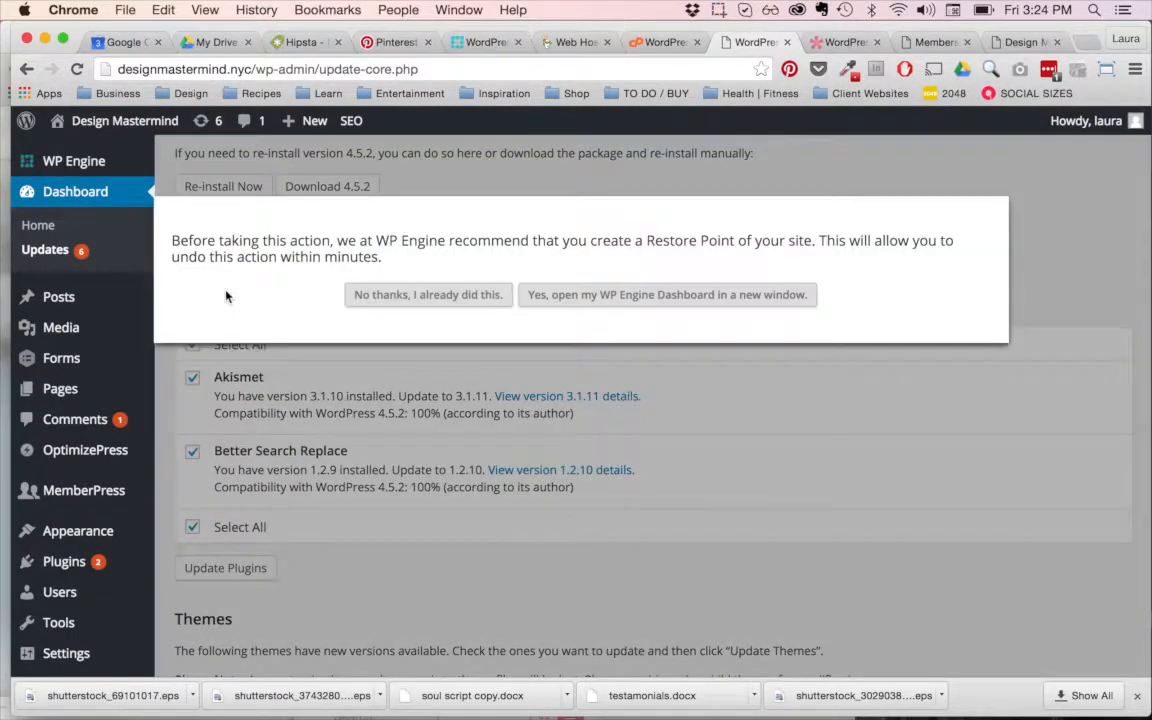
pyautogui.click(548, 300)
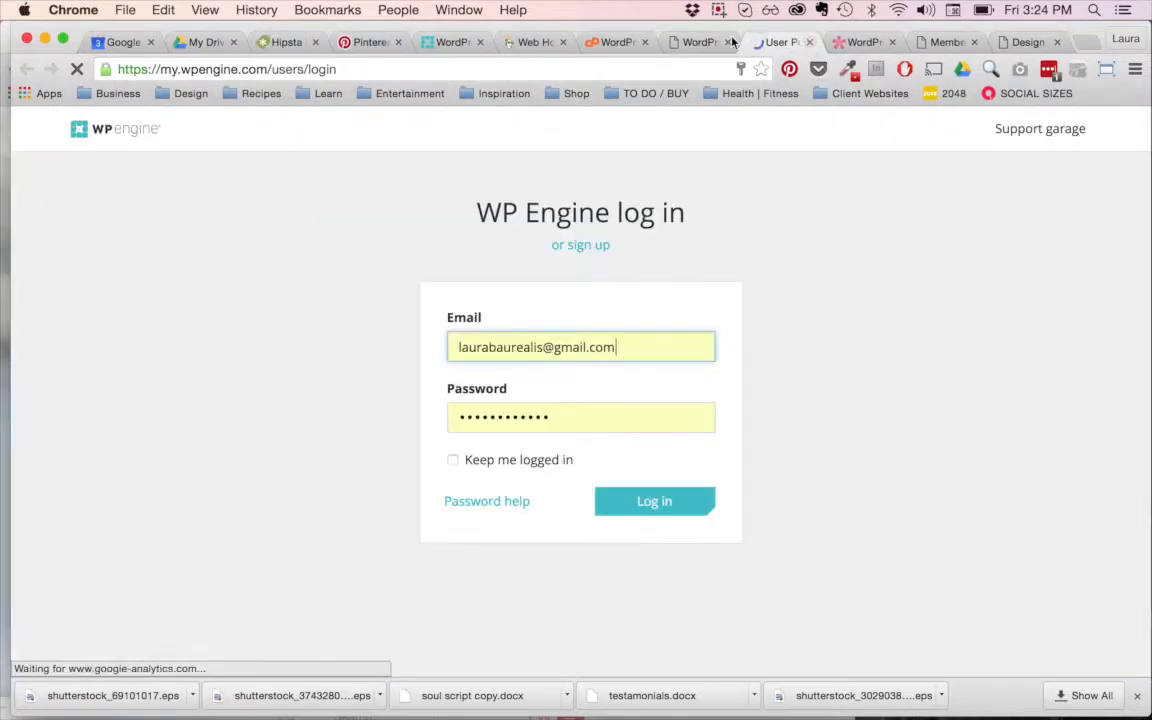
pyautogui.click(809, 42)
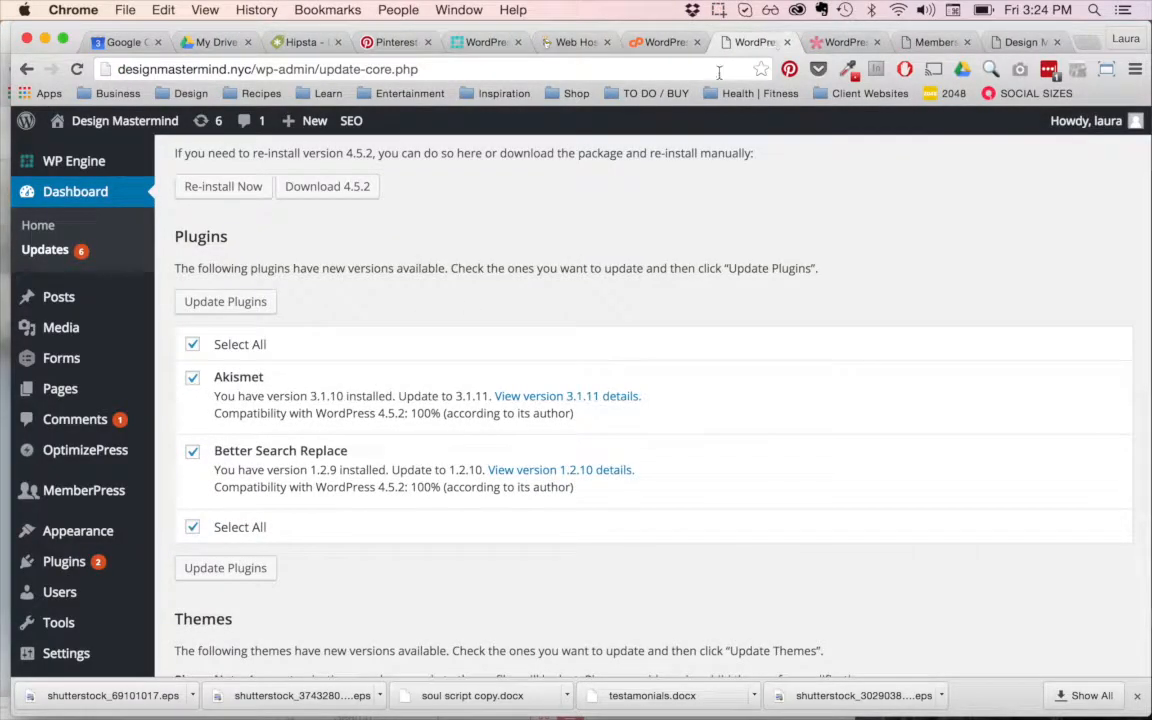
# Step: Update the selected Akismet and Better Search Replace plugins, declining the recommended WP Engine restore point
pyautogui.click(221, 302)
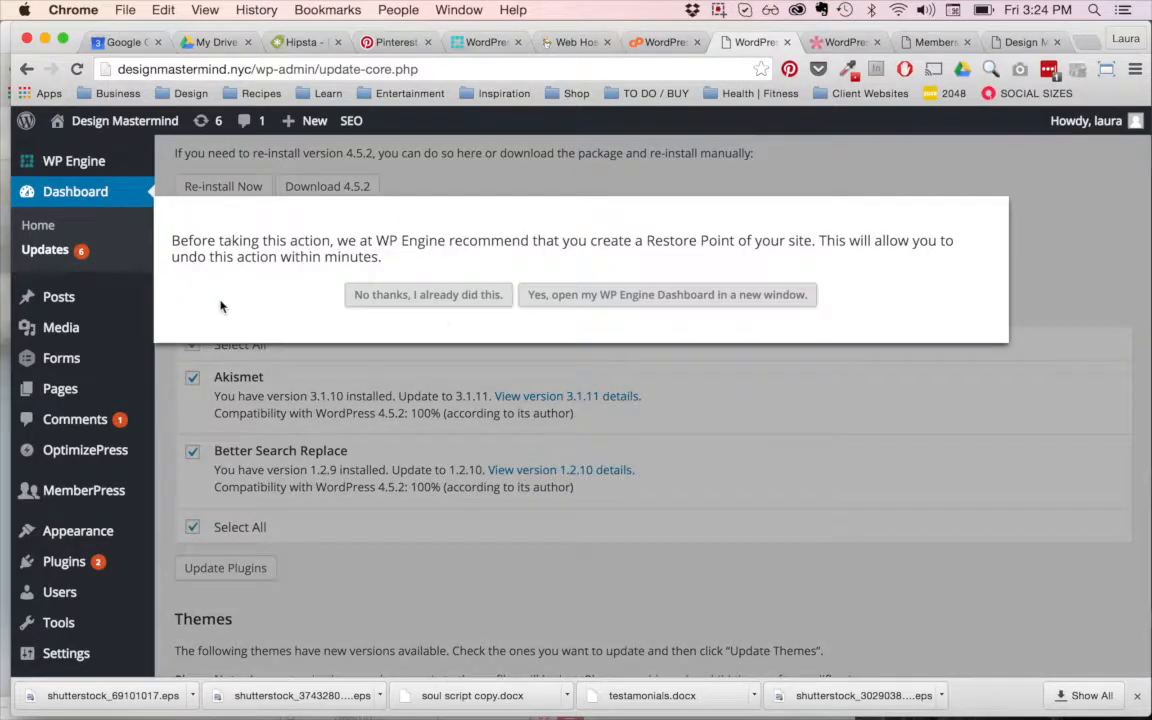
pyautogui.click(443, 298)
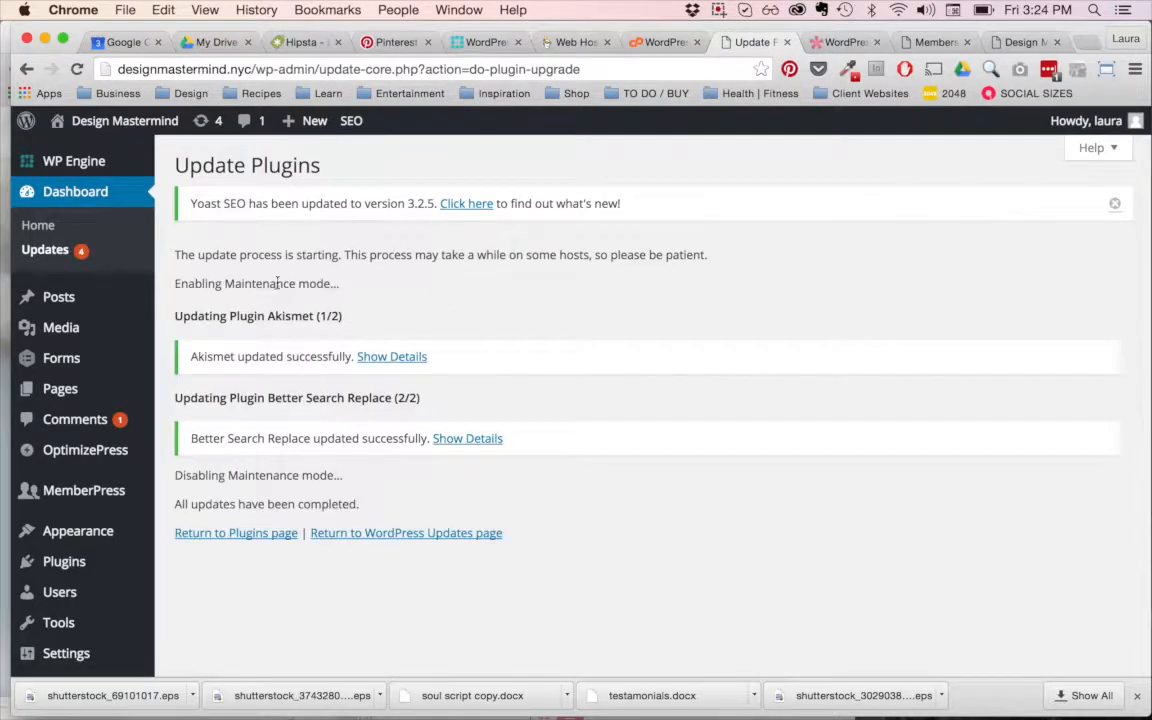
# Step: Start a new blog post and switch its content editor to Visual mode
pyautogui.moveTo(54, 304)
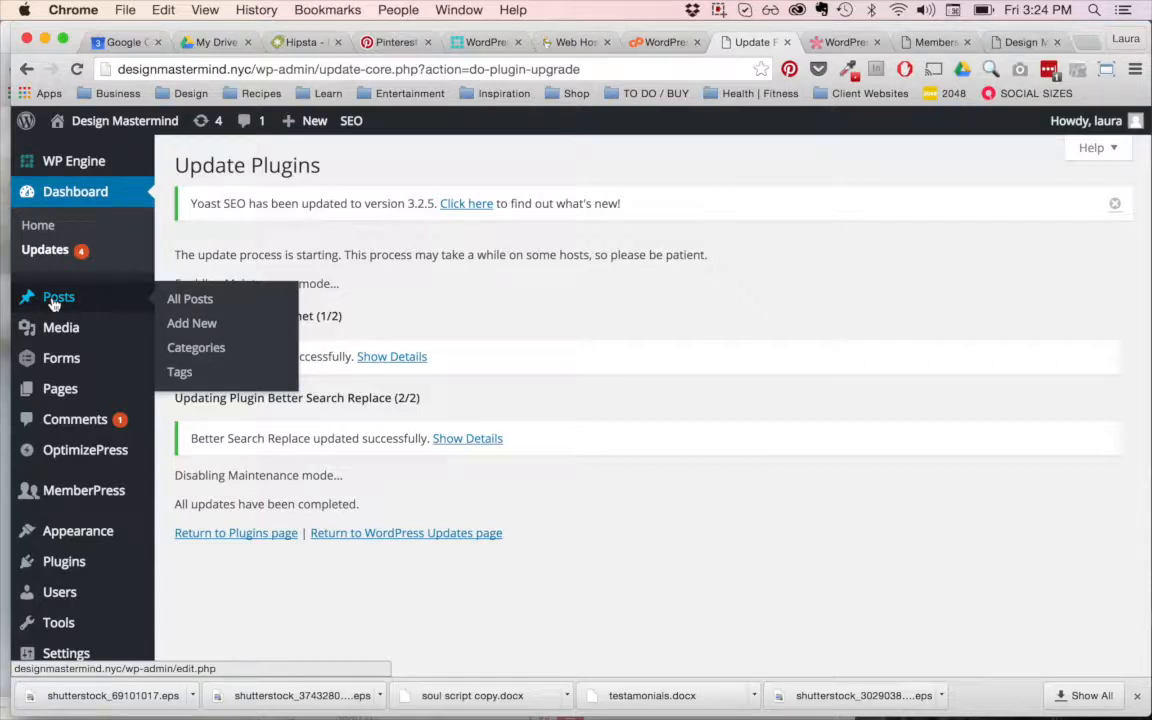
pyautogui.click(192, 326)
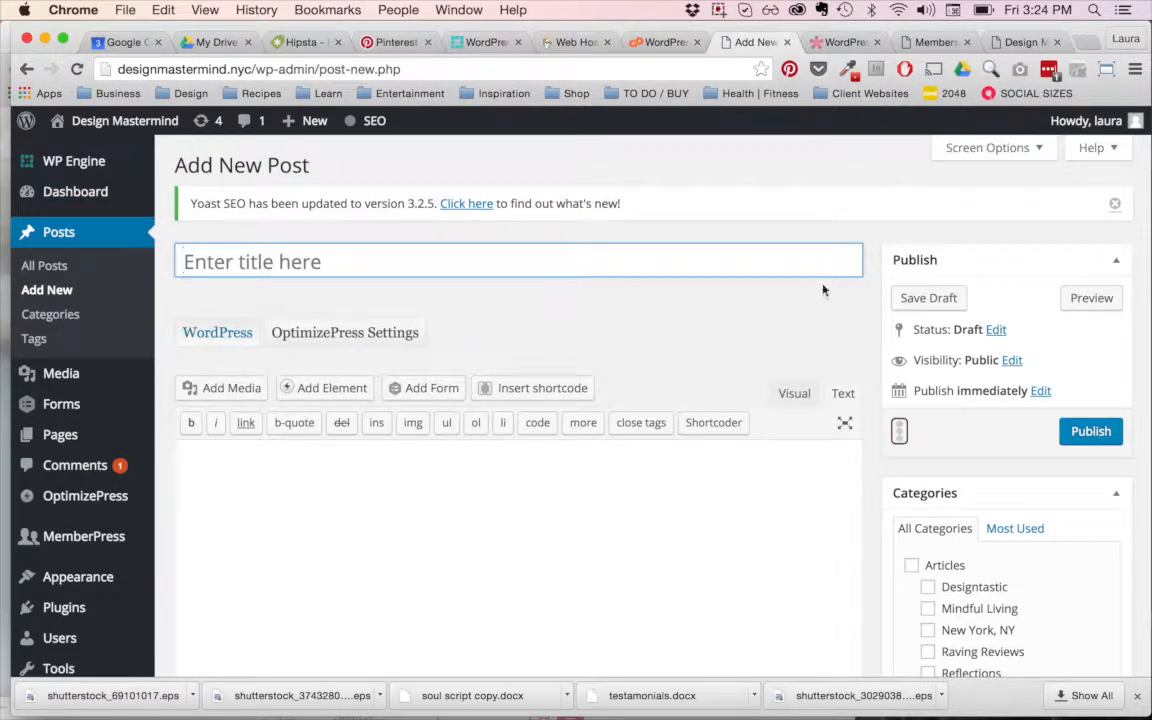
pyautogui.click(794, 393)
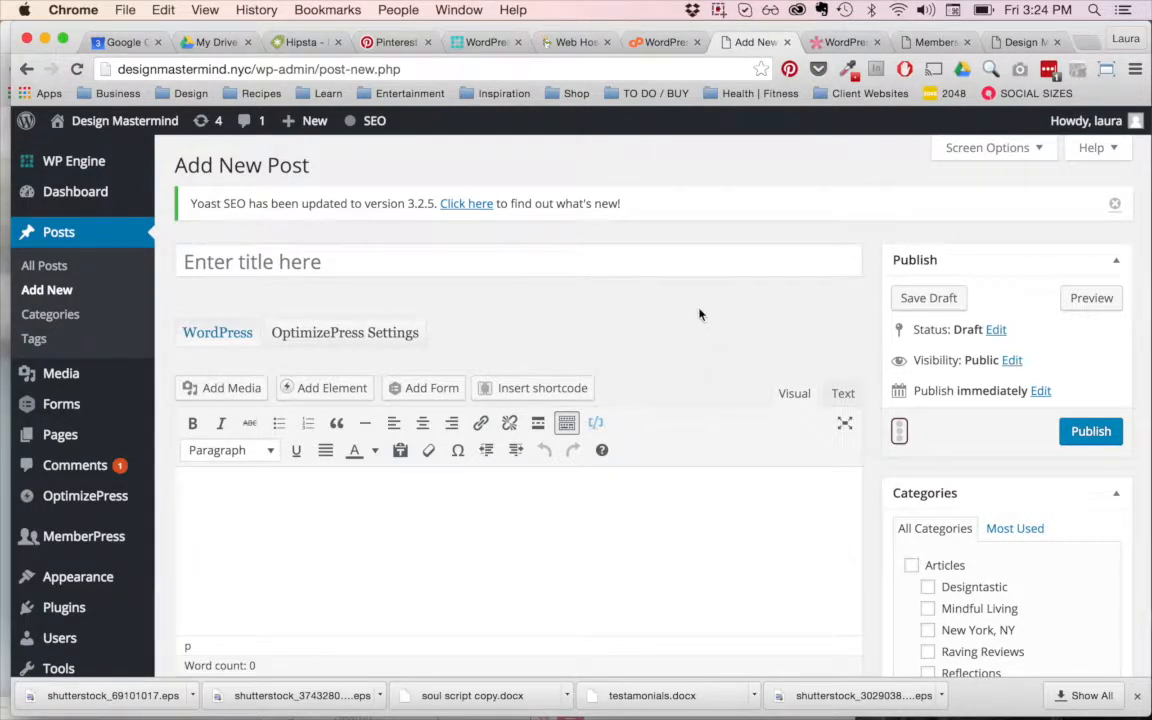
# Step: Review the paragraph, heading and preformatted text styles available in the post's content editor
pyautogui.scroll(-2, 748, 303)
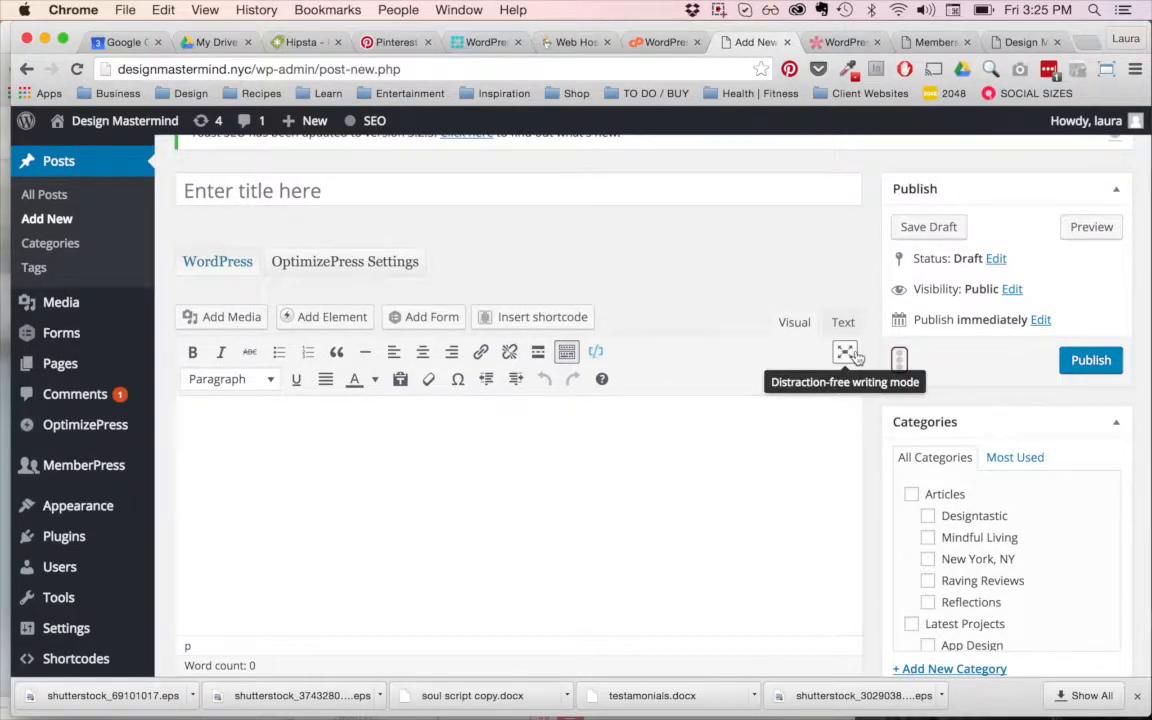
pyautogui.scroll(-1, 651, 286)
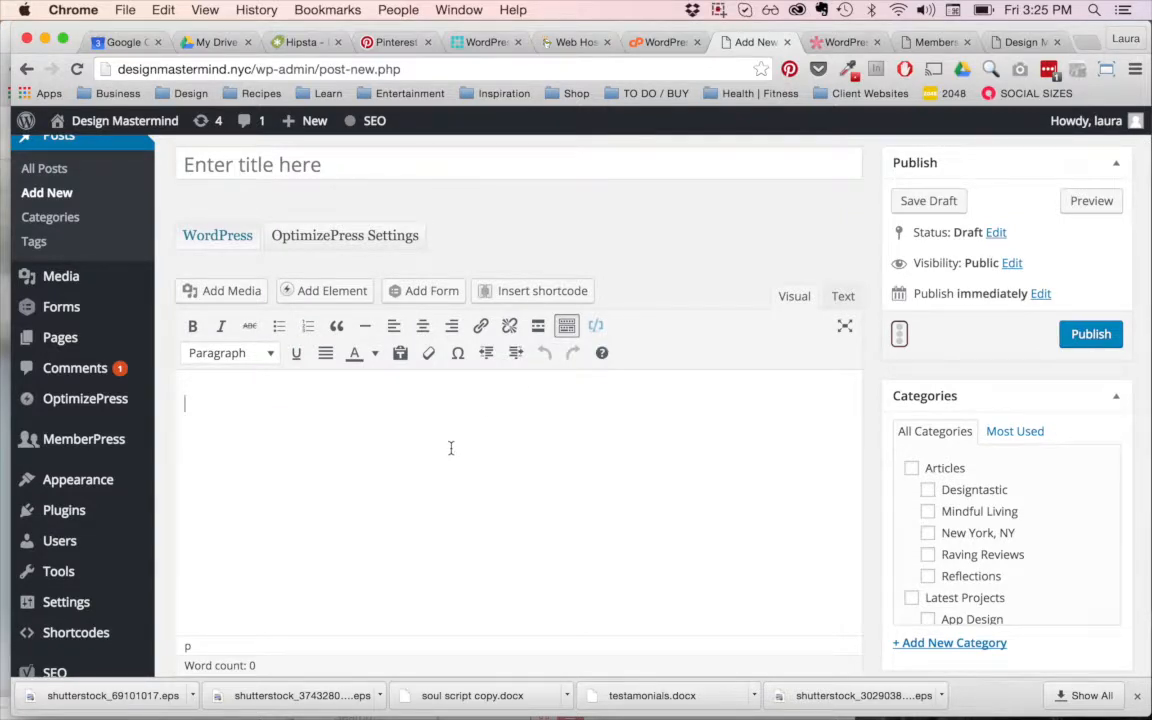
pyautogui.scroll(-2, 451, 448)
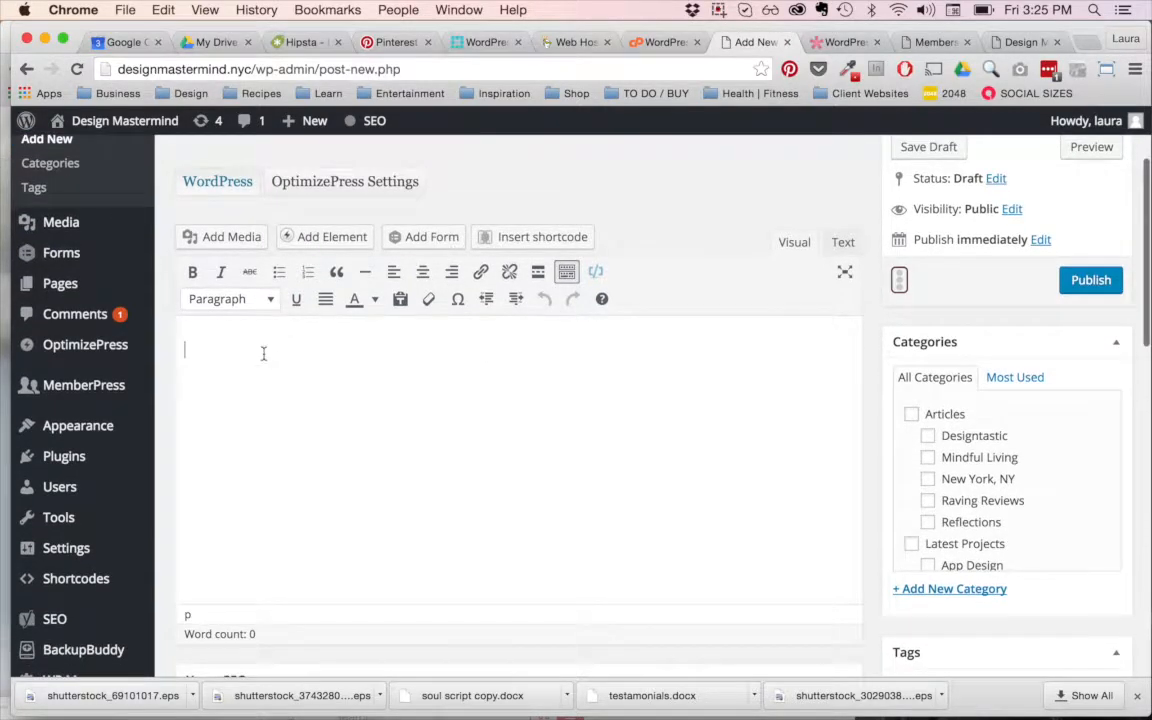
pyautogui.click(266, 299)
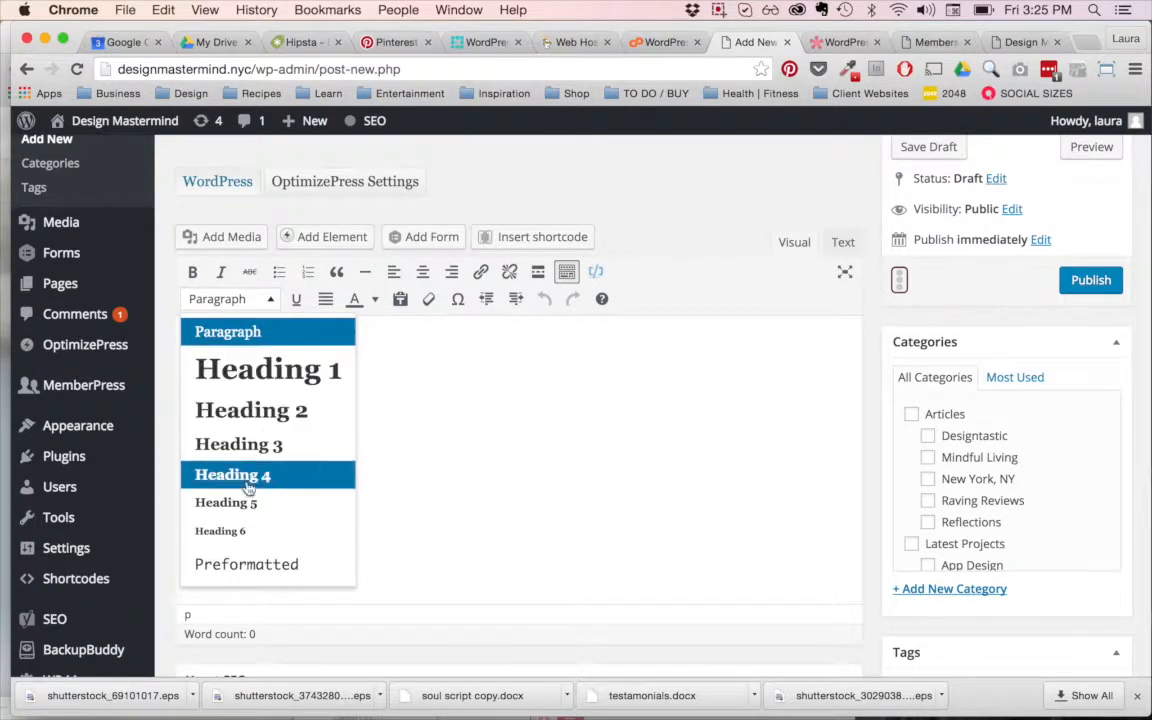
pyautogui.click(272, 302)
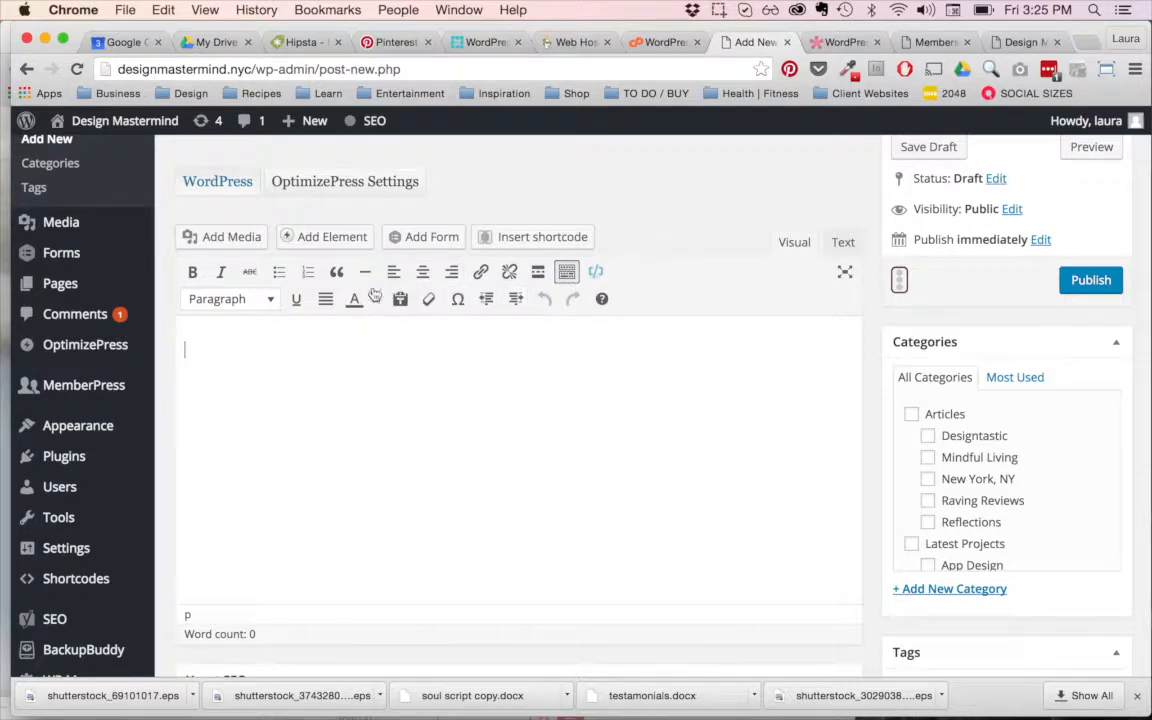
pyautogui.click(274, 302)
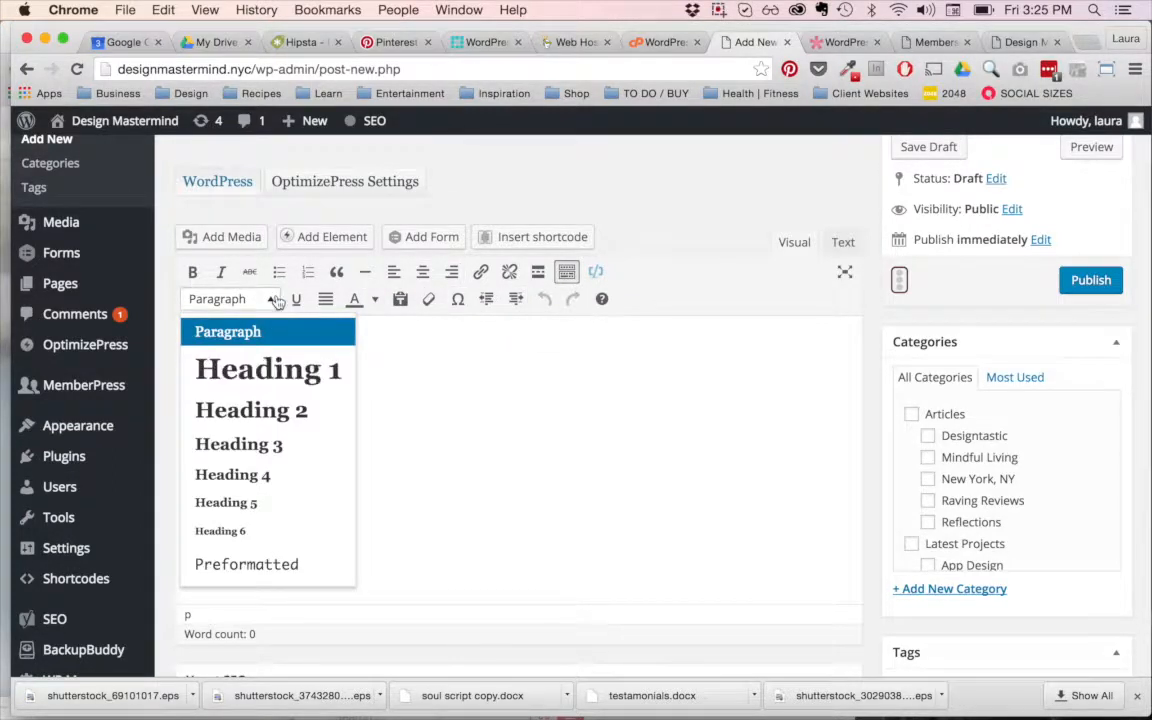
pyautogui.click(276, 300)
# Step: Toggle the content editor's second row of formatting tools, leaving it hidden
pyautogui.click(566, 279)
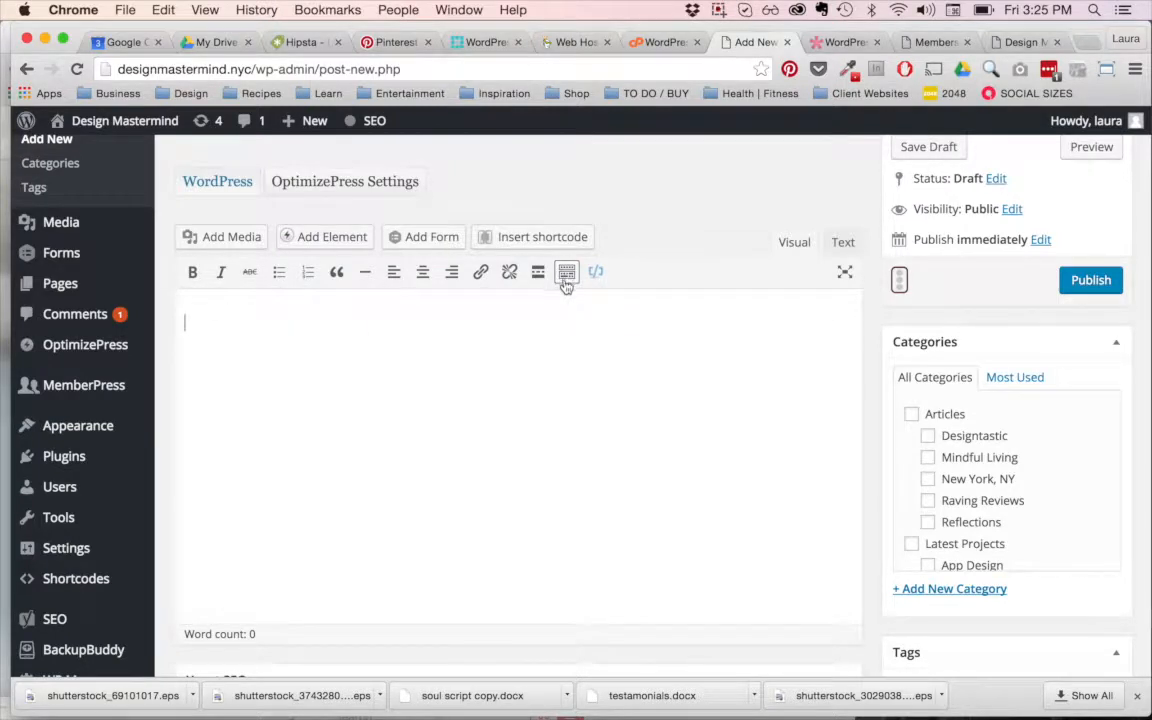
pyautogui.click(566, 271)
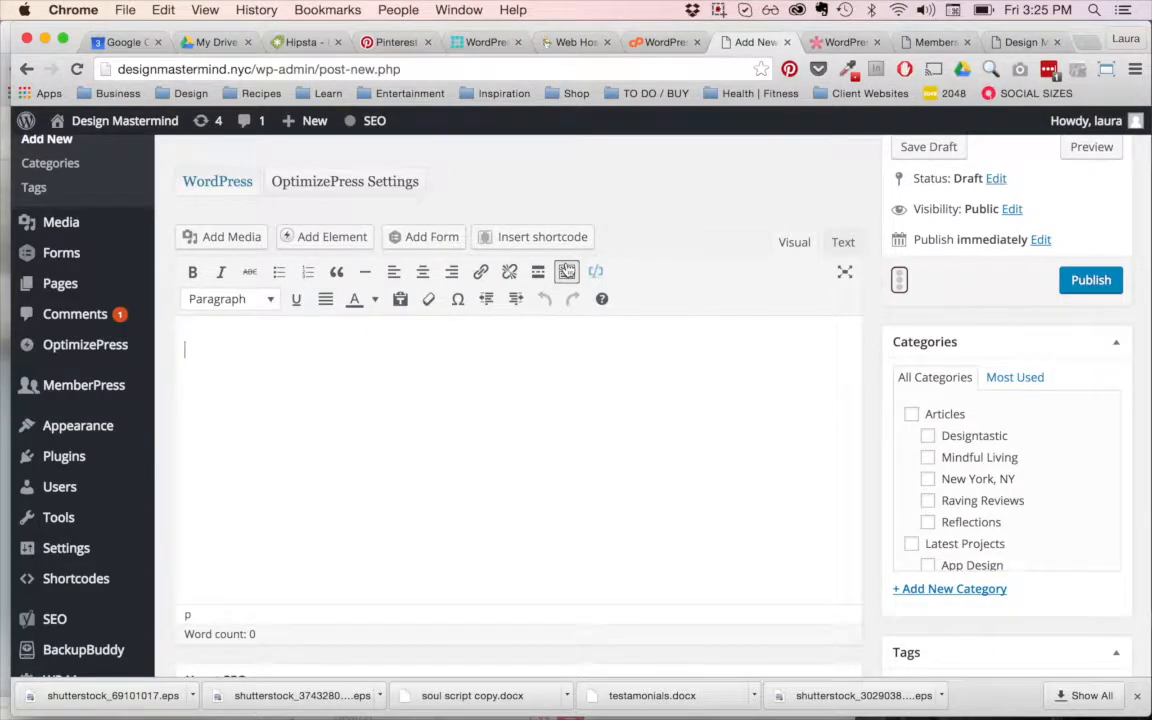
pyautogui.click(566, 271)
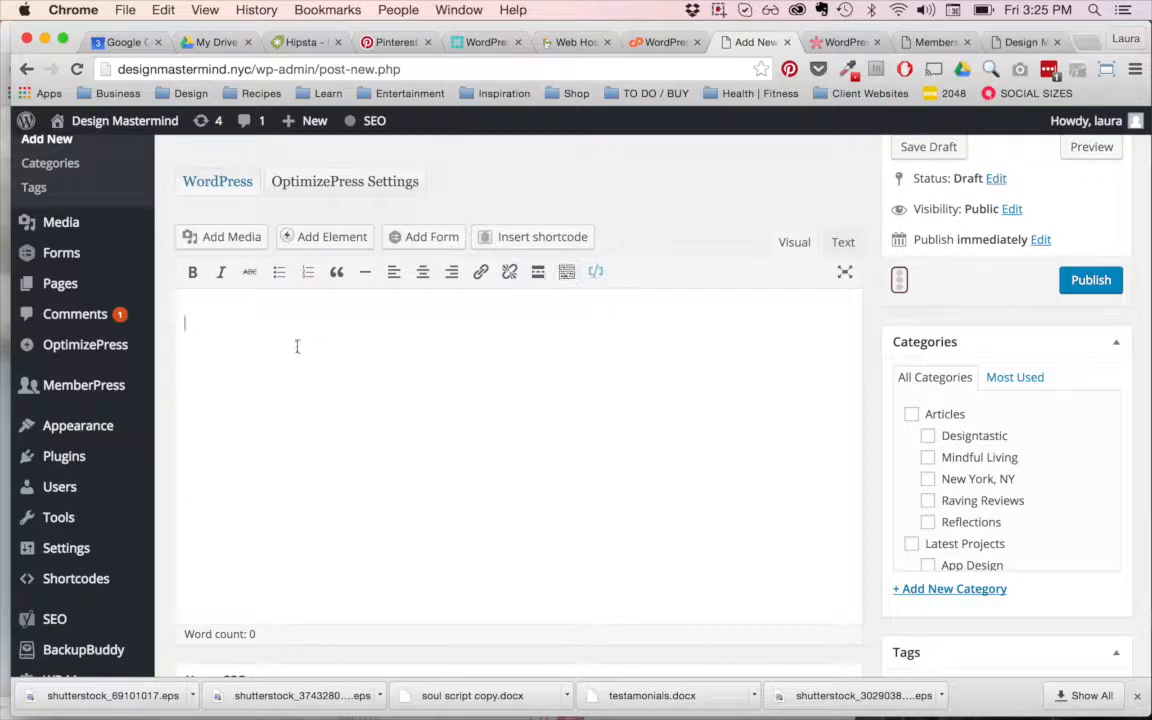
# Step: Insert the icon-analytics02.png image from the media library into the post
pyautogui.moveTo(52, 224)
pyautogui.click(214, 245)
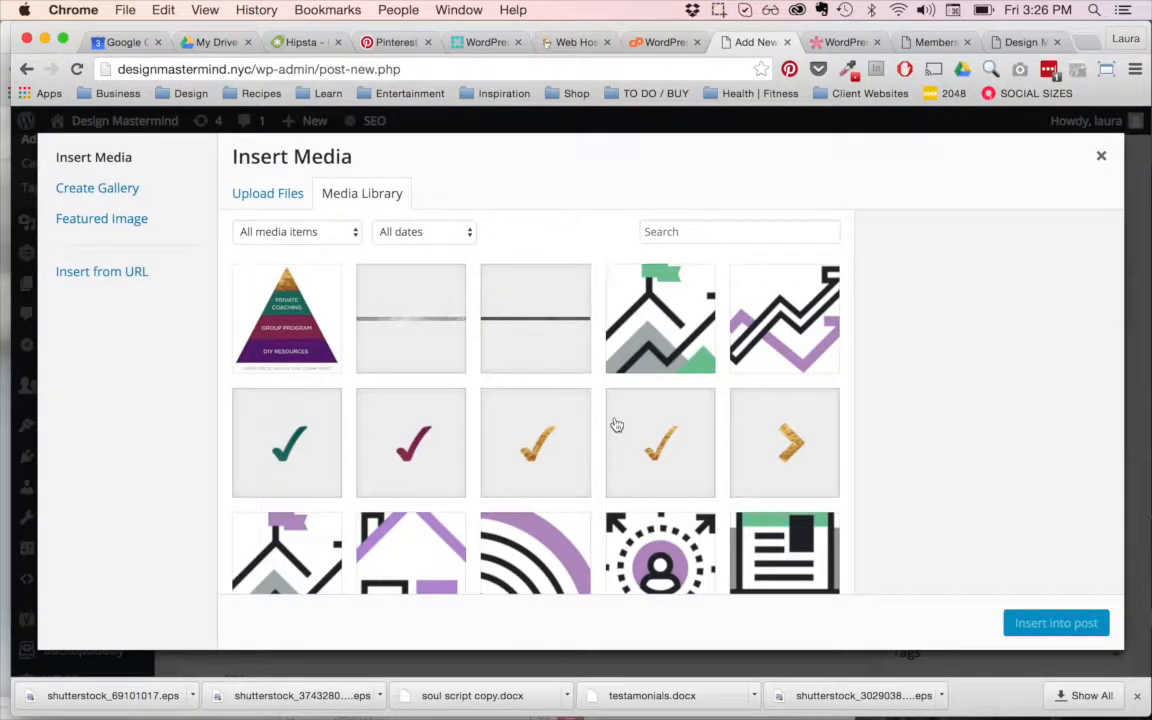
pyautogui.click(665, 350)
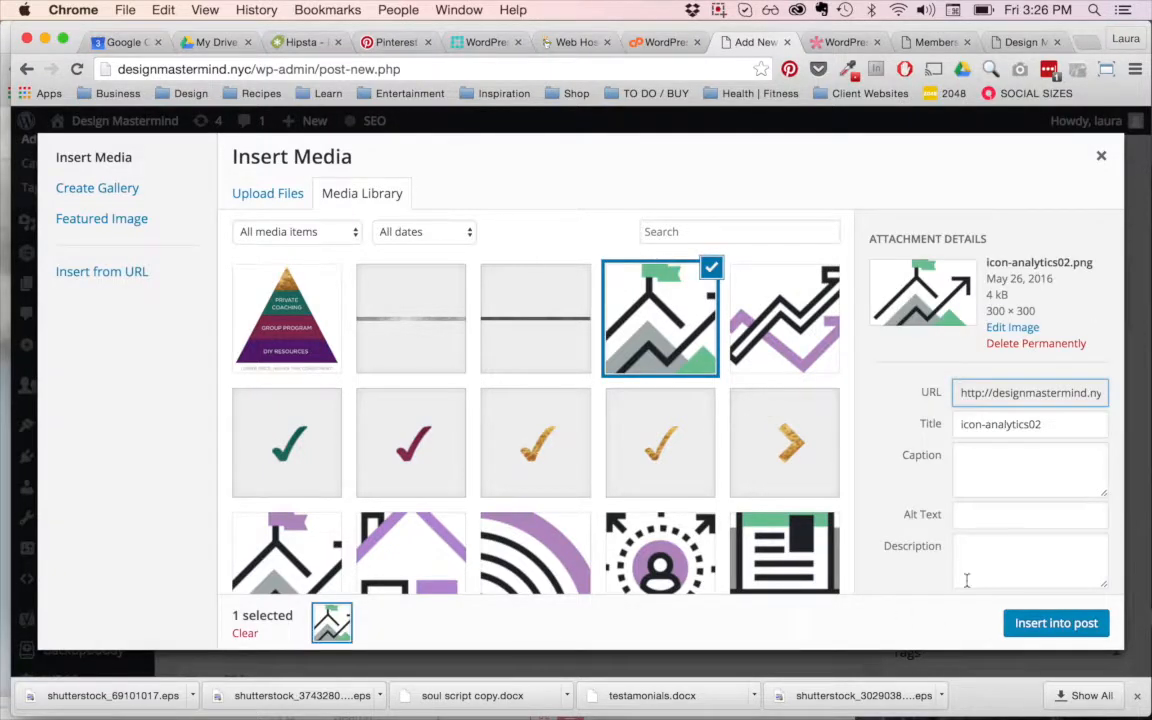
pyautogui.click(1034, 623)
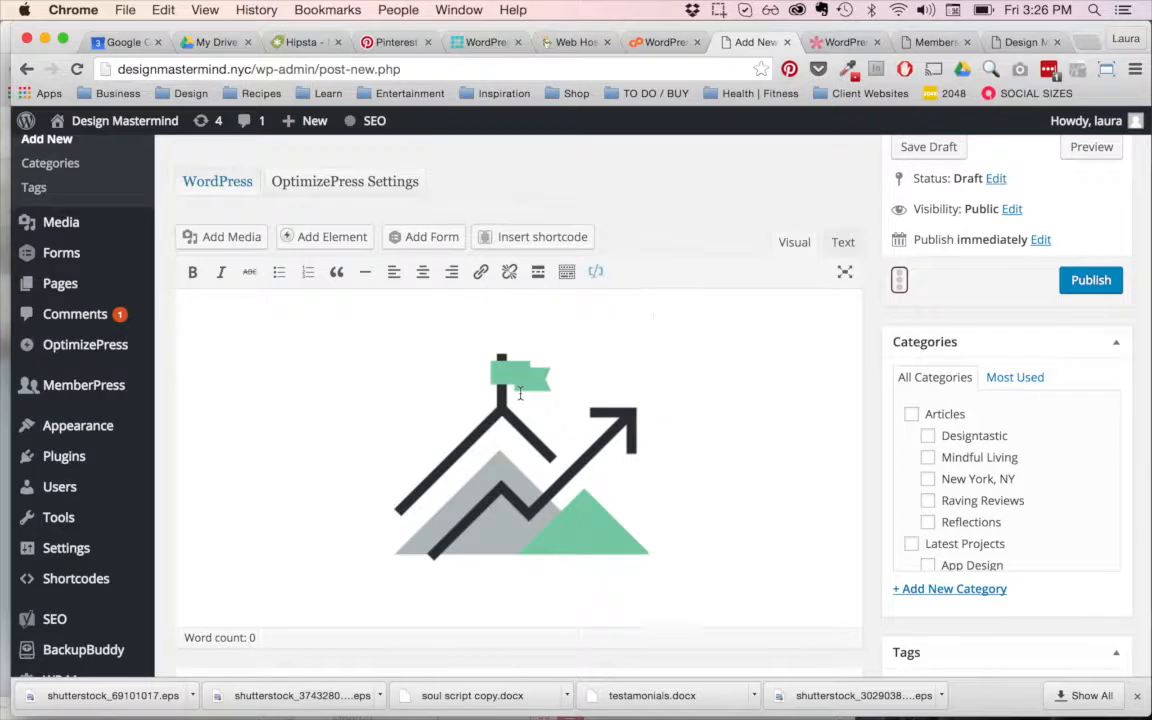
# Step: Leave the unsaved post, discarding its changes, and look through the site's list of forms
pyautogui.scroll(3, 681, 394)
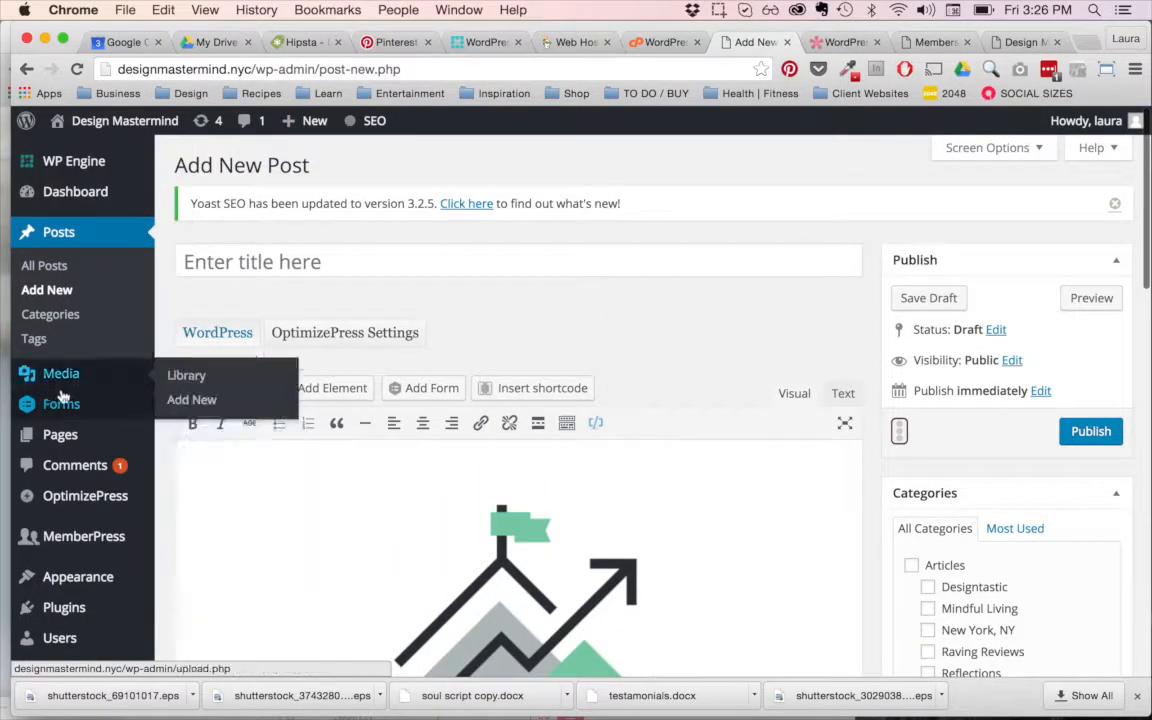
pyautogui.moveTo(64, 406)
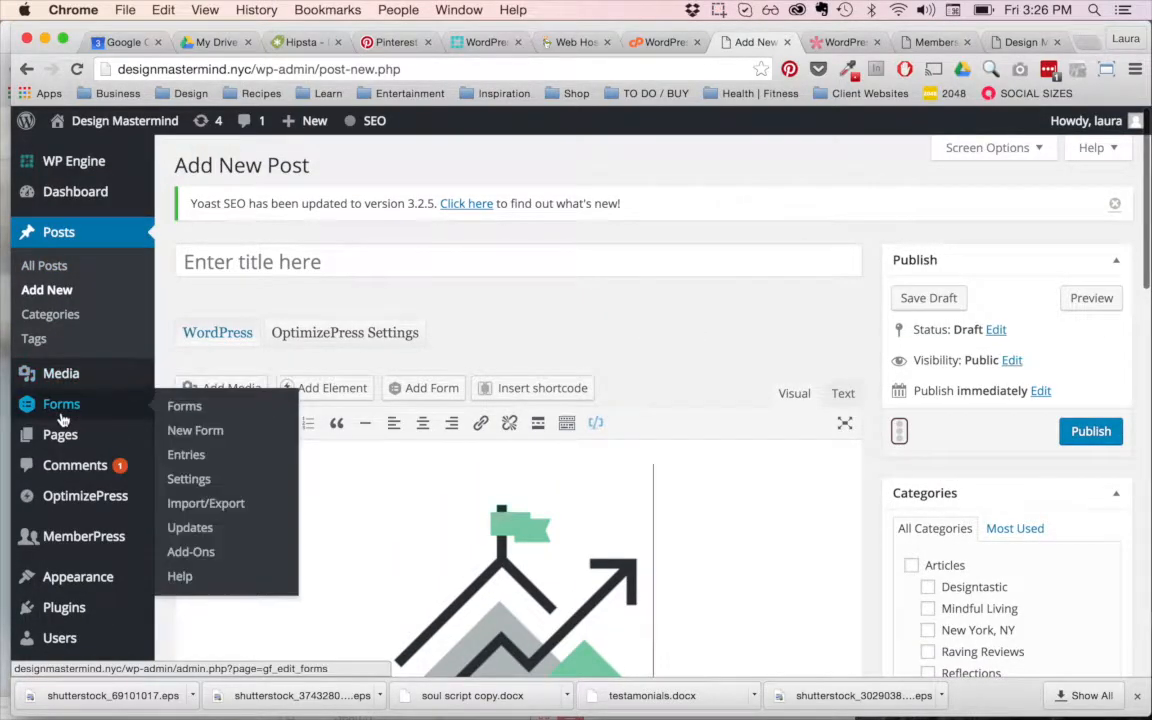
pyautogui.click(184, 410)
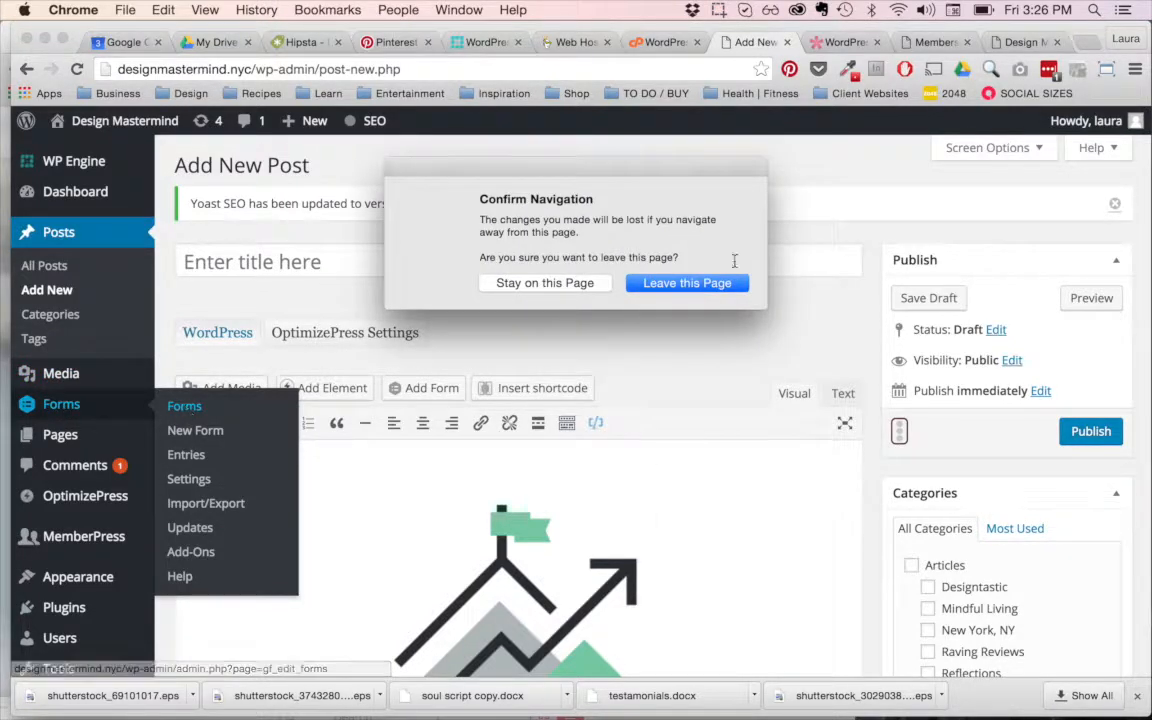
pyautogui.click(700, 284)
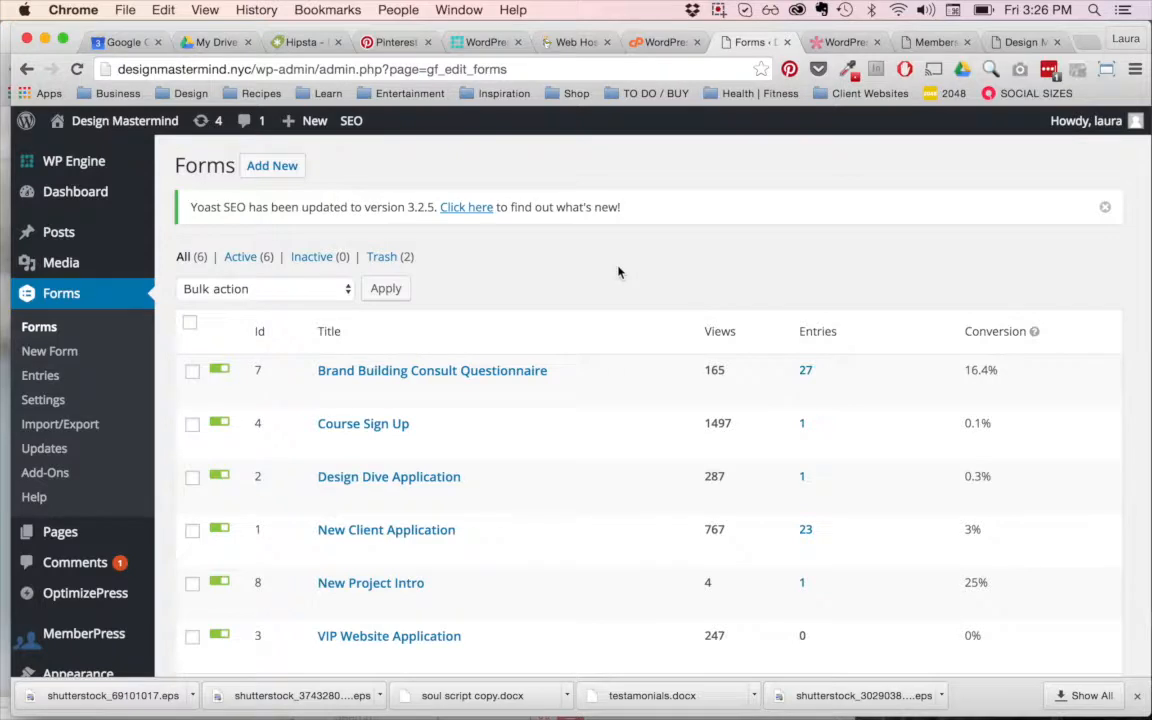
pyautogui.scroll(-1, 618, 272)
pyautogui.scroll(1, 618, 272)
pyautogui.scroll(-2, 749, 232)
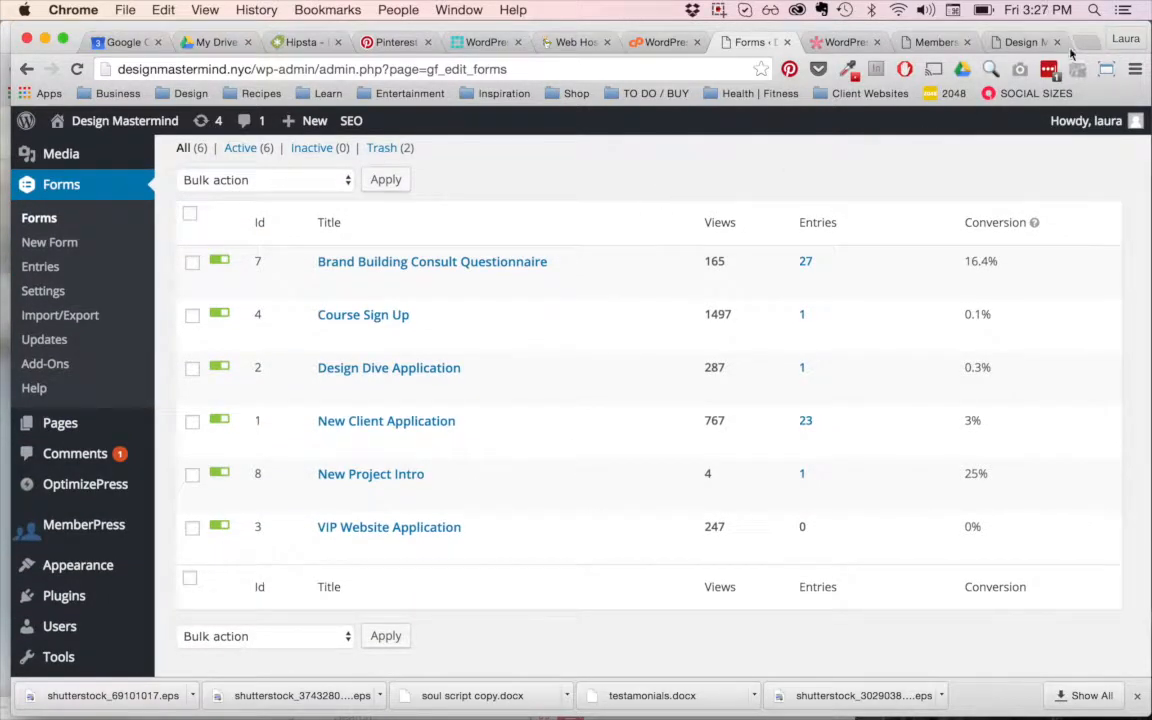
# Step: Search Google for "gravityforms shortcode" in a new browser tab
pyautogui.press('super+t')
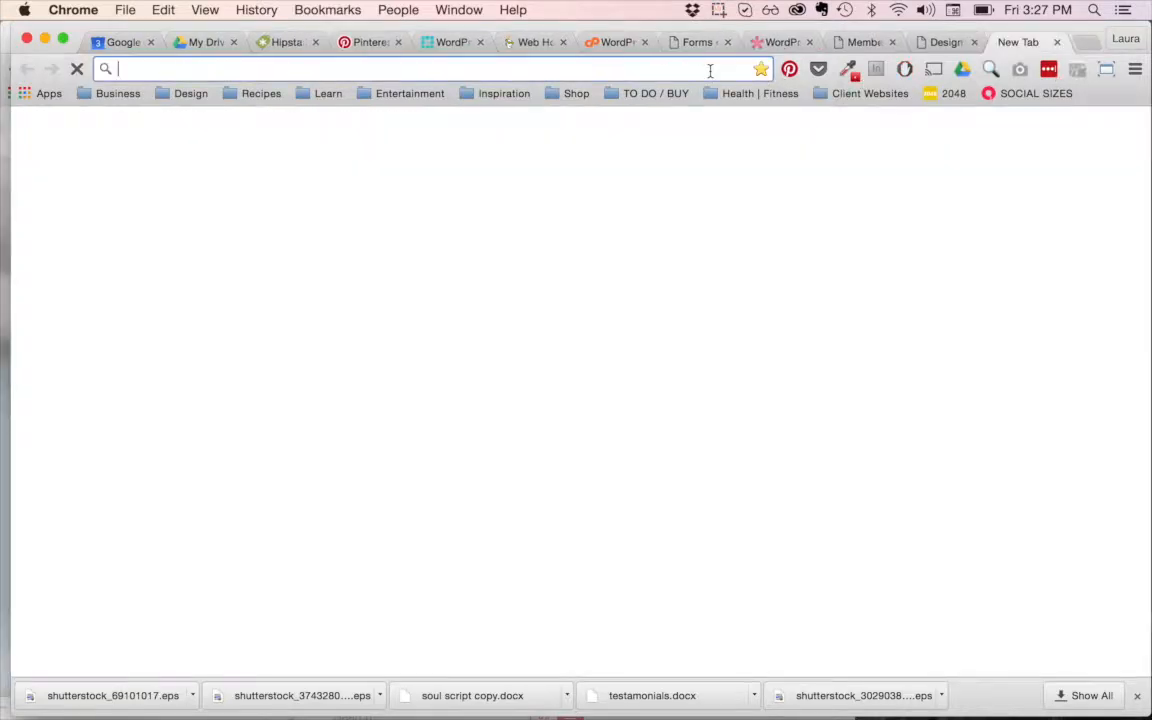
pyautogui.write('g')
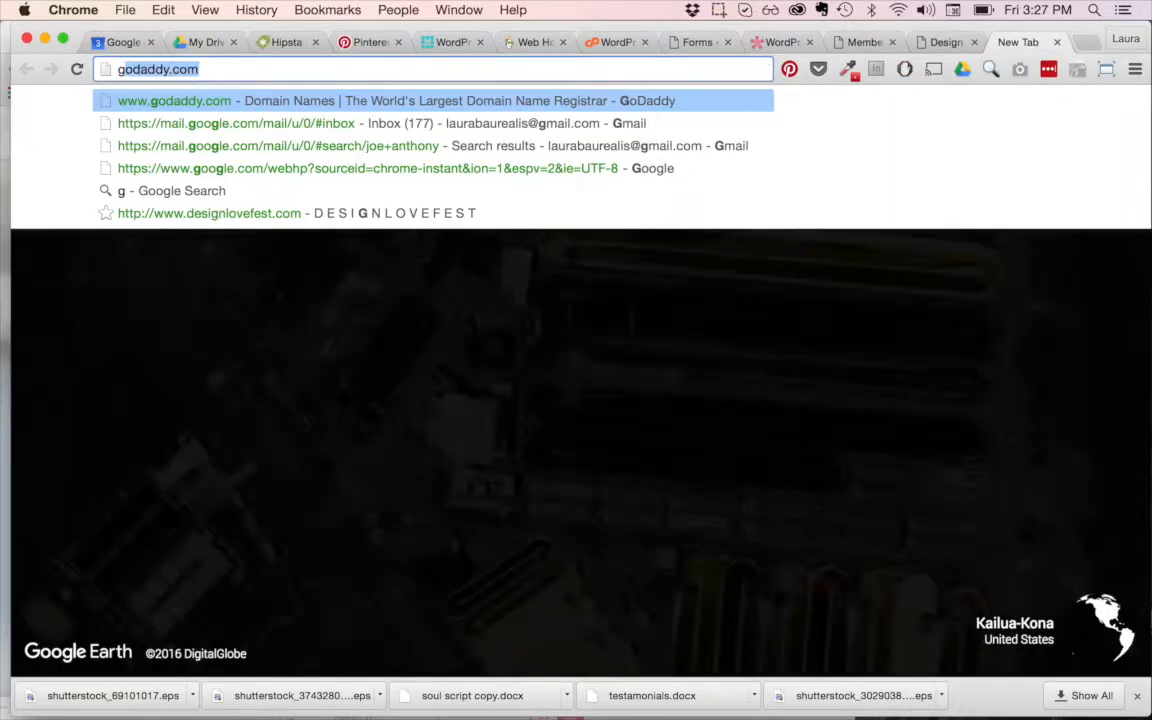
pyautogui.write('ravity')
pyautogui.press('BackSpace')
pyautogui.write('for')
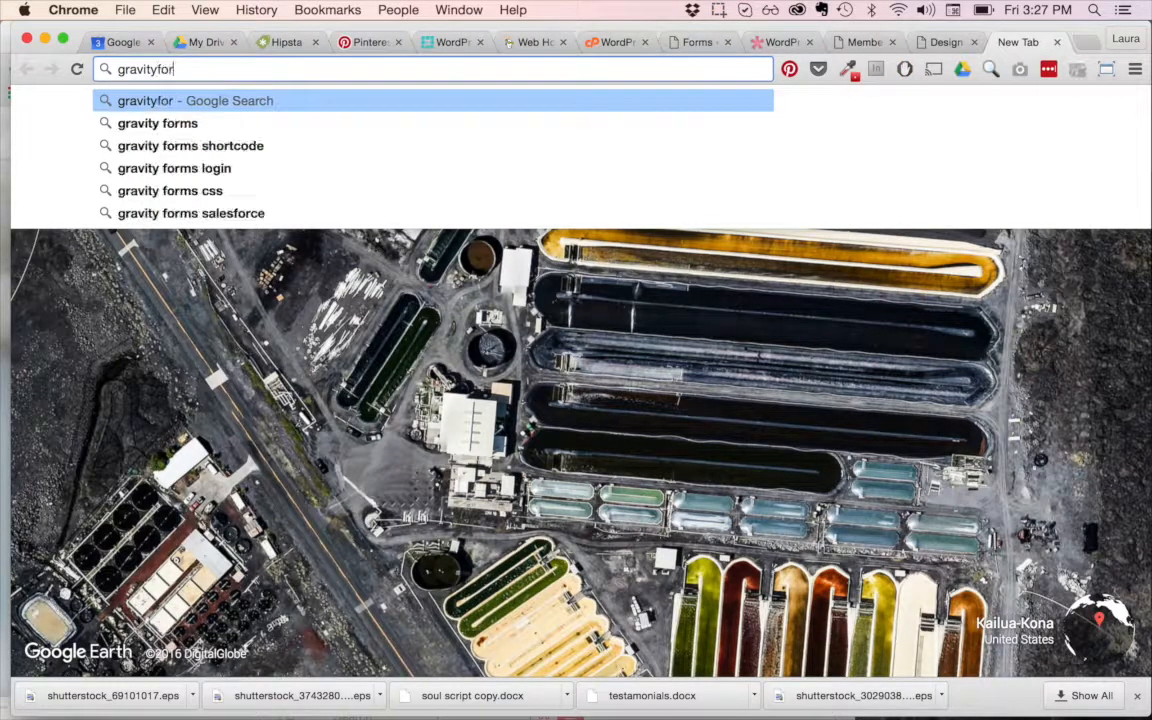
pyautogui.write('ms shortcode')
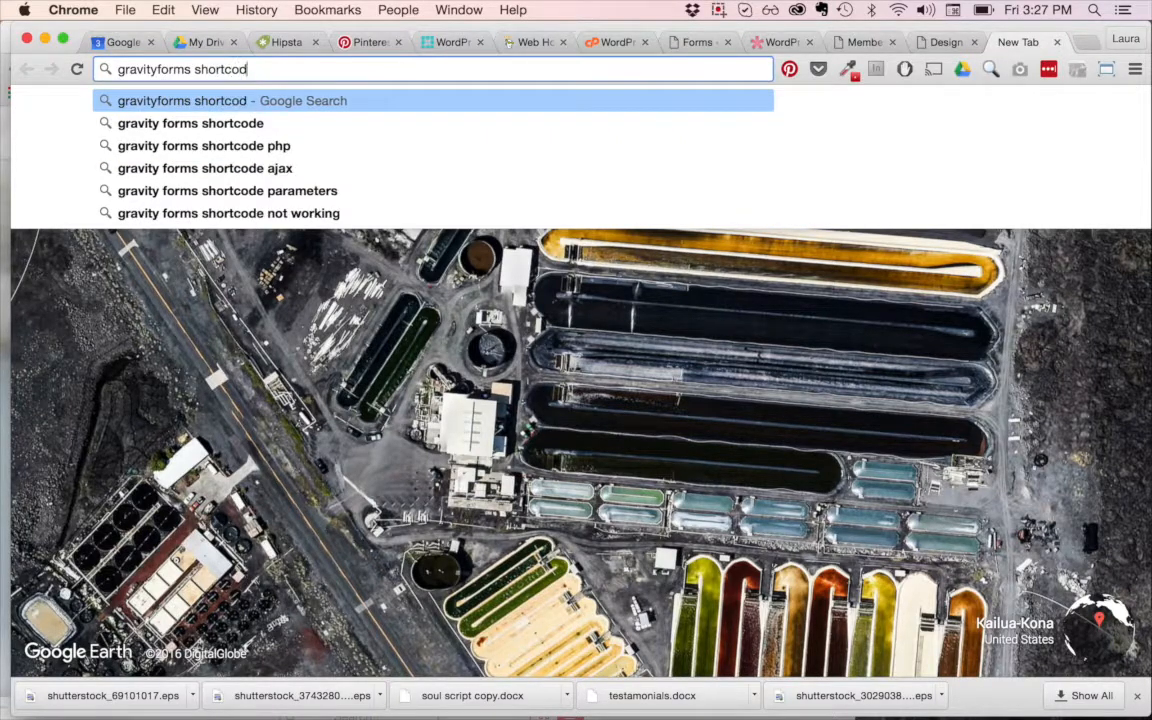
pyautogui.press('Return')
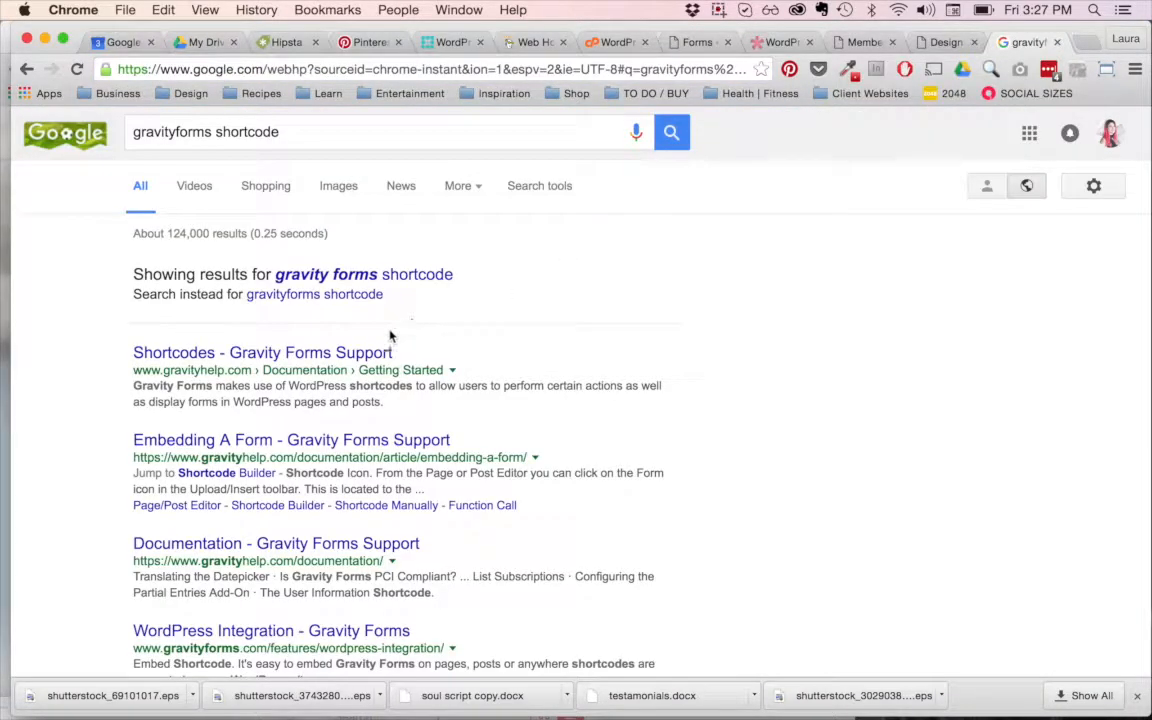
# Step: Open the Shortcodes article from Gravity Forms Support and view its Form Shortcode example
pyautogui.click(353, 353)
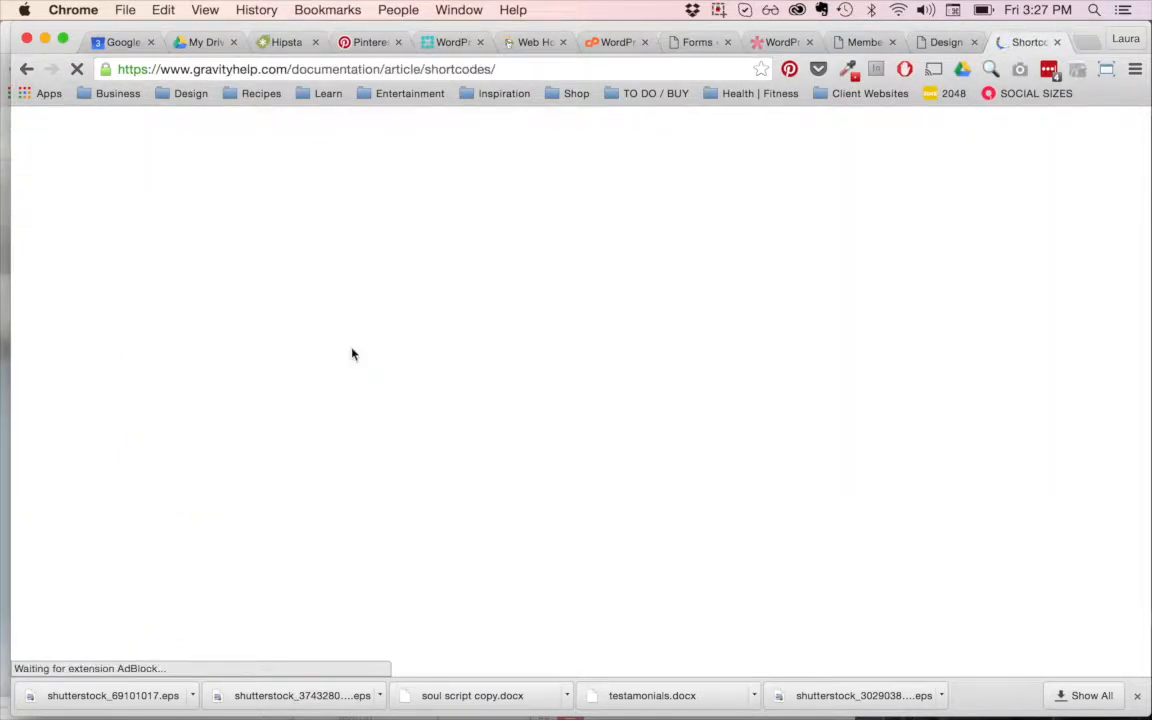
pyautogui.scroll(-4, 449, 394)
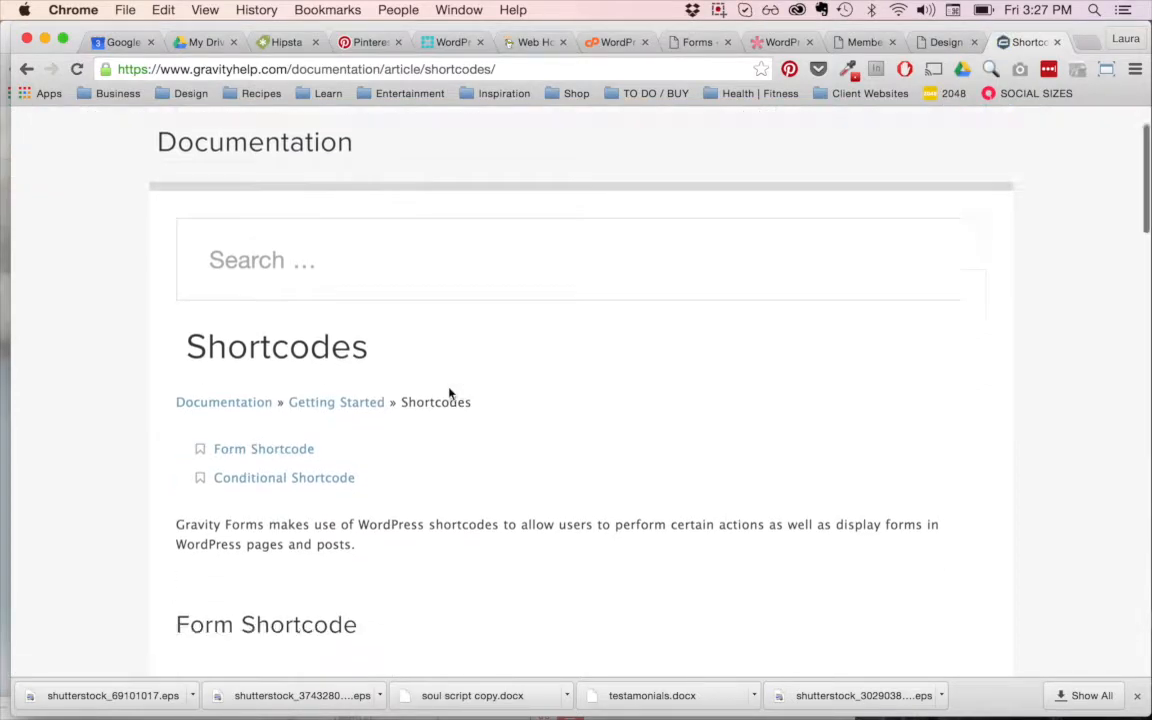
pyautogui.scroll(-7, 449, 394)
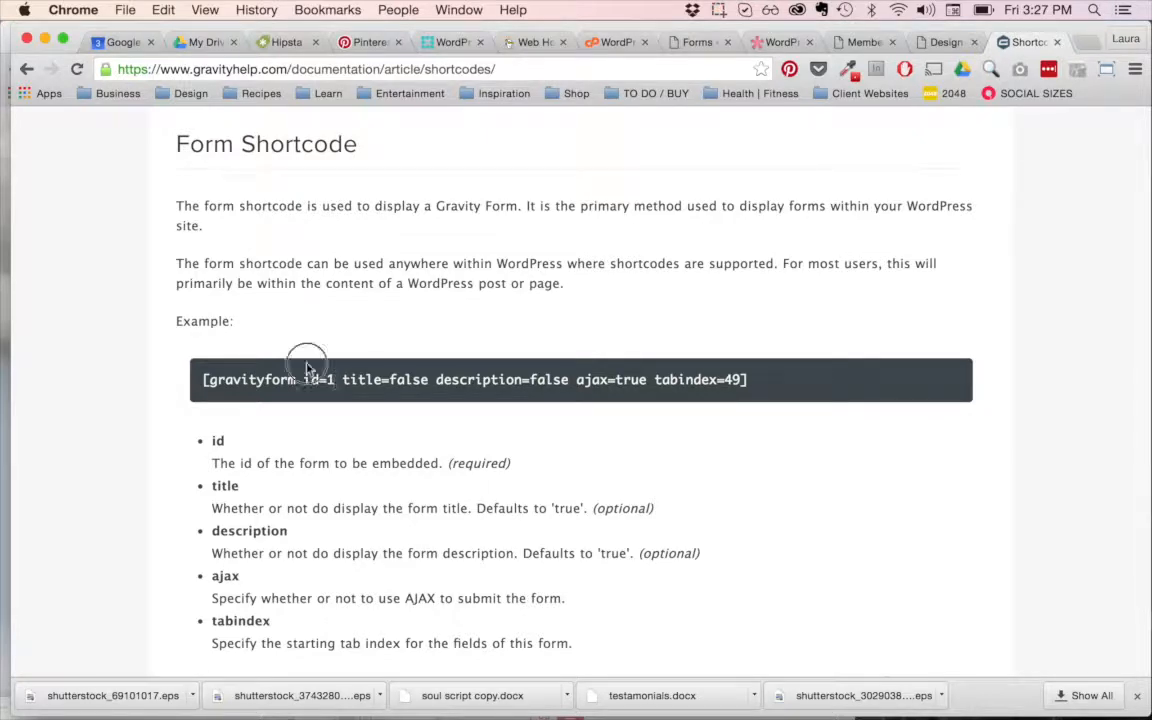
# Step: Return to the open WordPress Forms list to look up the form IDs
pyautogui.click(941, 43)
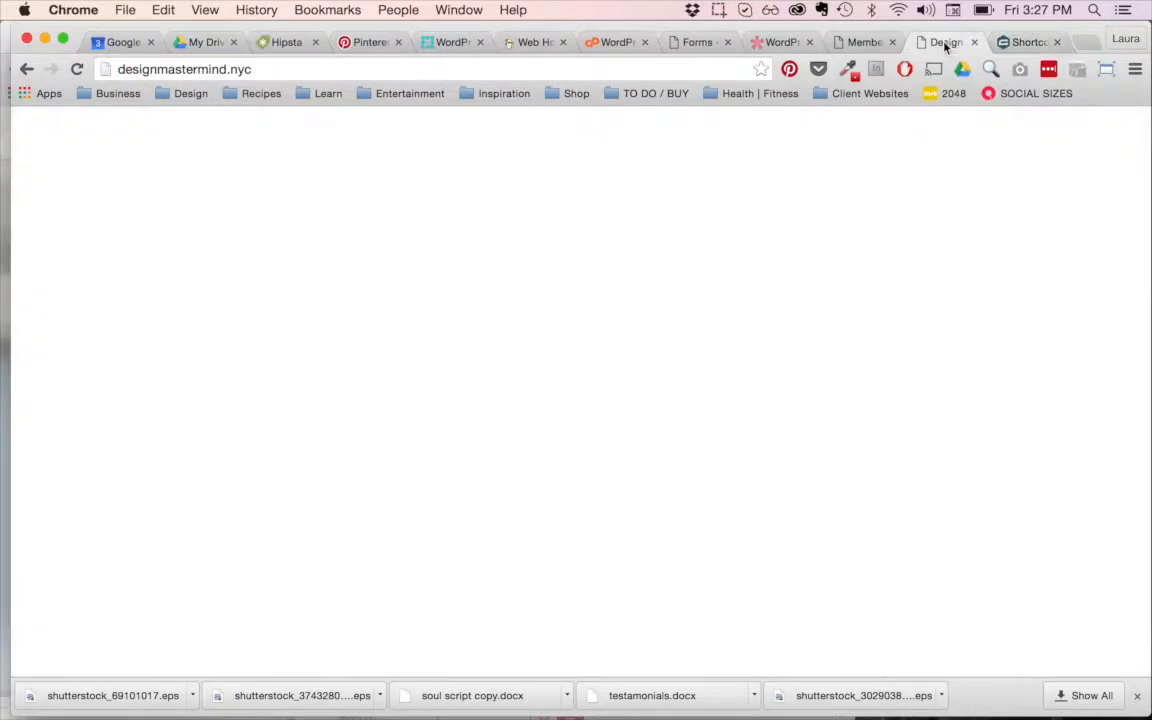
pyautogui.click(866, 43)
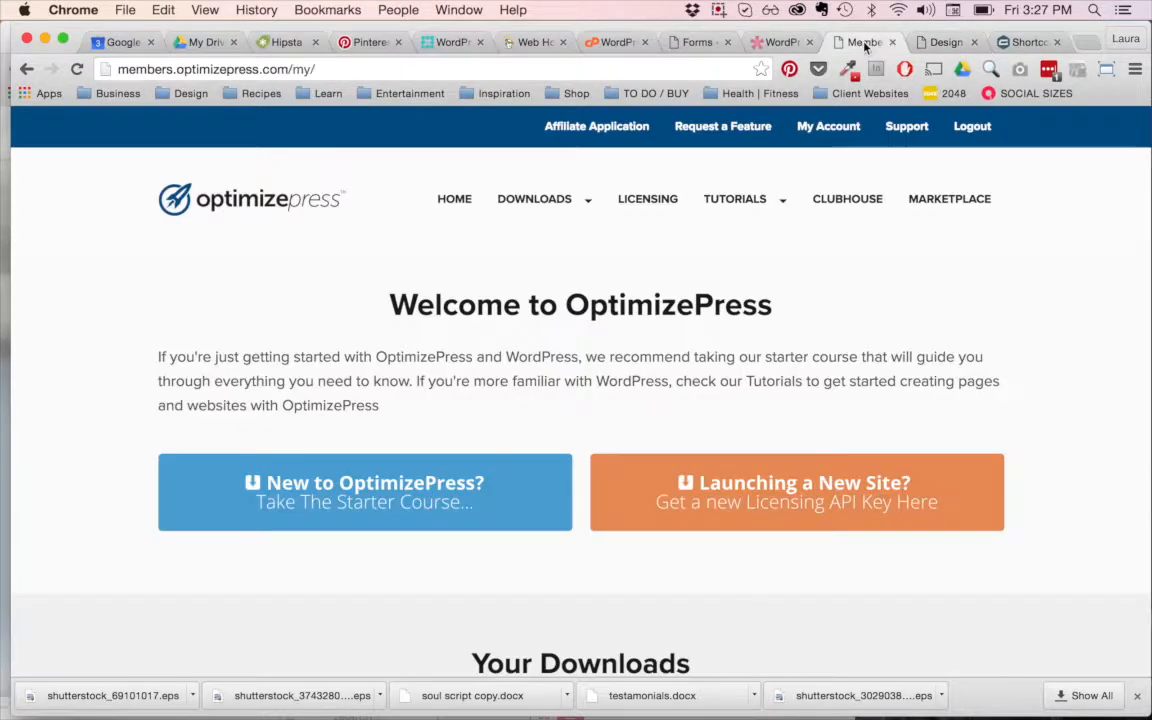
pyautogui.click(692, 42)
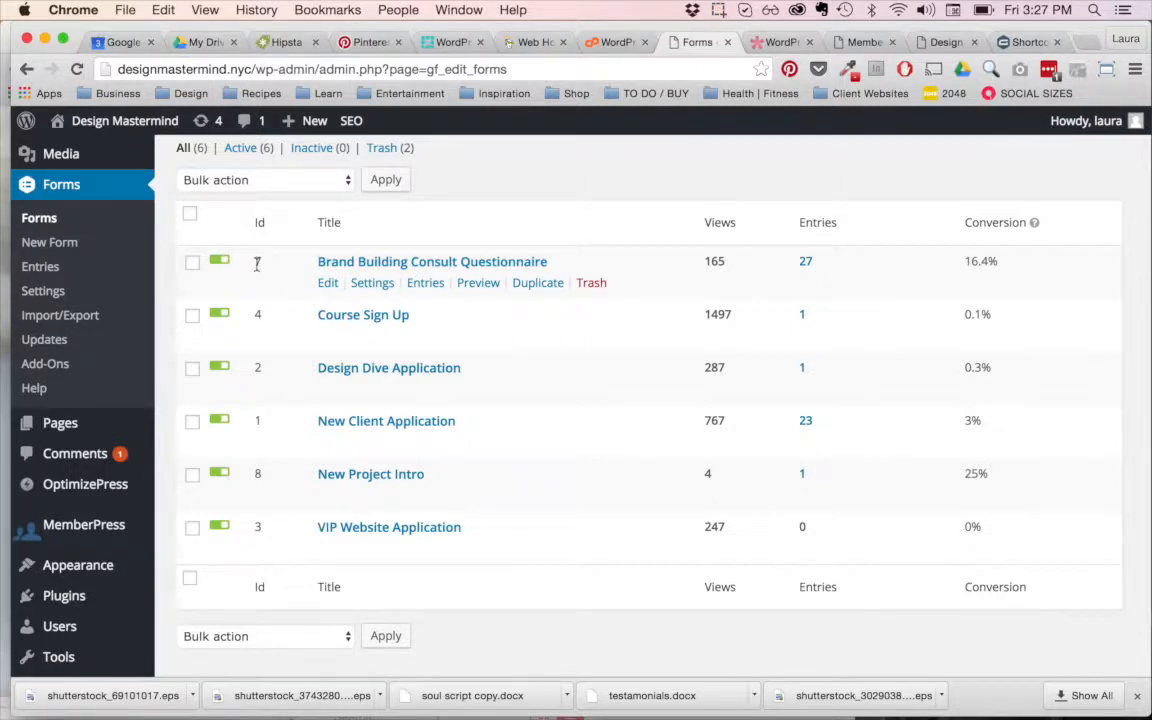
# Step: Copy the example gravityform shortcode from the Gravity Forms documentation page
pyautogui.click(1022, 42)
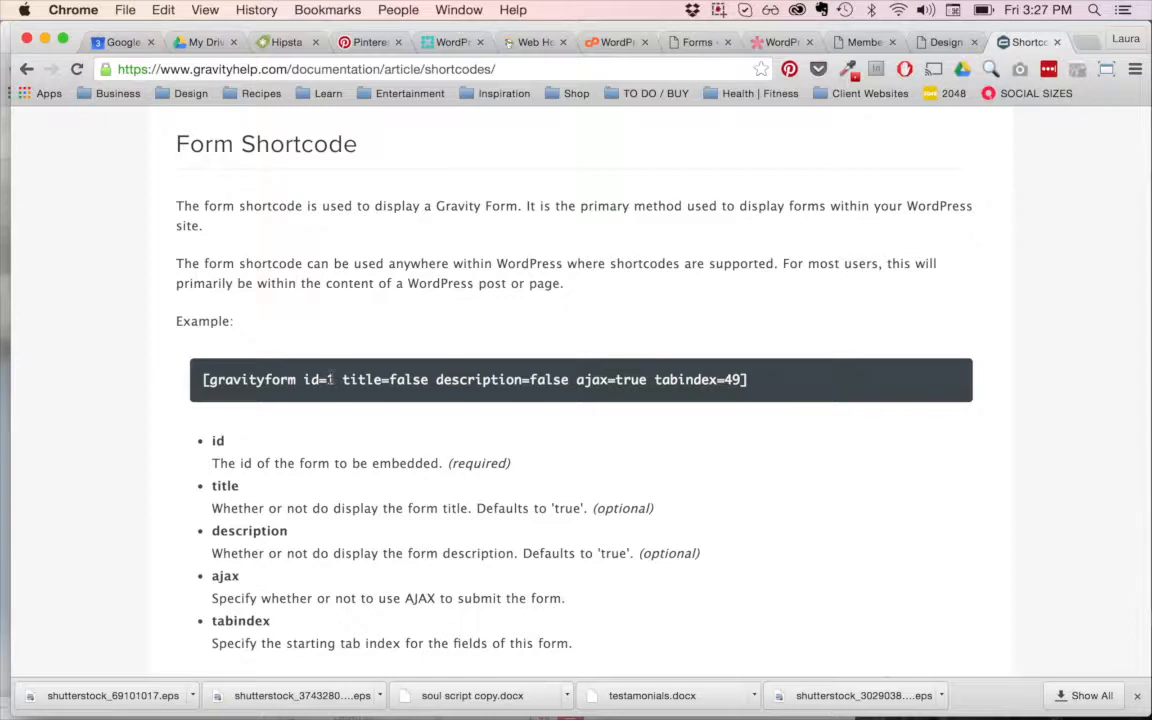
pyautogui.tripleClick(41, 384)
pyautogui.press('super+c')
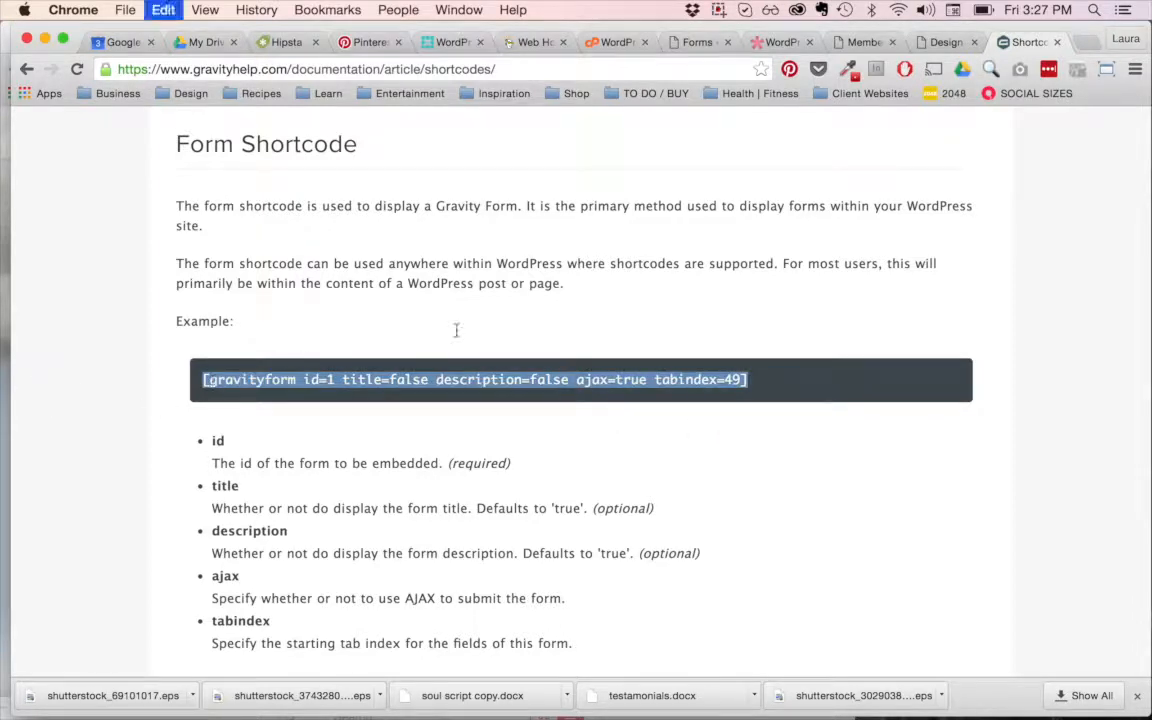
# Step: Open the Brand Building Consult Questionnaire from the WordPress Forms list in the form editor
pyautogui.click(690, 43)
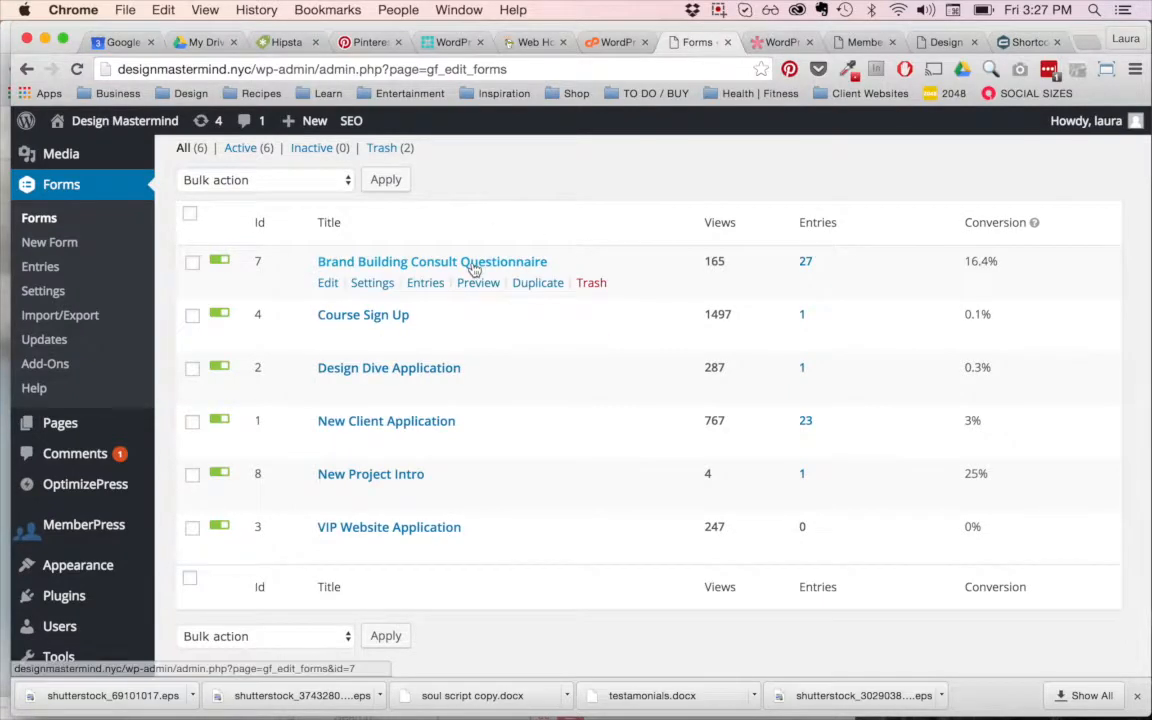
pyautogui.scroll(-1, 470, 262)
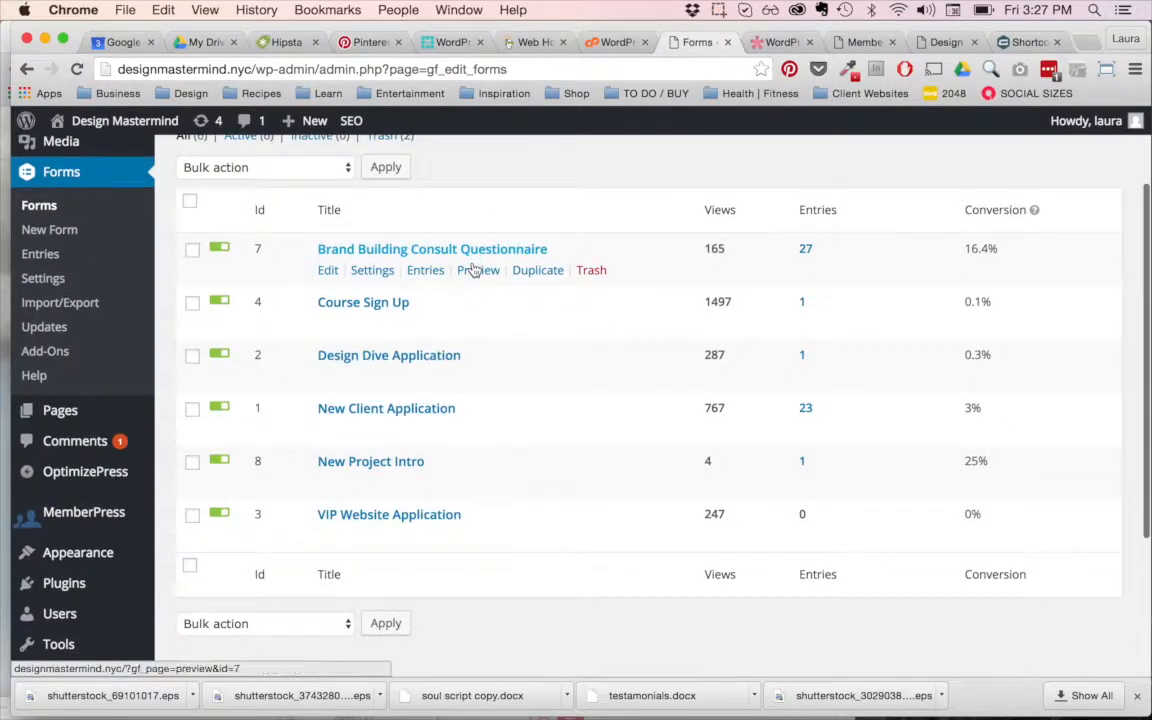
pyautogui.click(402, 251)
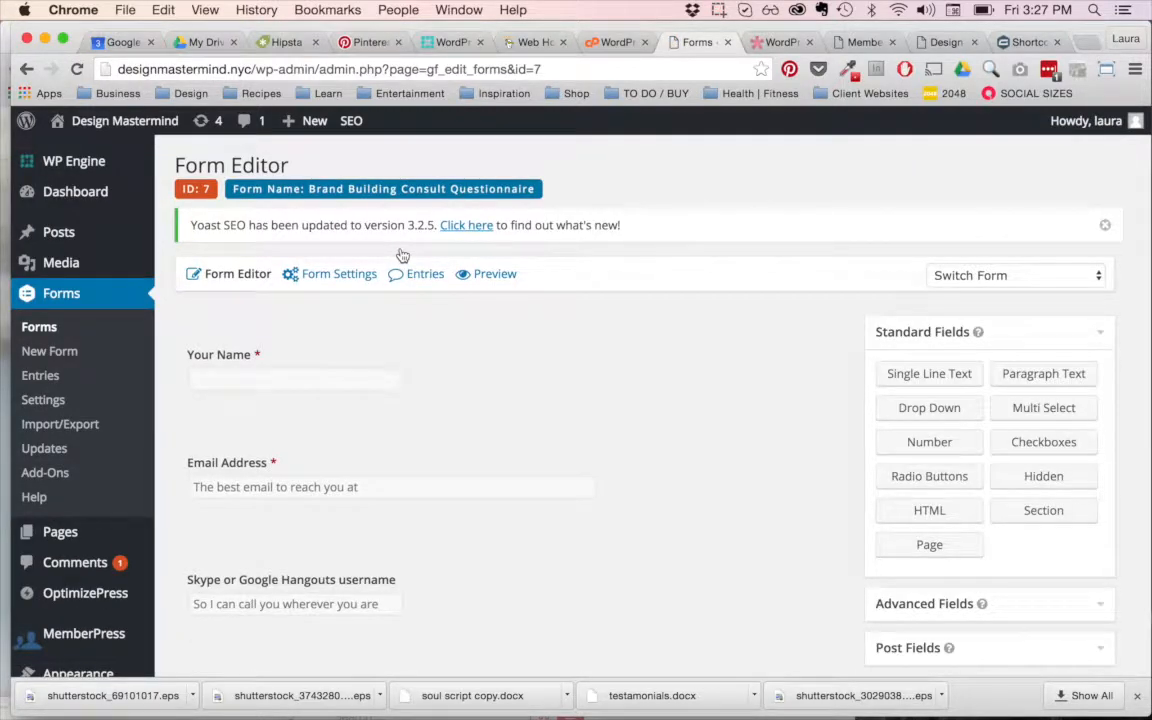
# Step: Add a Single Line Text field between Your Name and Email Address and expand its settings
pyautogui.moveTo(928, 374); pyautogui.dragTo(325, 427)
pyautogui.scroll(-3, 517, 465)
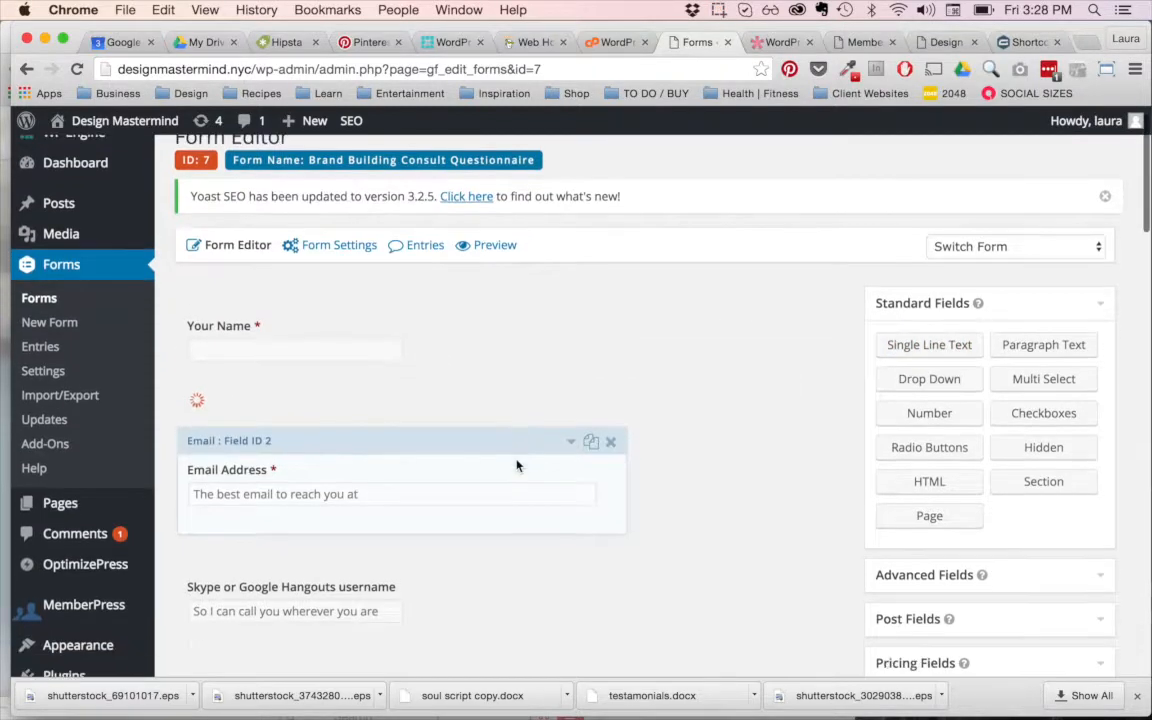
pyautogui.click(571, 276)
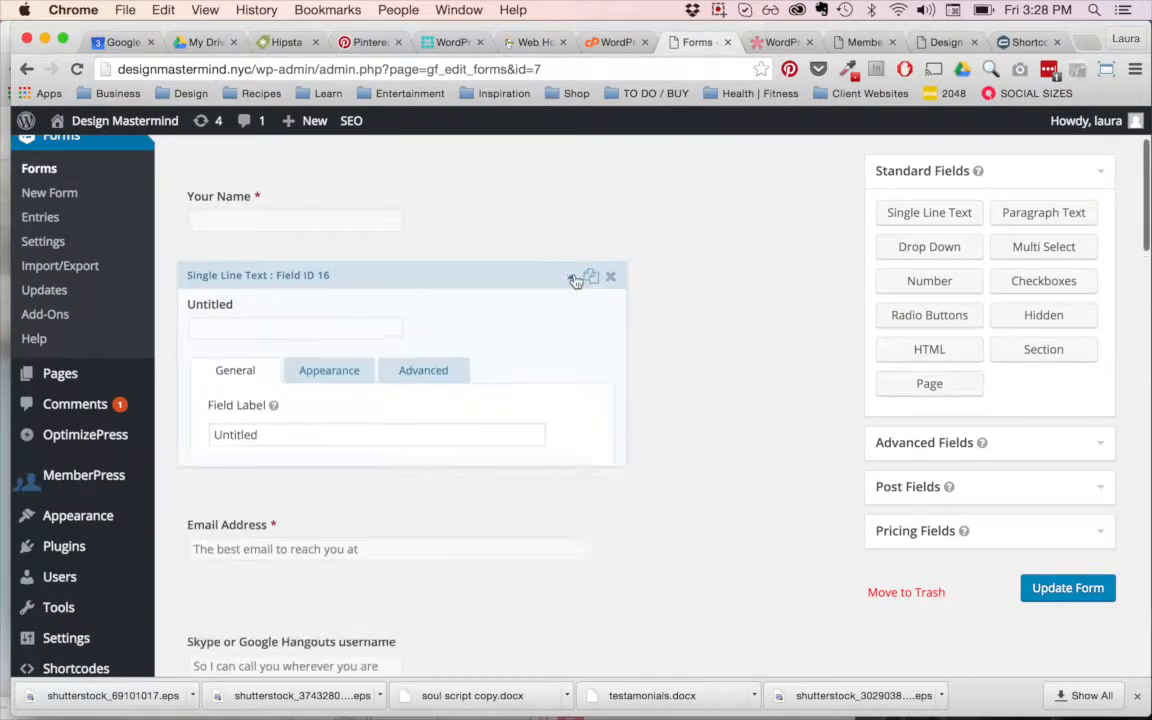
# Step: Label the new Single Line Text field "How did you find me?" and collapse its settings
pyautogui.click(270, 441)
pyautogui.moveTo(135, 442)
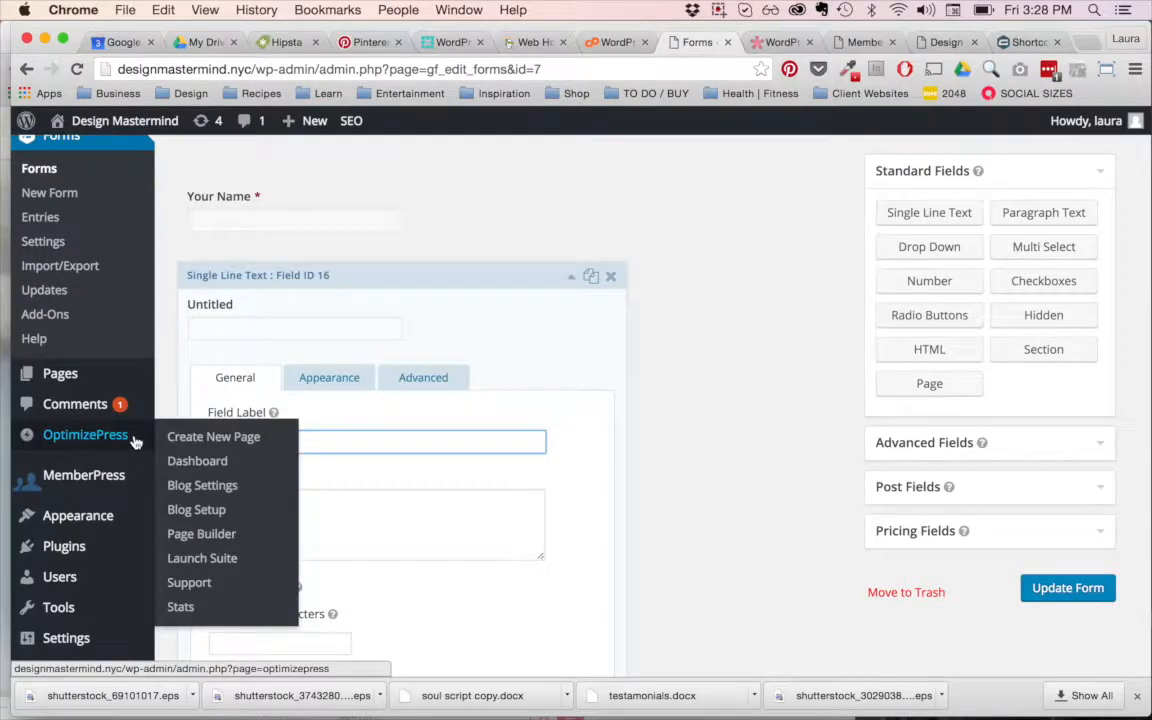
pyautogui.write('H')
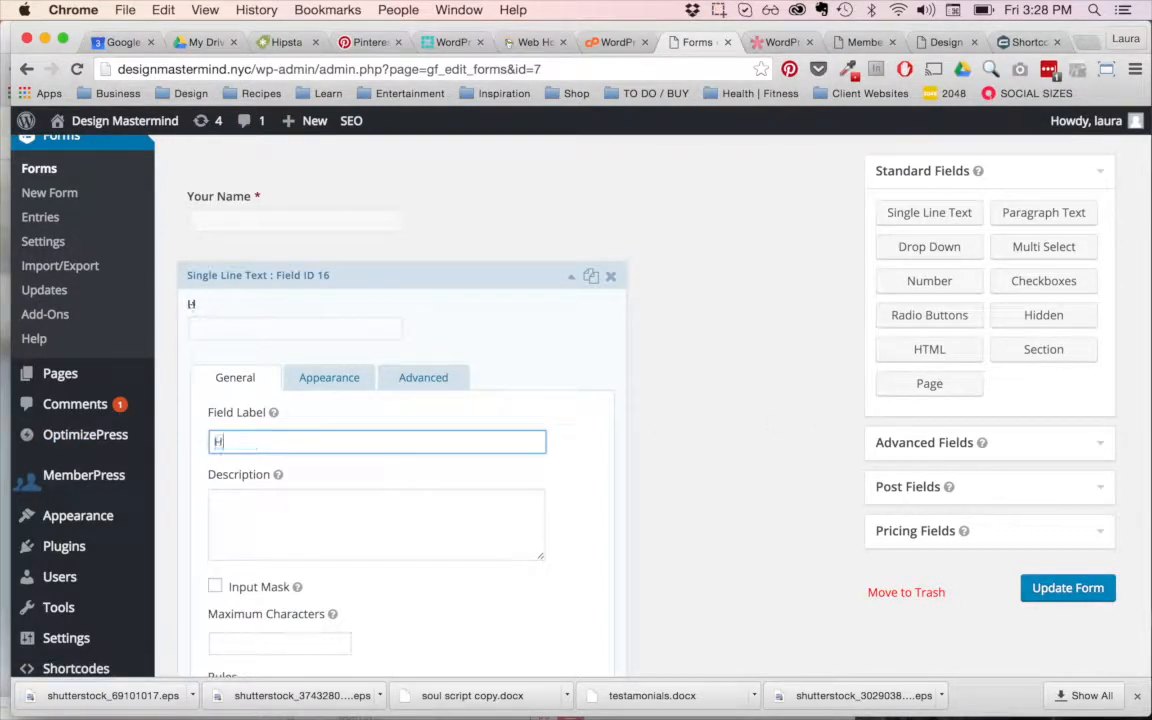
pyautogui.write('ow did you find me')
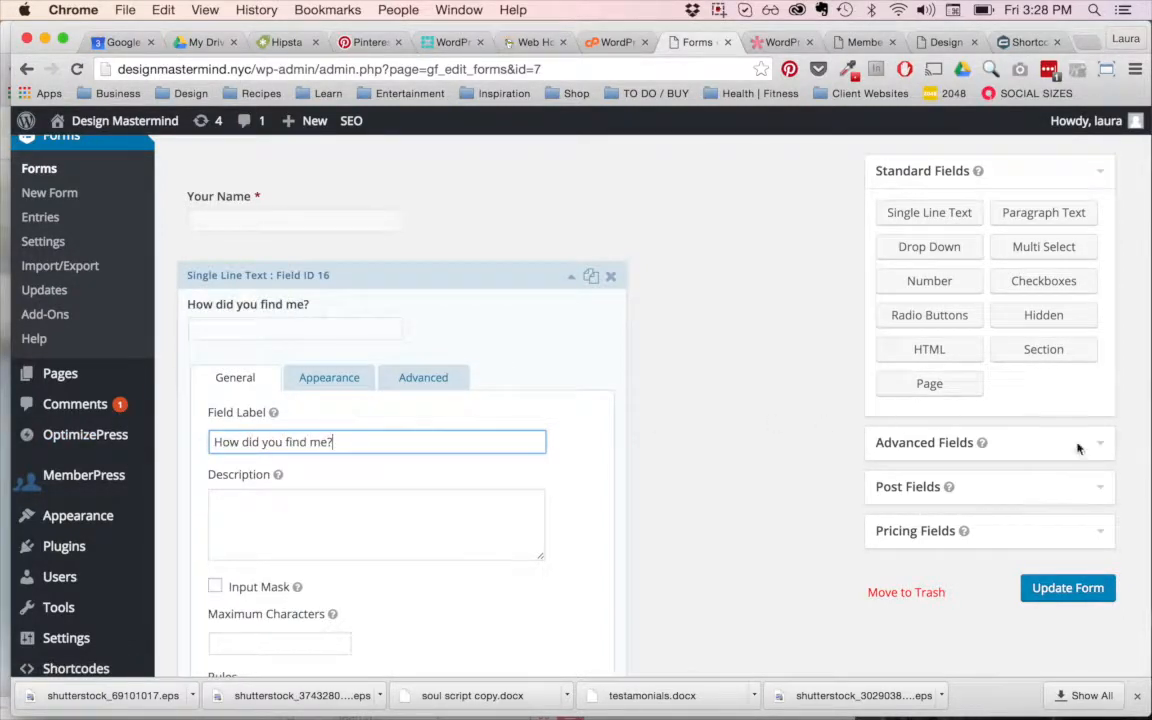
pyautogui.write('?')
pyautogui.click(571, 277)
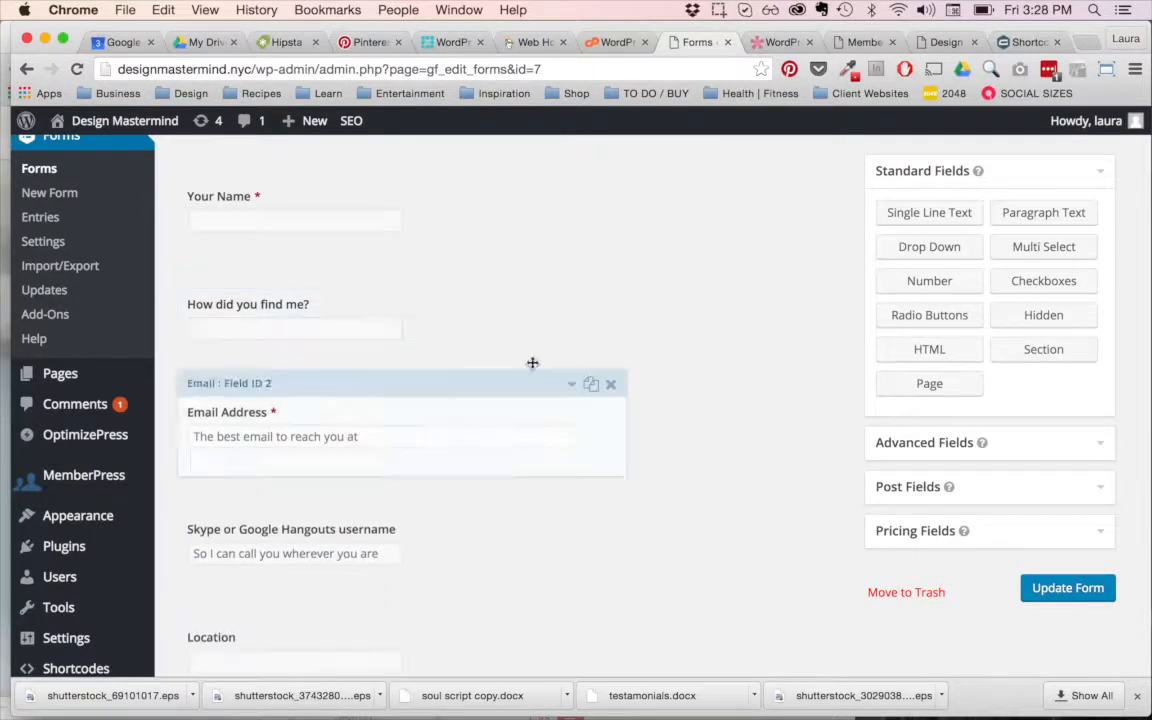
# Step: Delete the "How did you find me?" field from the form and accept the deletion of its entry data
pyautogui.click(610, 277)
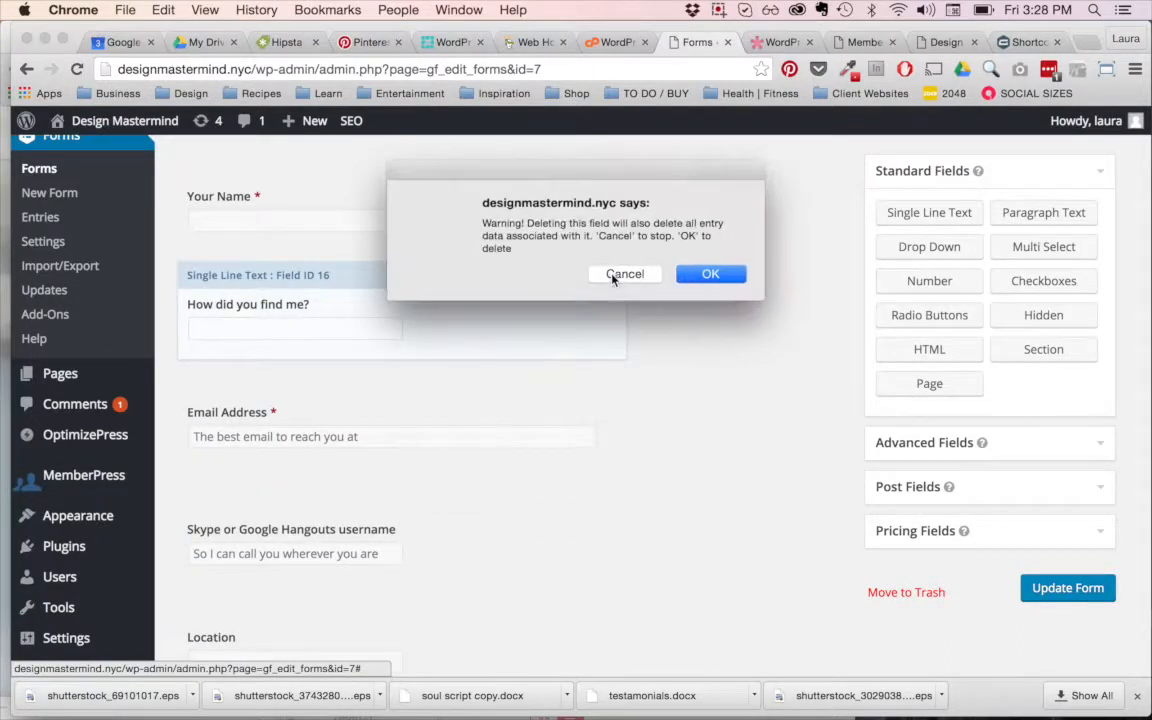
pyautogui.click(704, 274)
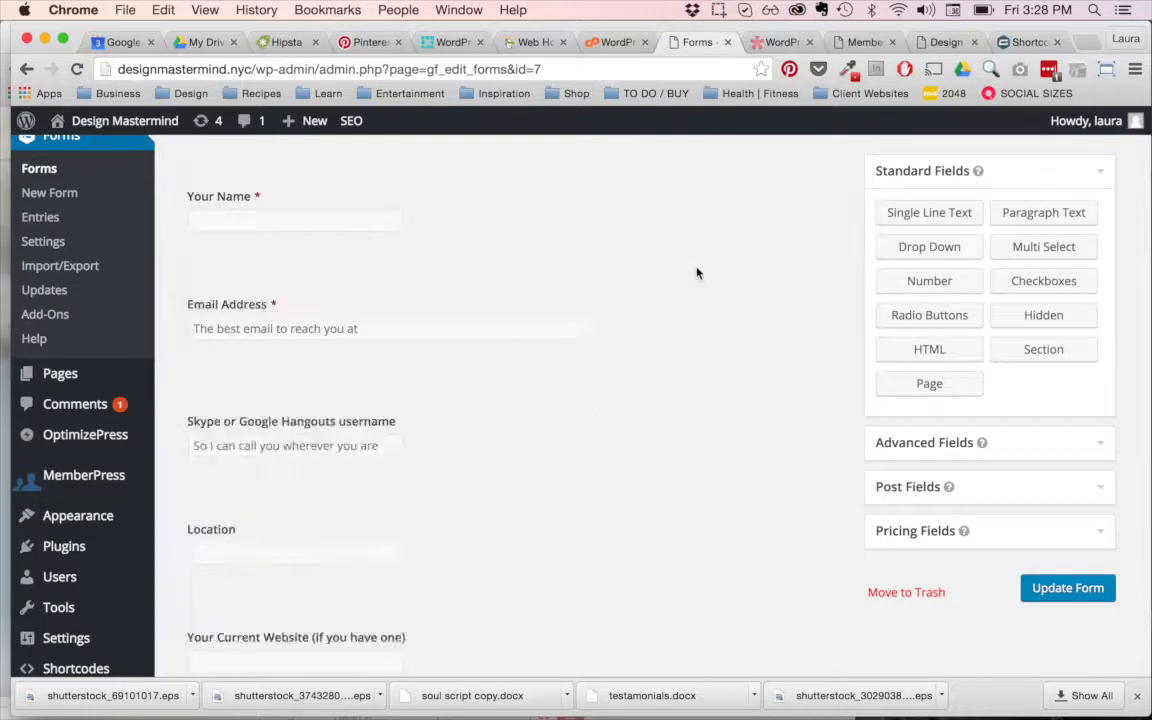
# Step: Add a new MailChimp feed in the settings of the Brand Building Consult Questionnaire form
pyautogui.moveTo(76, 375)
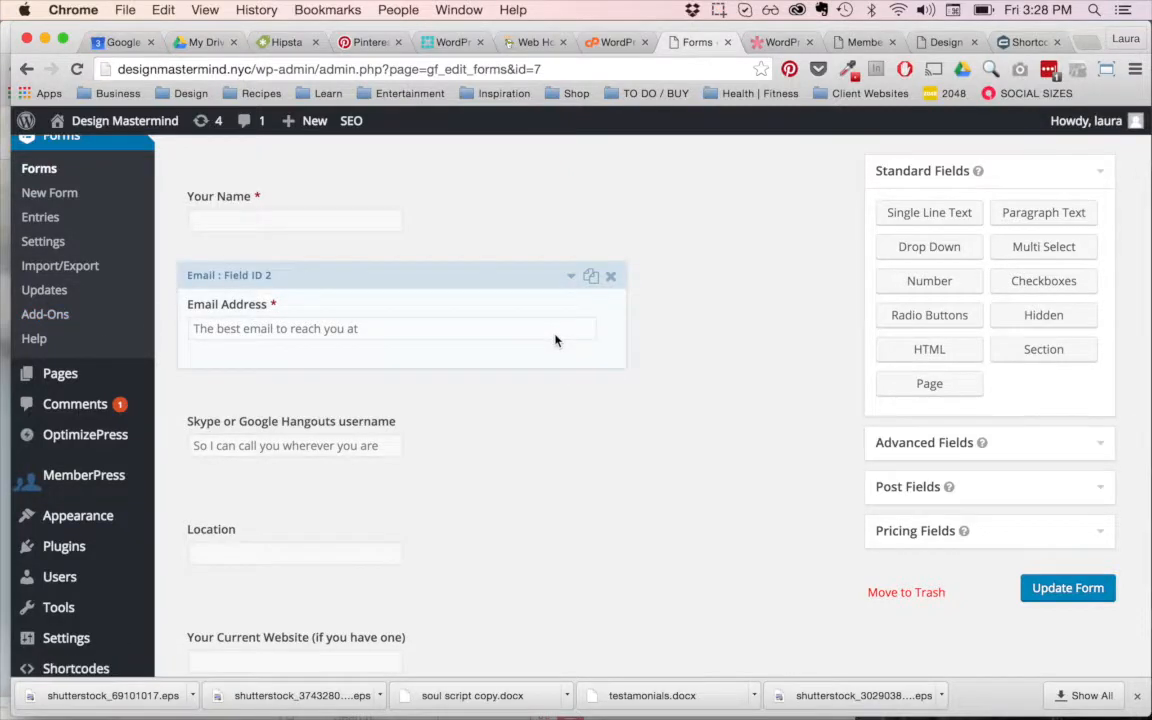
pyautogui.scroll(3, 553, 337)
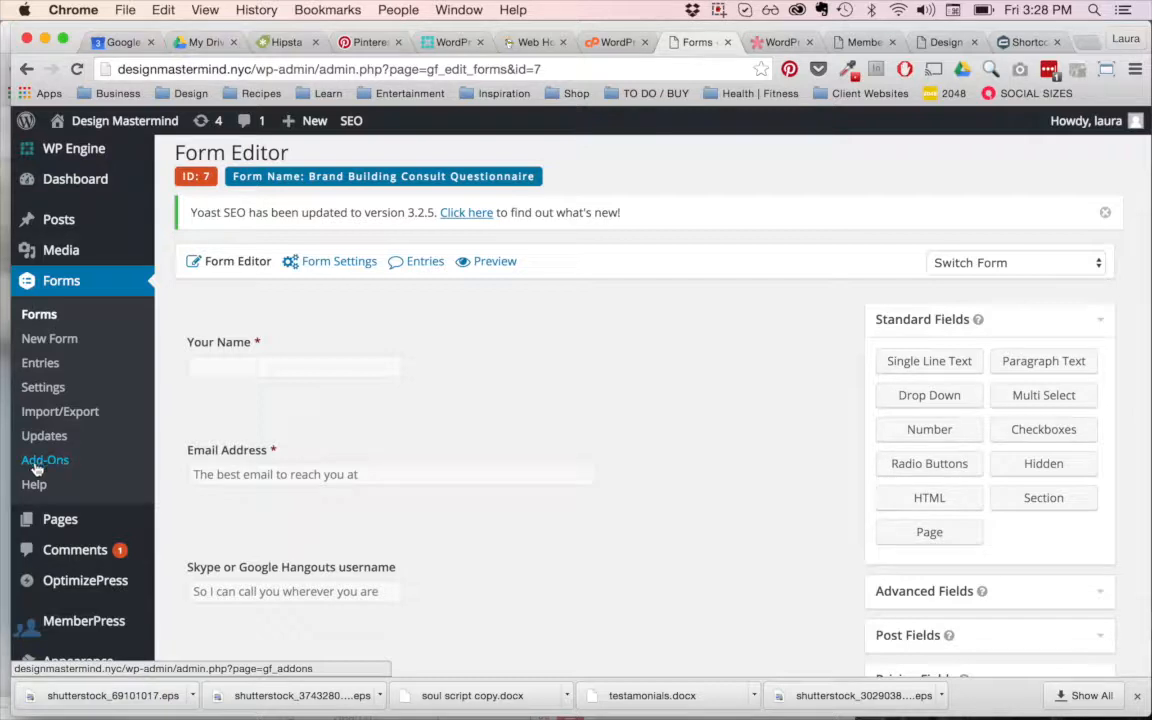
pyautogui.moveTo(353, 270)
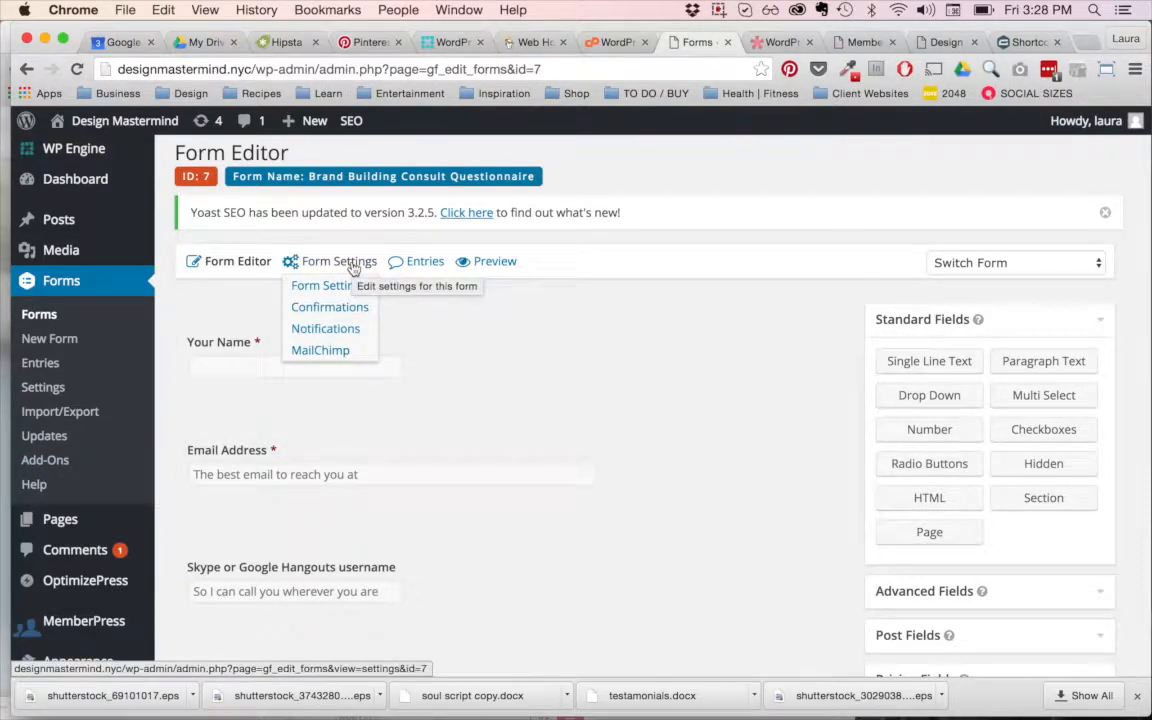
pyautogui.click(328, 353)
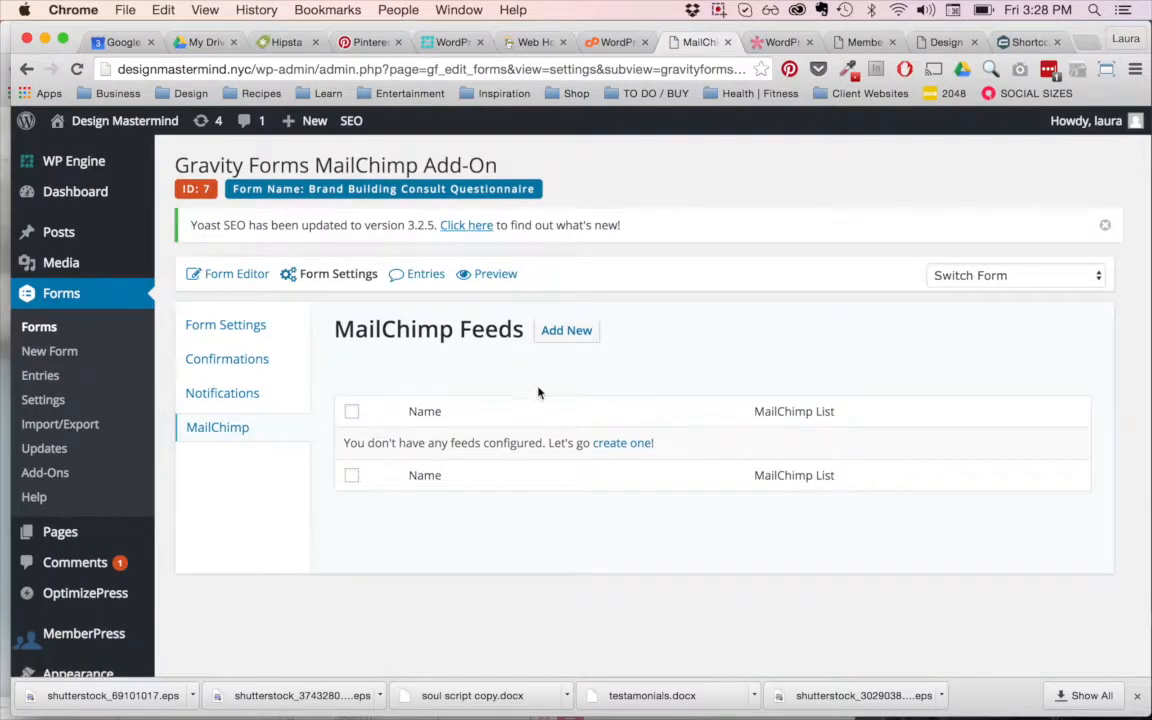
pyautogui.click(571, 343)
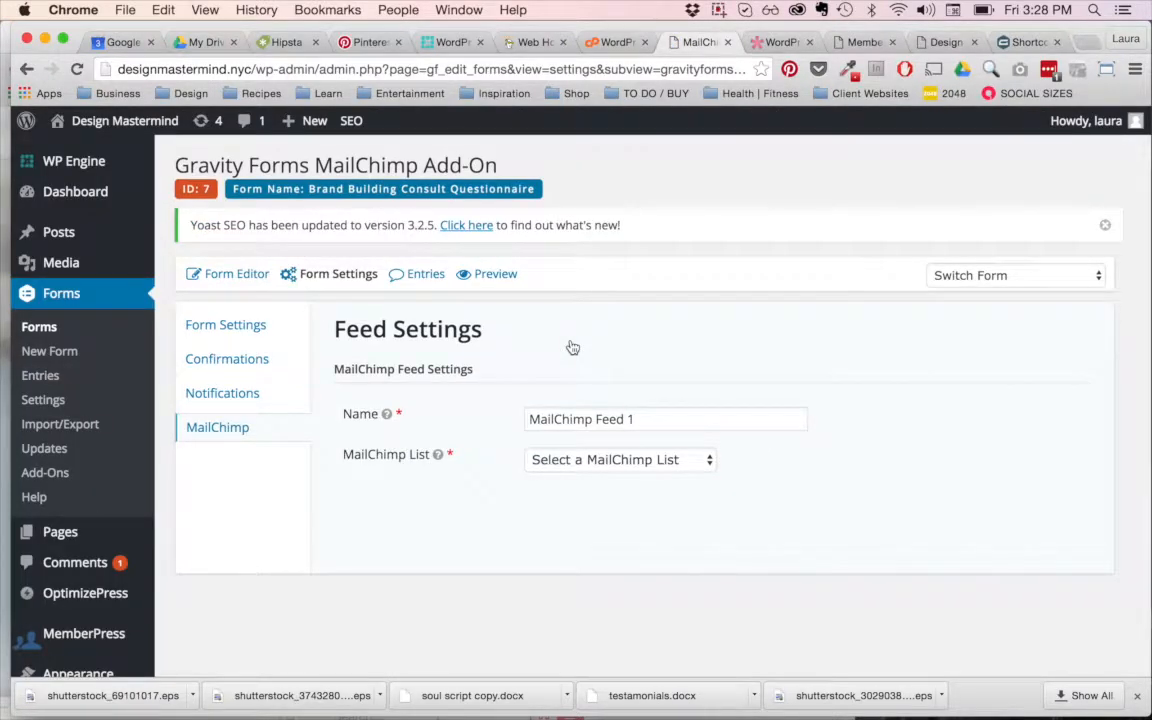
# Step: Choose Design Mastermind Signup as the MailChimp list for the new feed
pyautogui.scroll(-5, 572, 347)
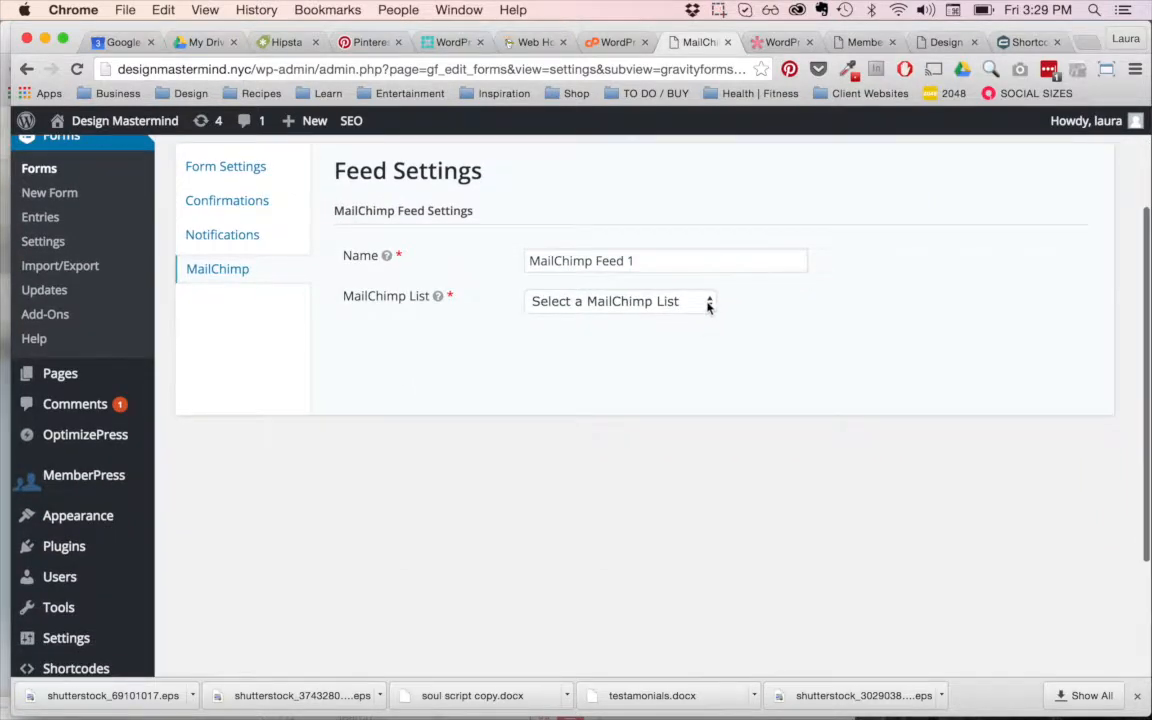
pyautogui.click(708, 302)
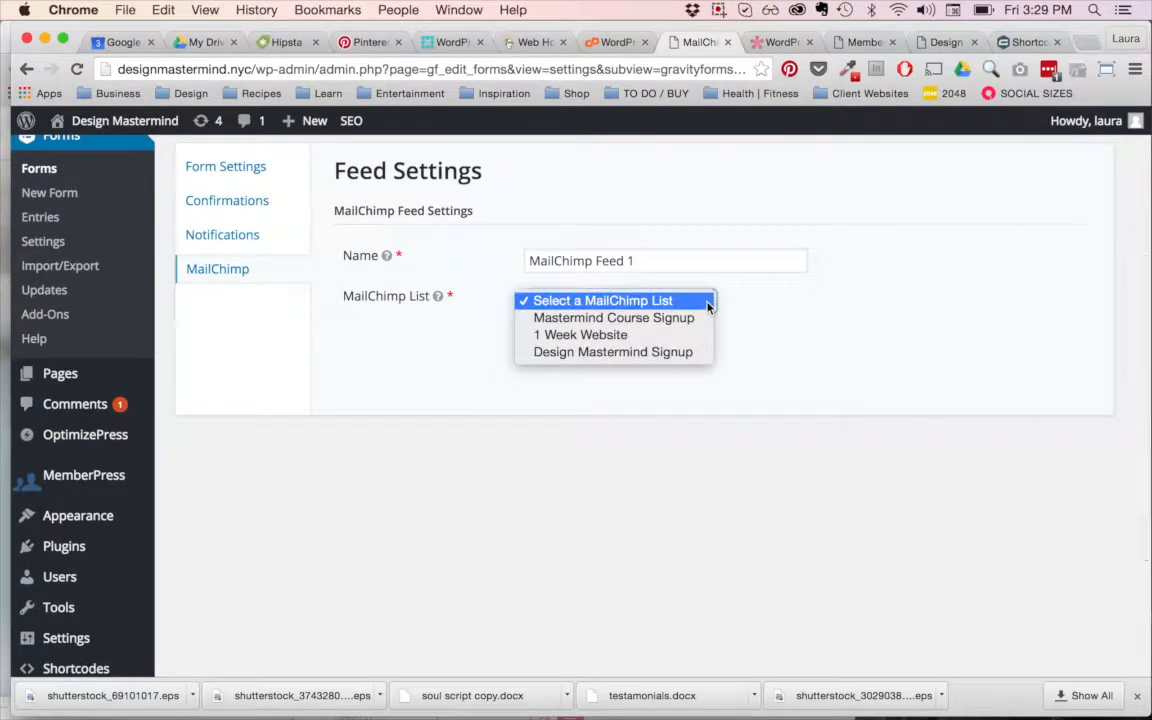
pyautogui.click(652, 352)
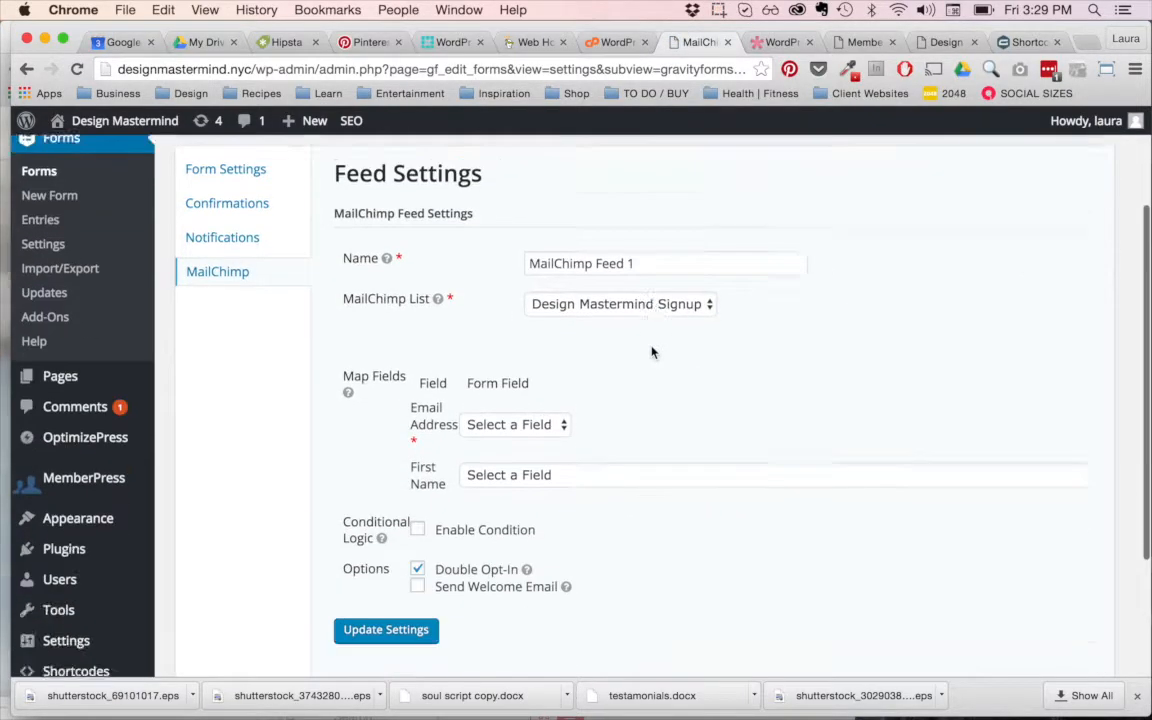
# Step: Map the feed's Email Address to Email Address and First Name to Your Name, and enable Send Welcome Email
pyautogui.scroll(-2, 547, 363)
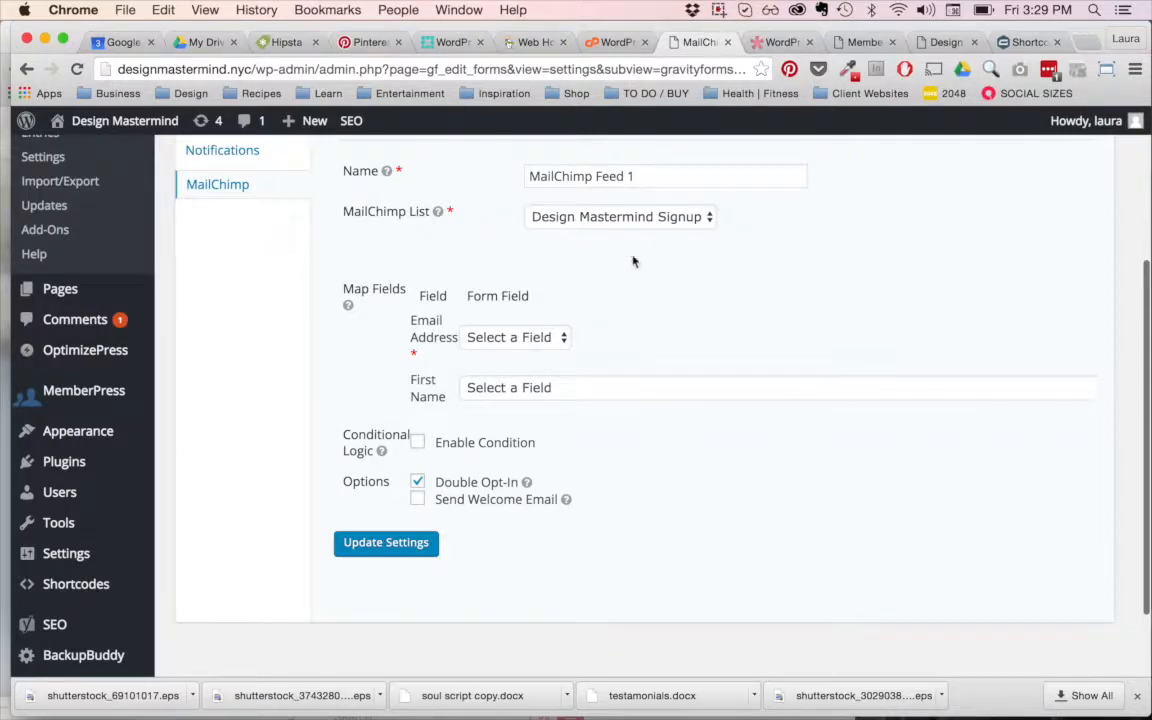
pyautogui.click(540, 337)
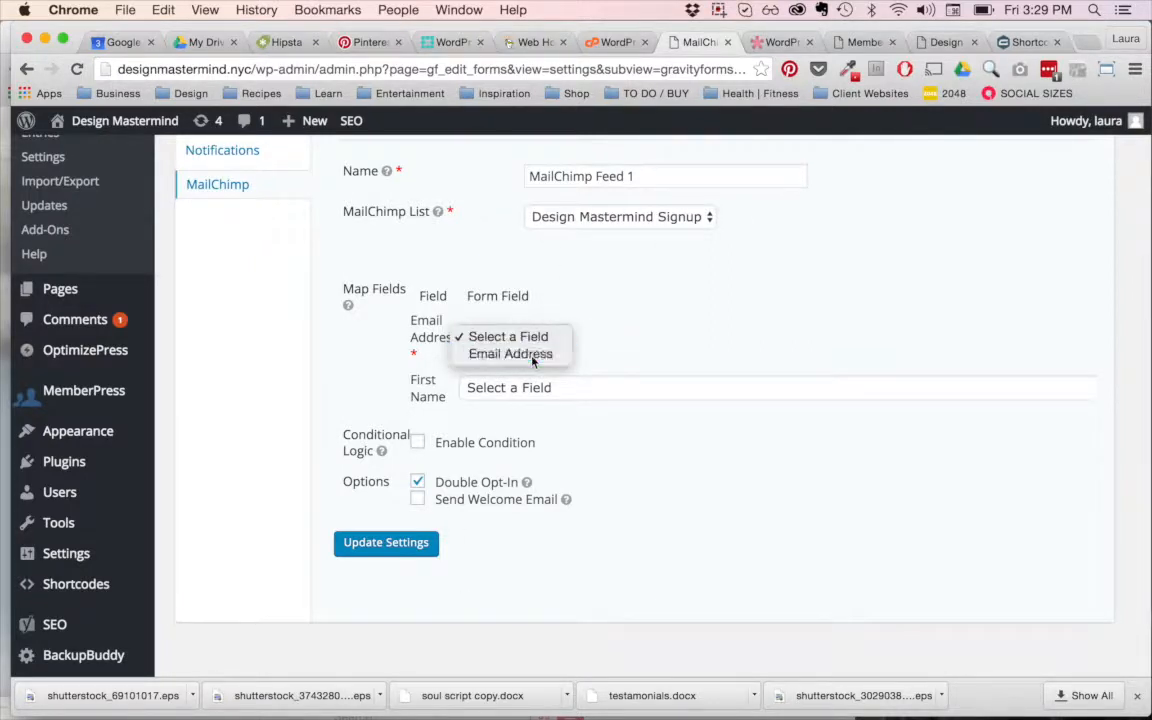
pyautogui.click(533, 354)
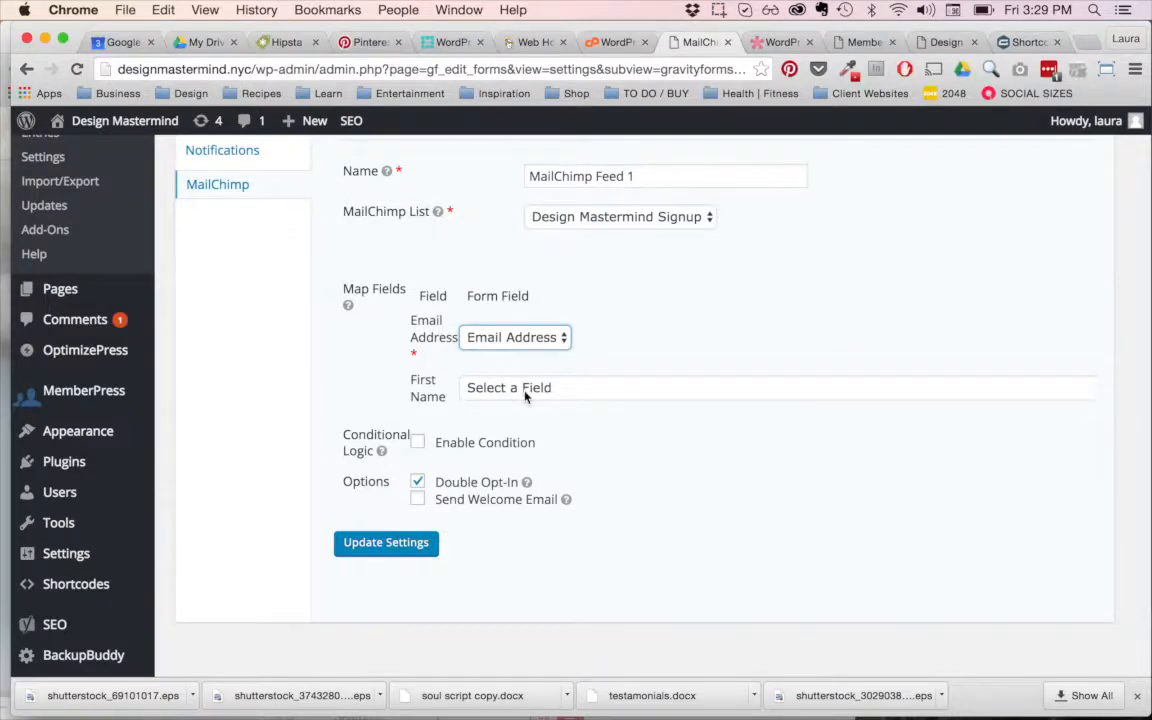
pyautogui.click(525, 393)
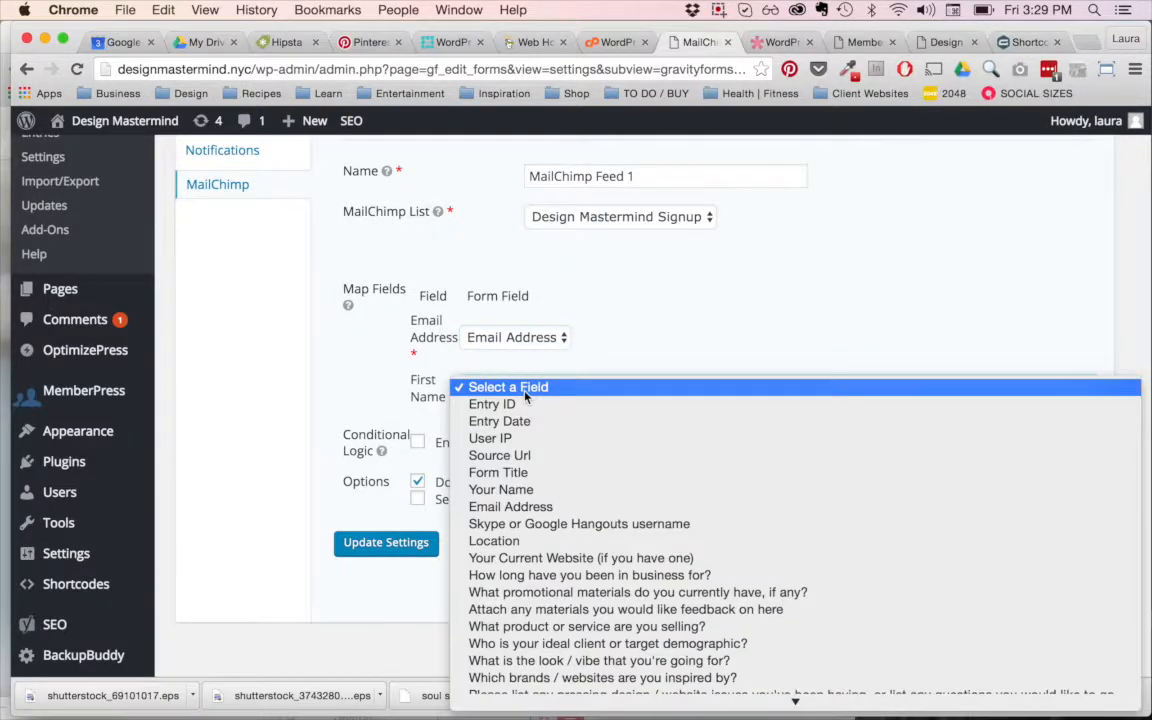
pyautogui.click(533, 489)
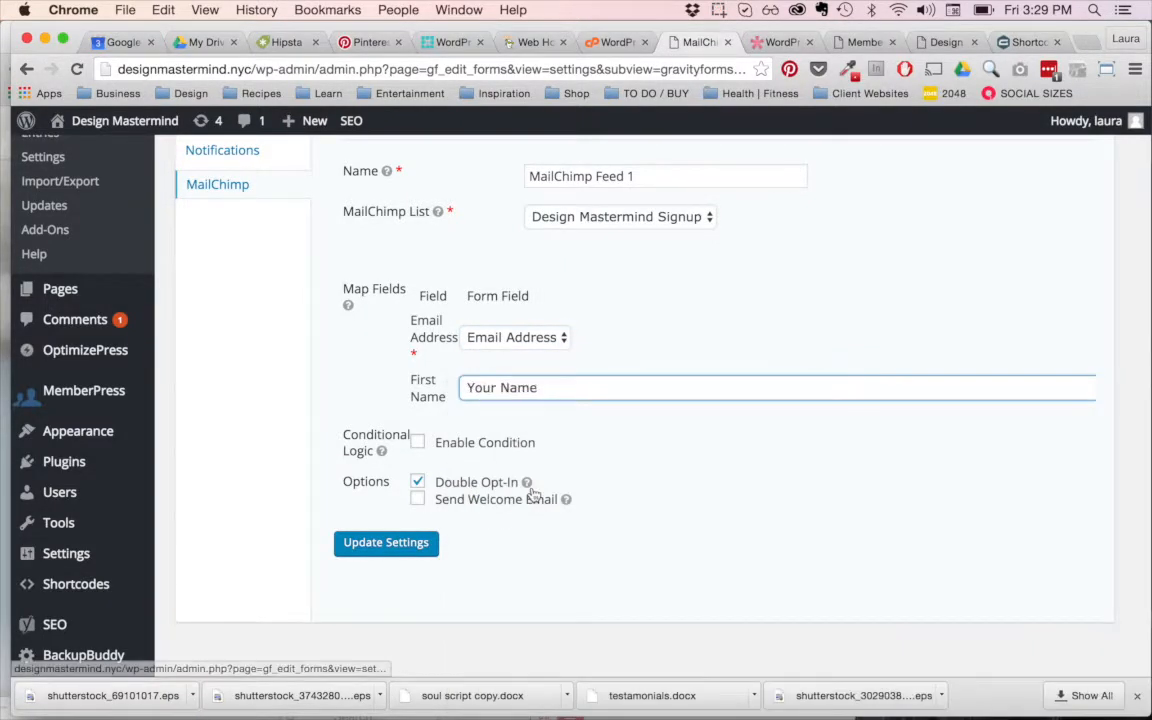
pyautogui.click(417, 499)
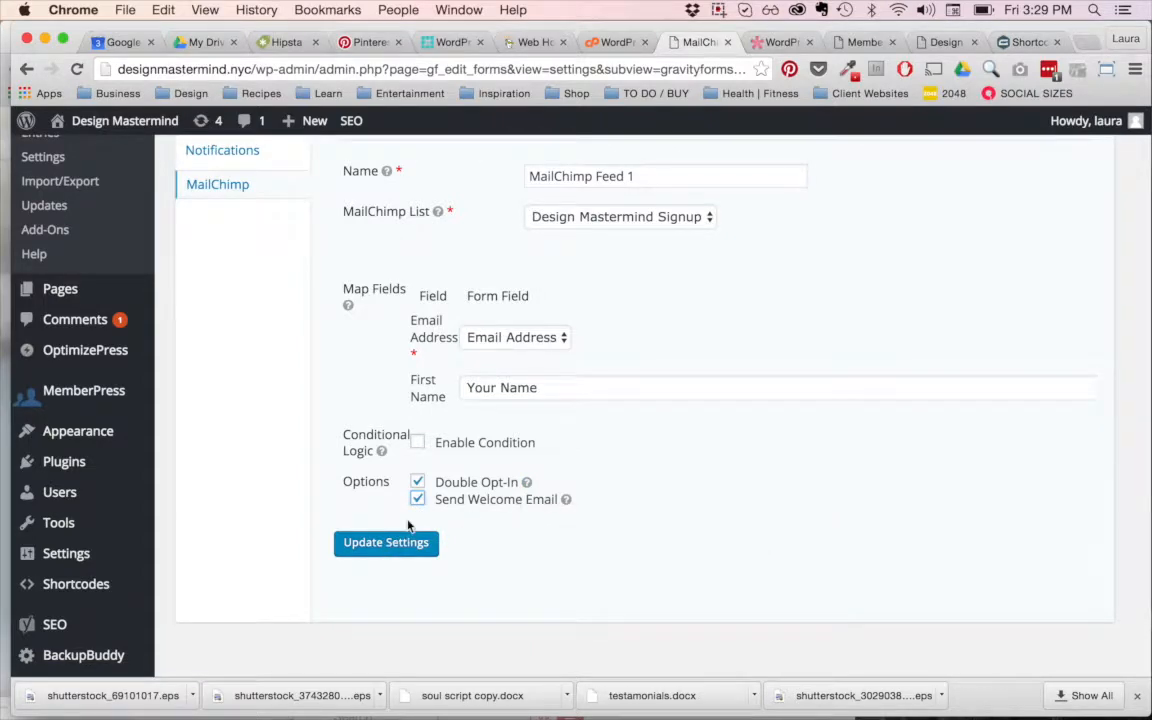
# Step: Leave the MailChimp feed settings and open the list of all WordPress pages
pyautogui.scroll(5, 780, 335)
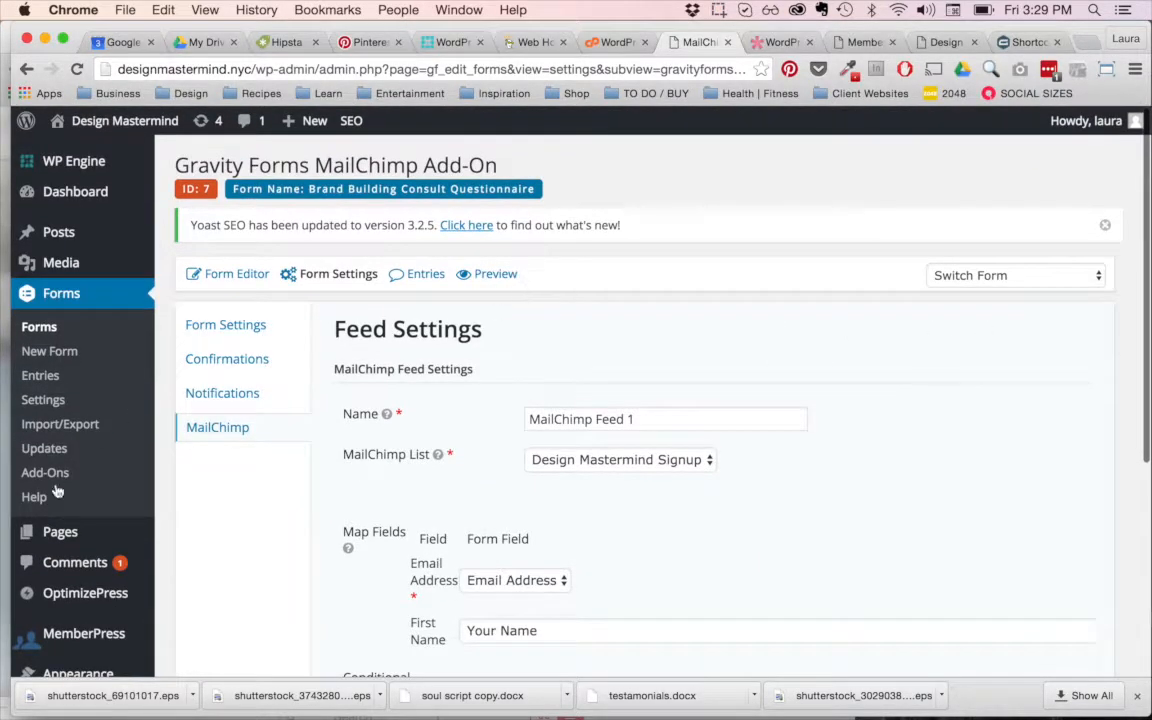
pyautogui.scroll(-3, 57, 490)
pyautogui.click(60, 370)
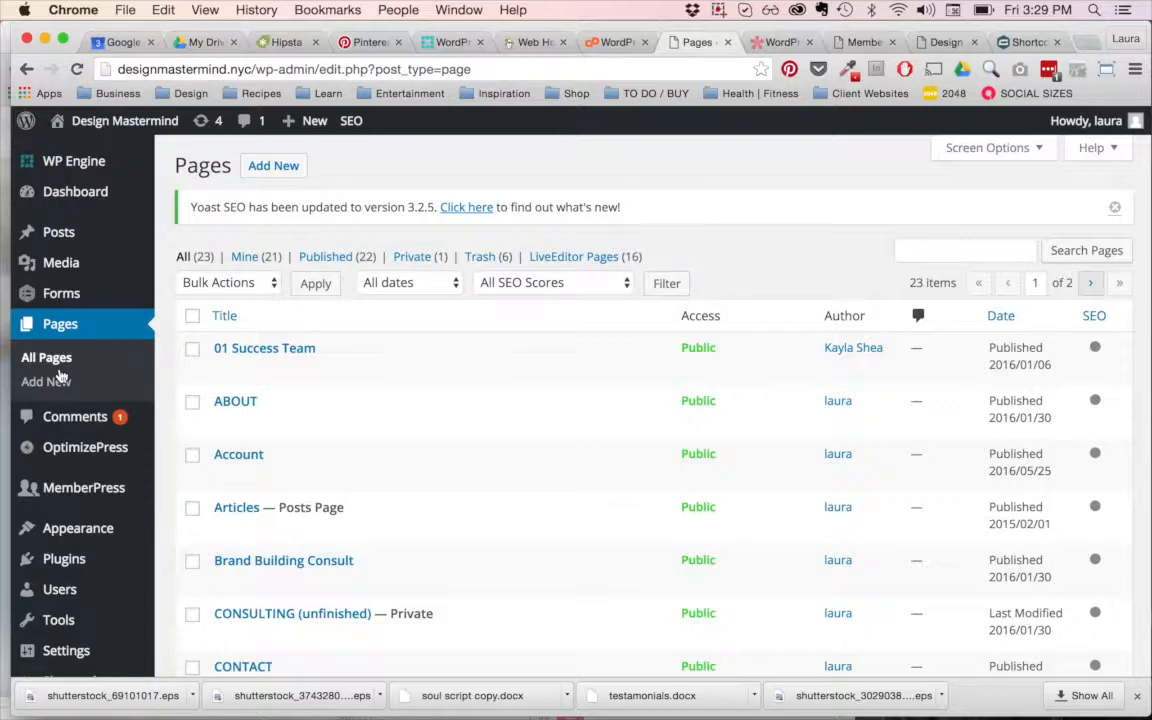
# Step: Examine the ABOUT page's rows and elements in the Live Editor, then close the editor back to the Pages list
pyautogui.click(528, 425)
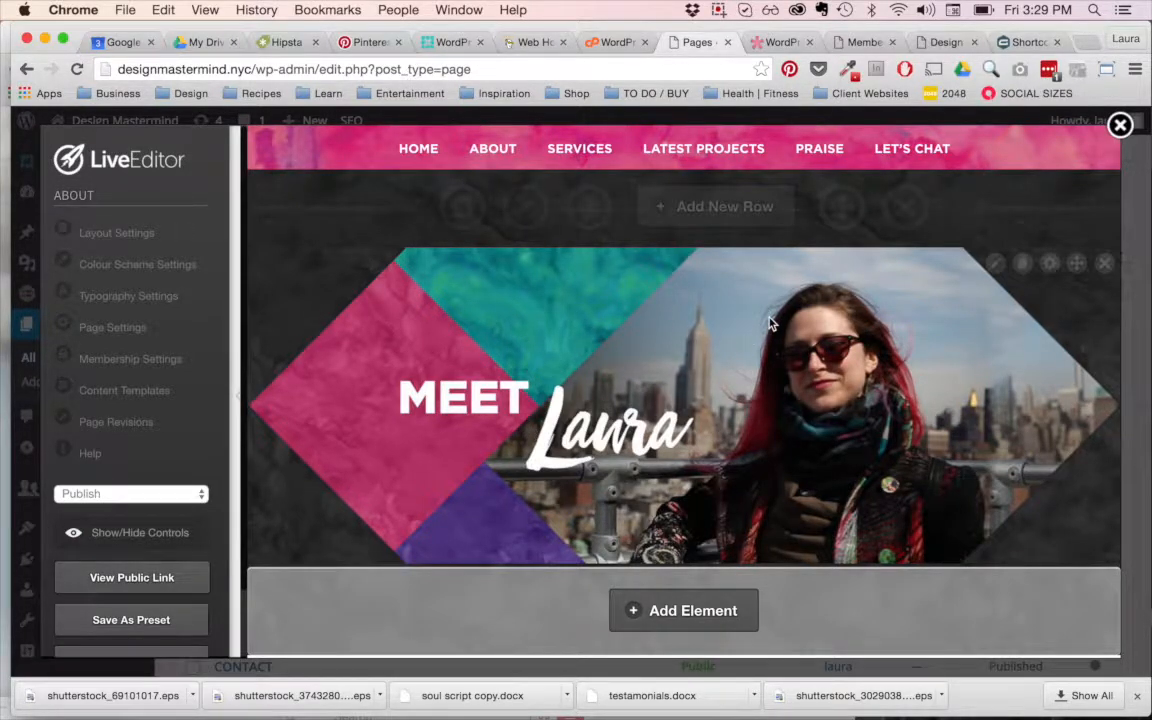
pyautogui.scroll(-3, 769, 325)
pyautogui.scroll(-10, 769, 323)
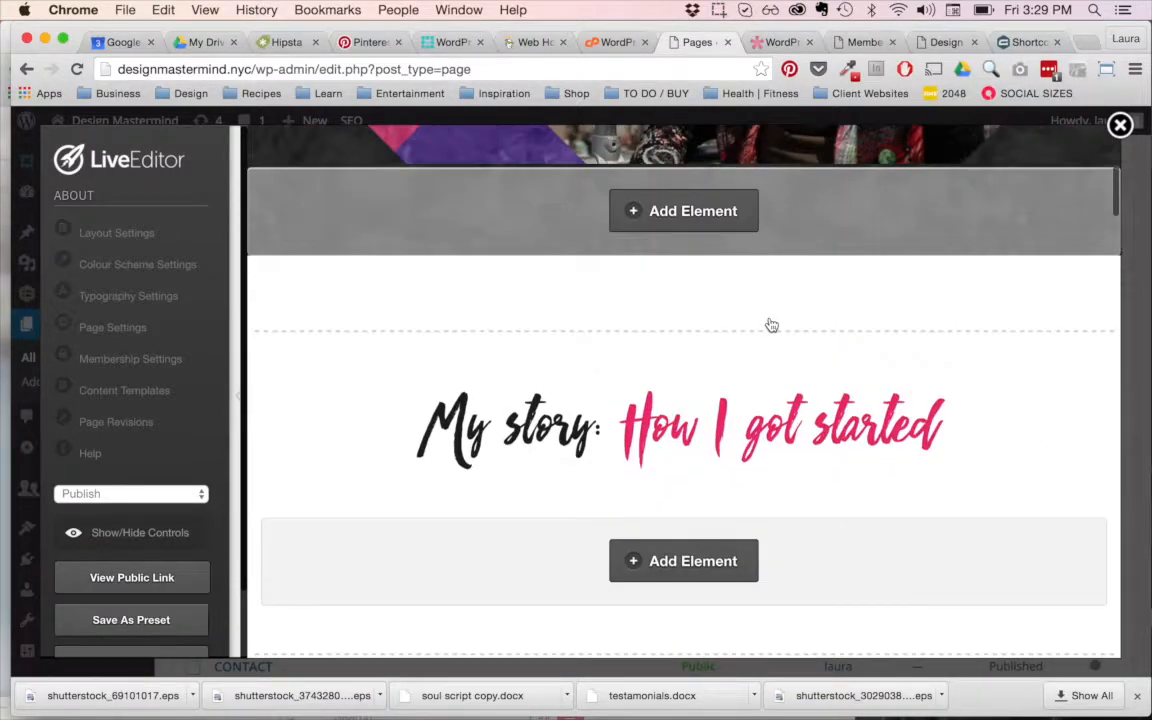
pyautogui.scroll(-13, 771, 325)
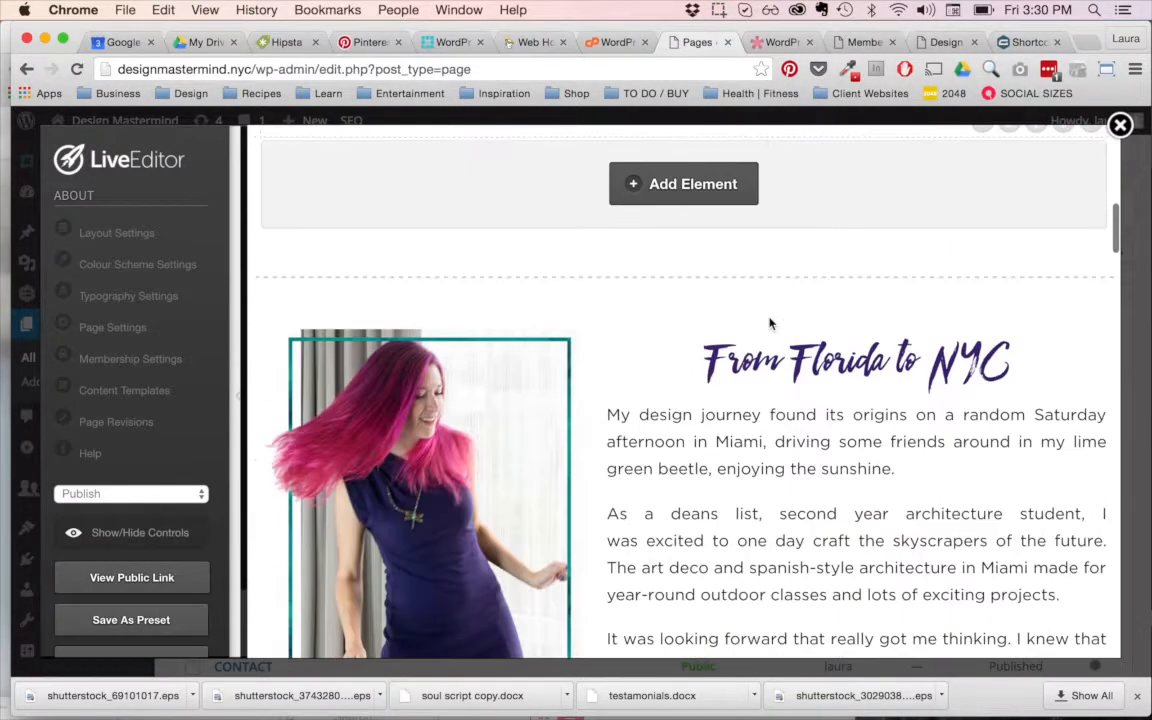
pyautogui.scroll(-8, 770, 320)
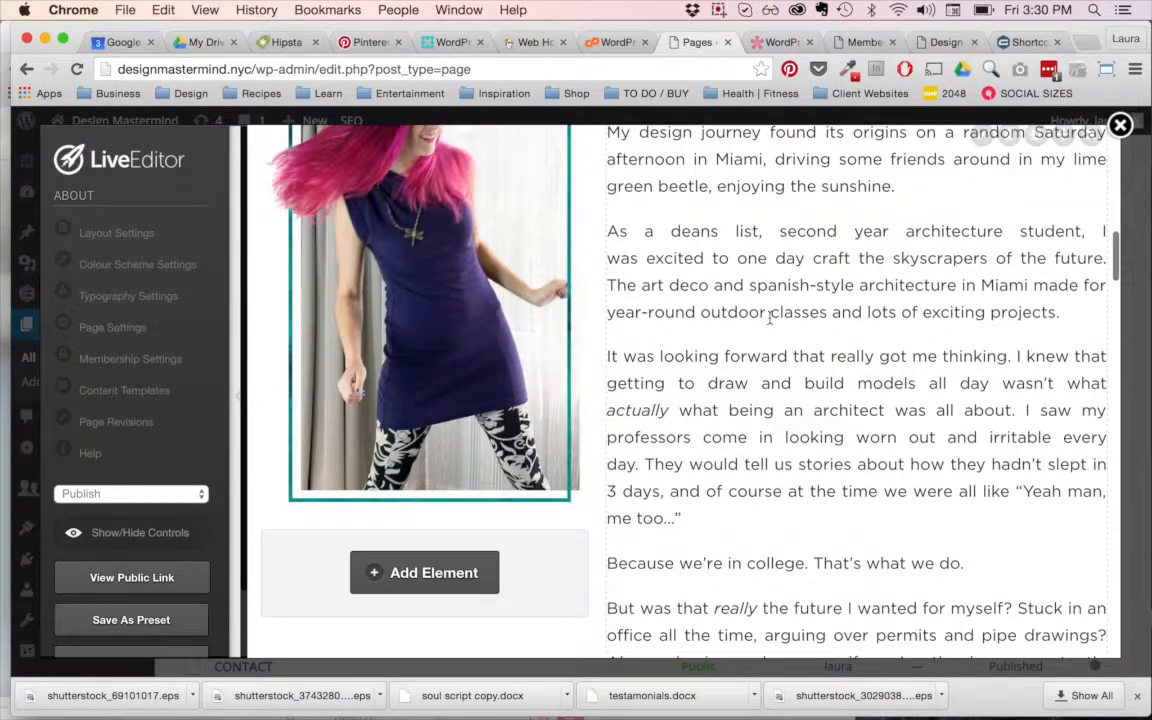
pyautogui.scroll(-6, 769, 319)
pyautogui.scroll(17, 770, 322)
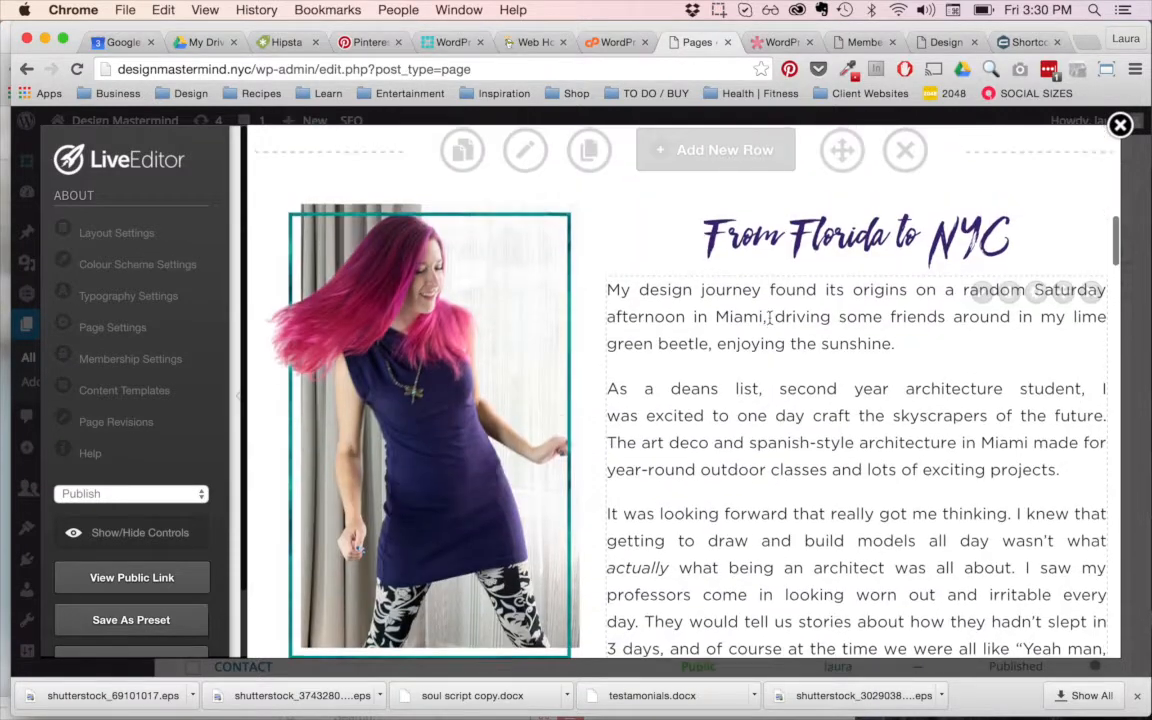
pyautogui.scroll(9, 770, 322)
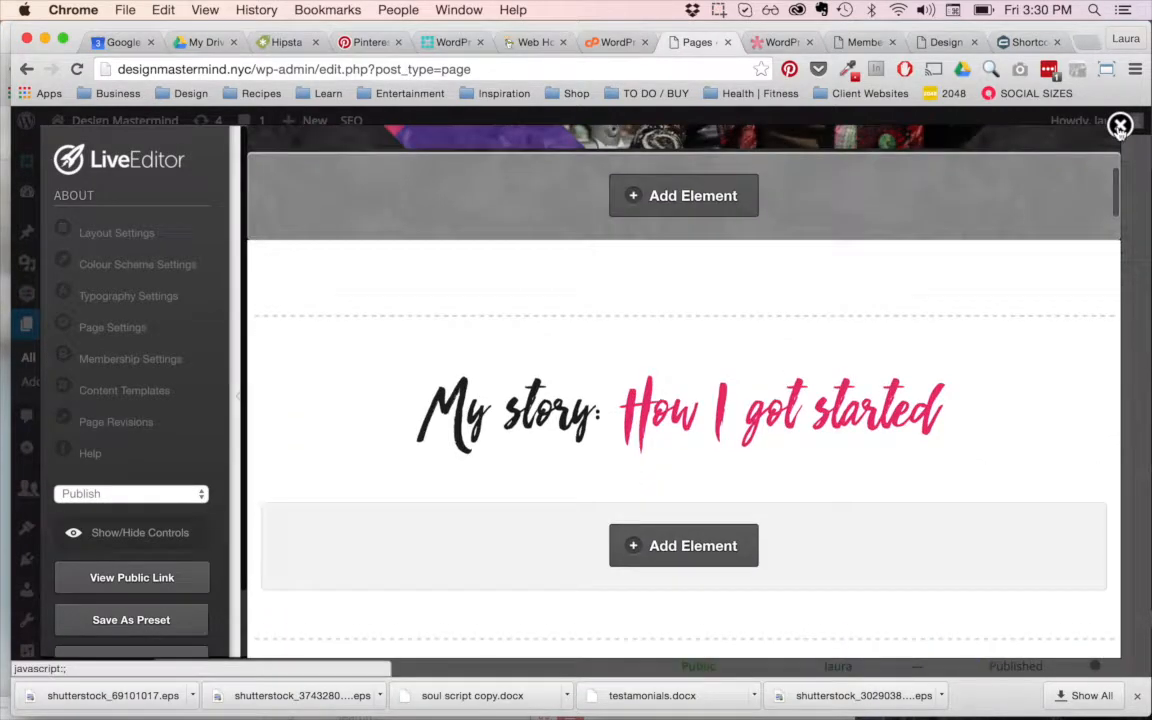
pyautogui.click(1120, 125)
pyautogui.click(732, 270)
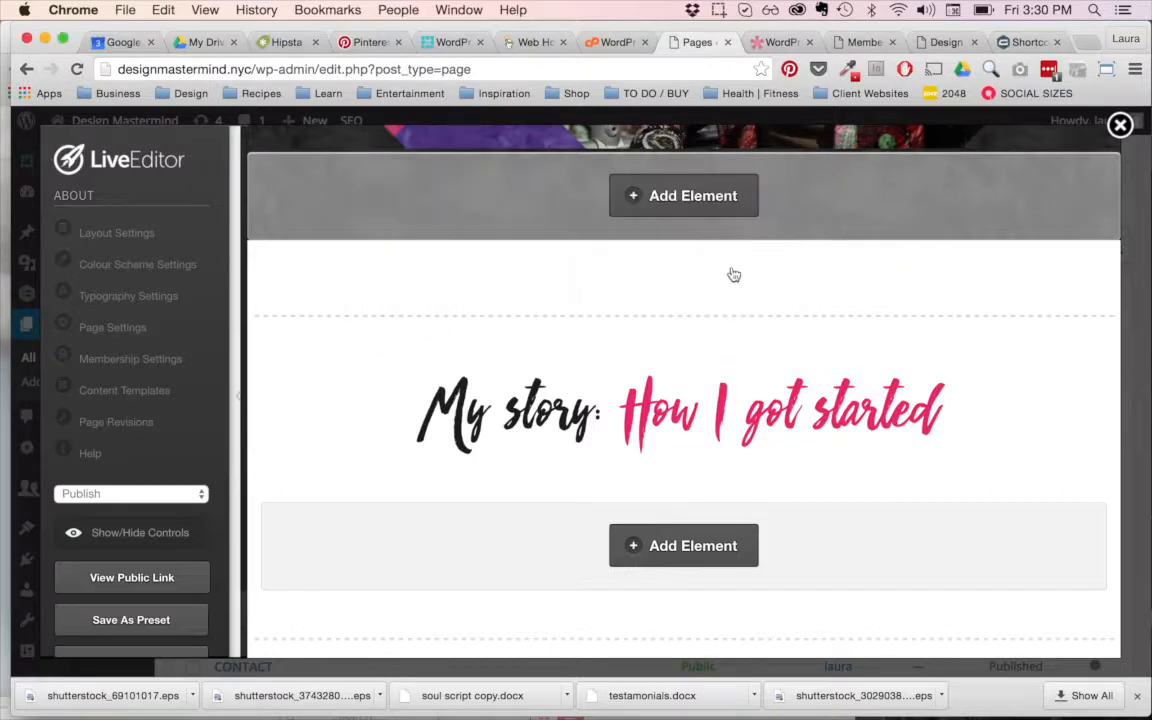
# Step: Look through the Pages list from 01 Success Team down to its page navigation
pyautogui.moveTo(474, 383)
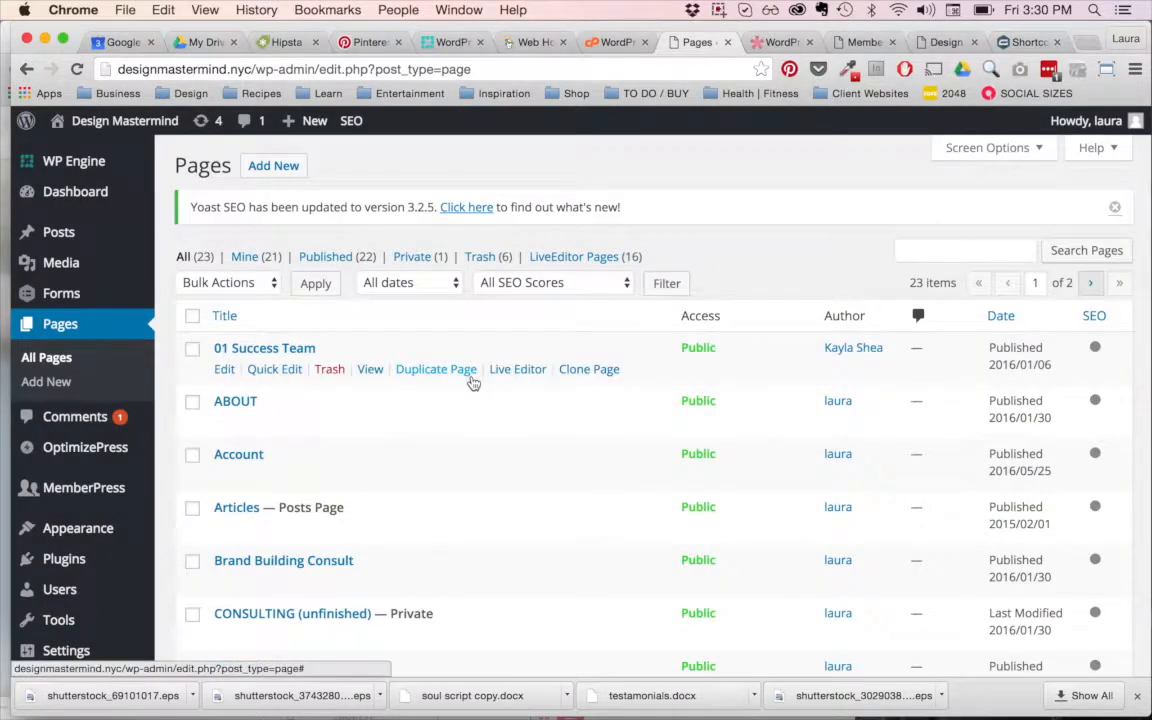
pyautogui.scroll(-5, 471, 381)
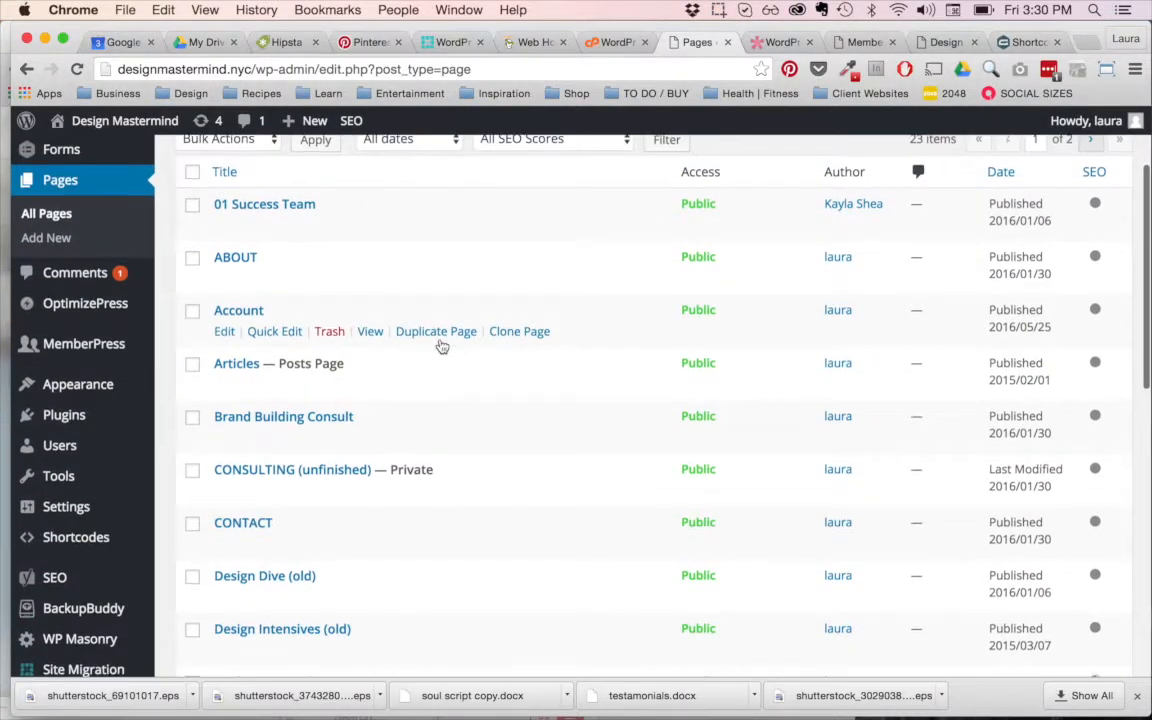
pyautogui.scroll(3, 415, 340)
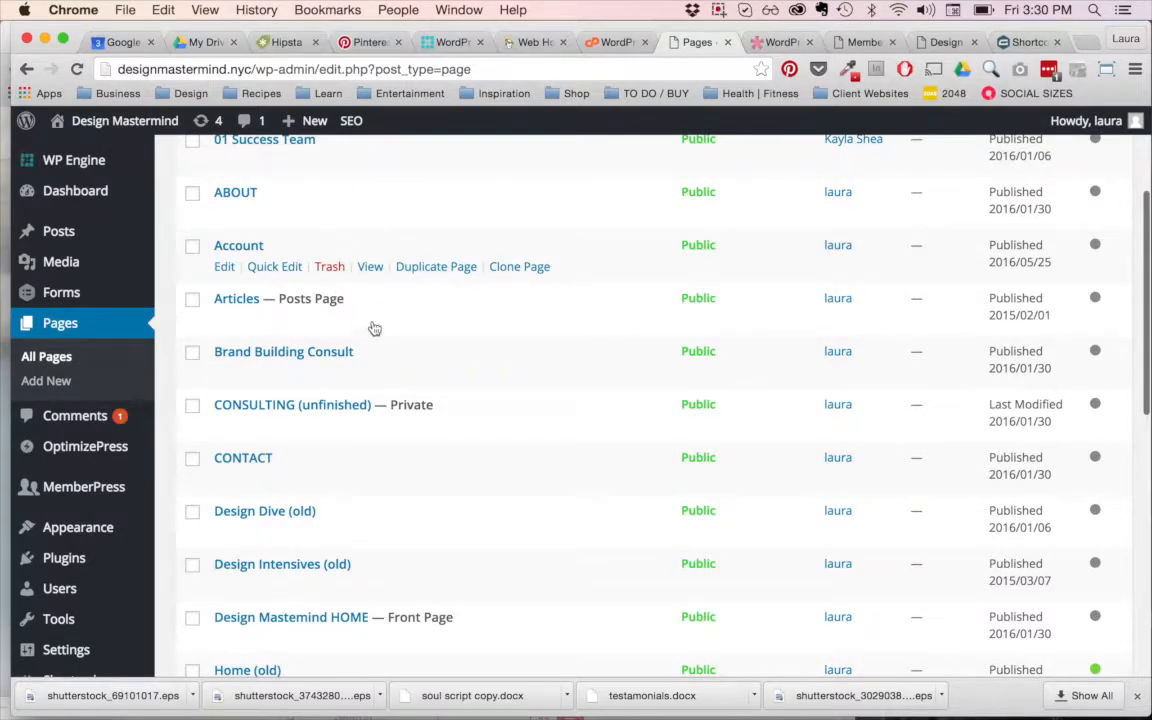
pyautogui.scroll(-5, 373, 327)
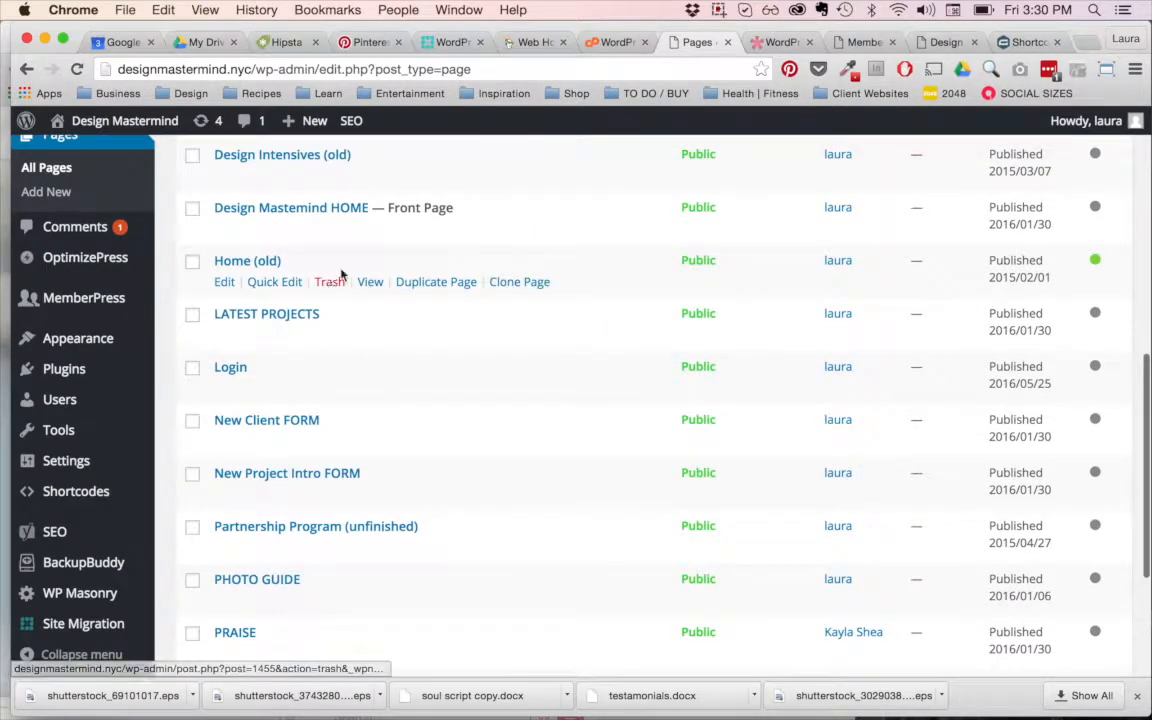
pyautogui.scroll(-2, 392, 625)
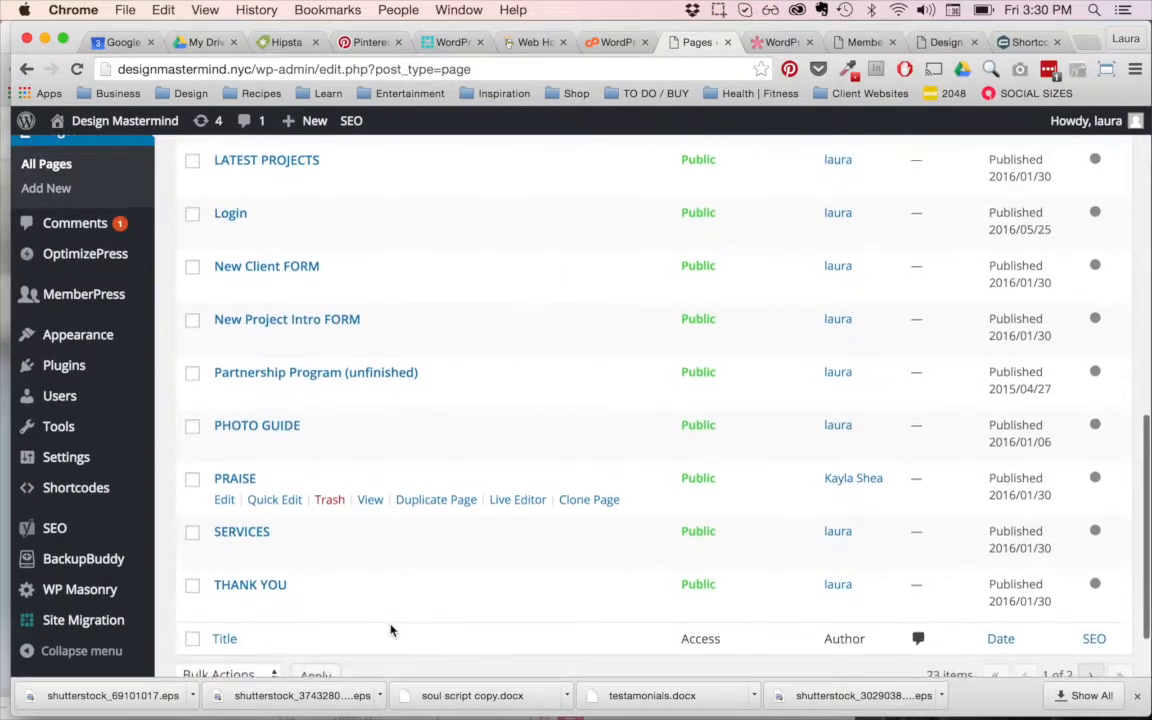
pyautogui.scroll(-2, 402, 545)
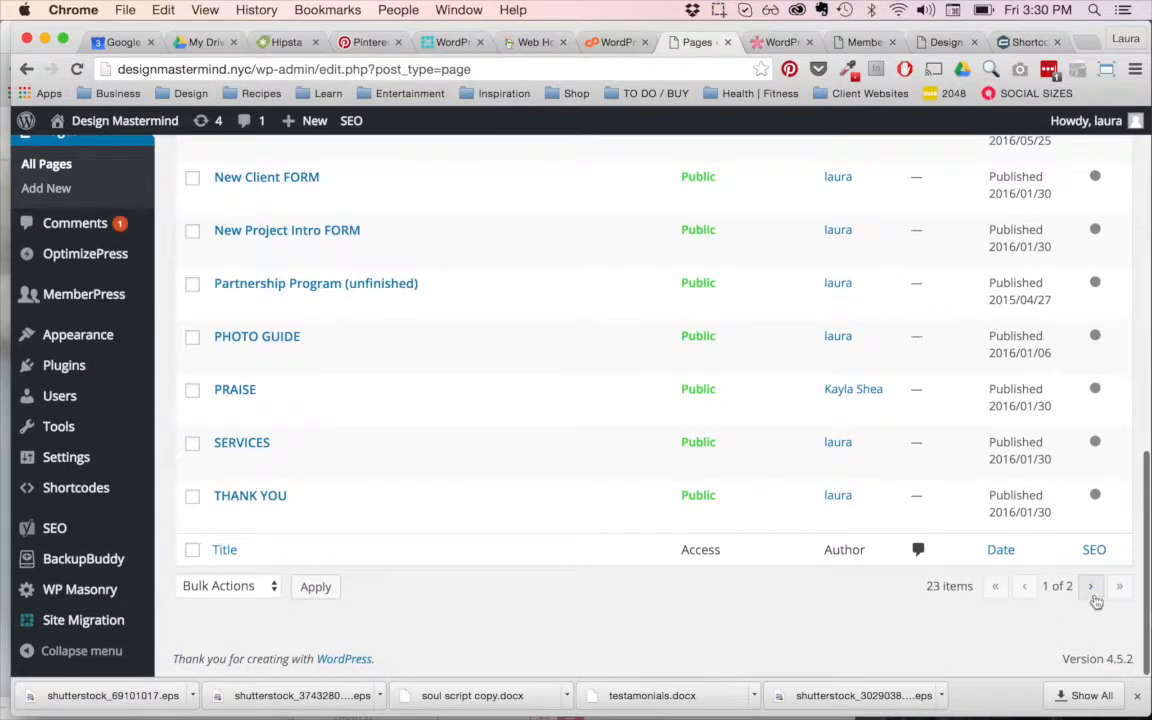
# Step: View the second page of the Pages list and return to the first page
pyautogui.click(1091, 588)
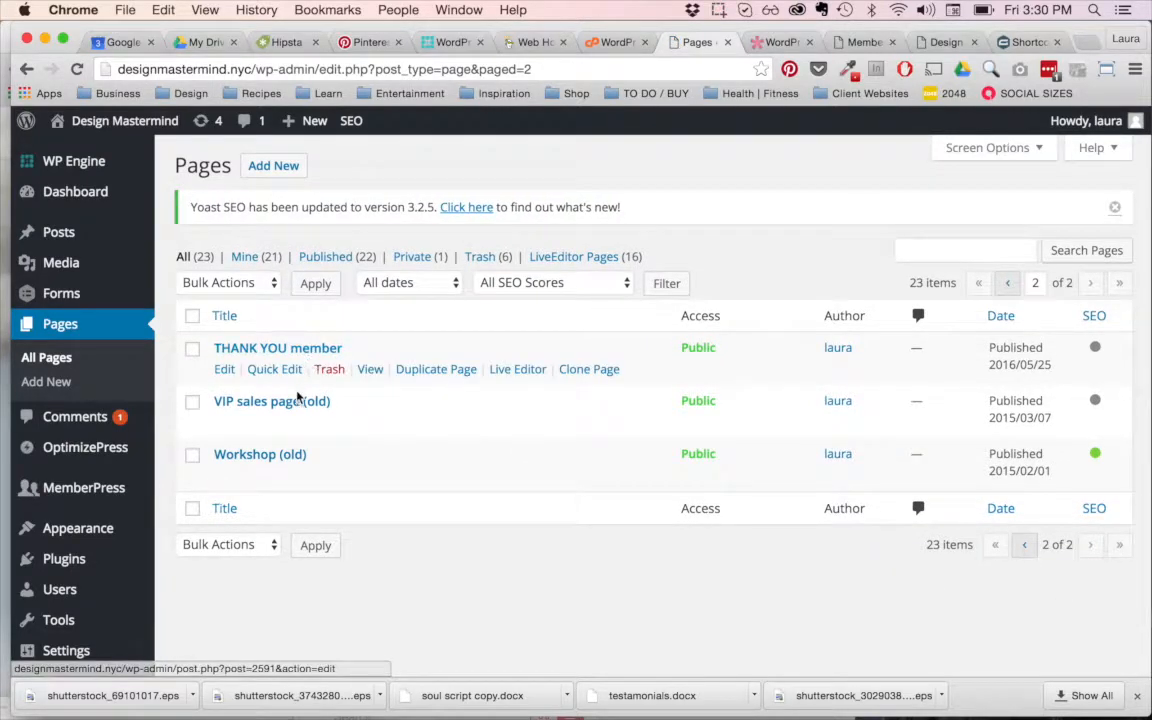
pyautogui.click(1024, 545)
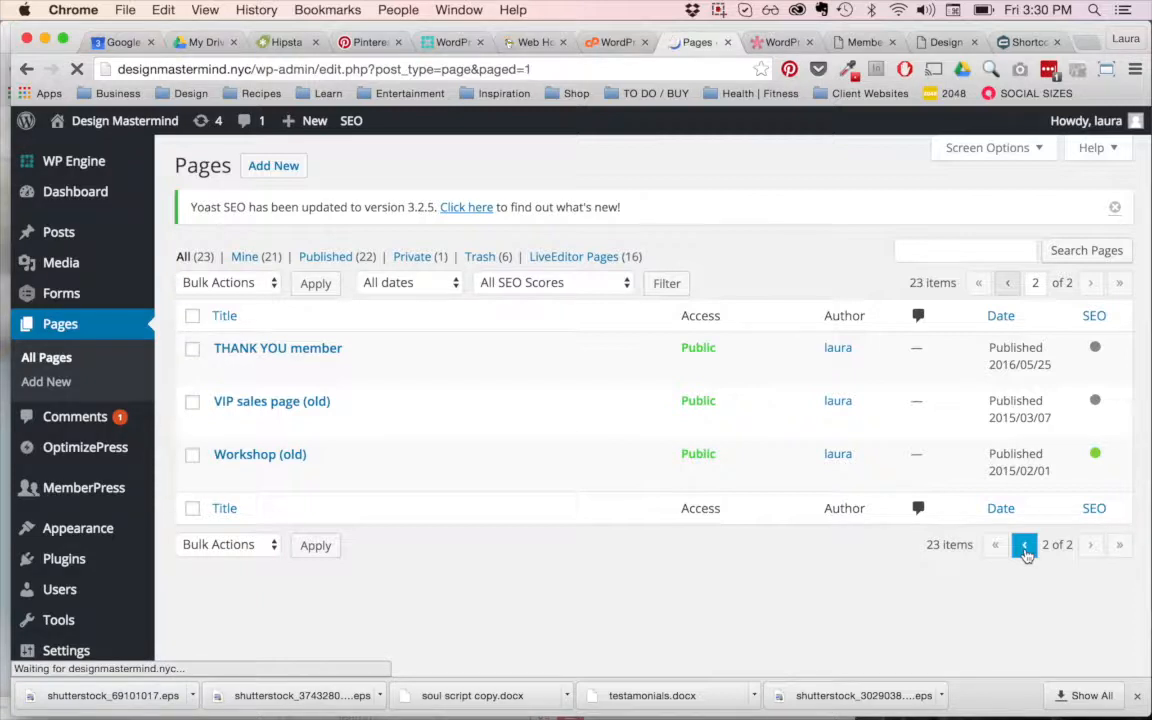
pyautogui.moveTo(44, 234)
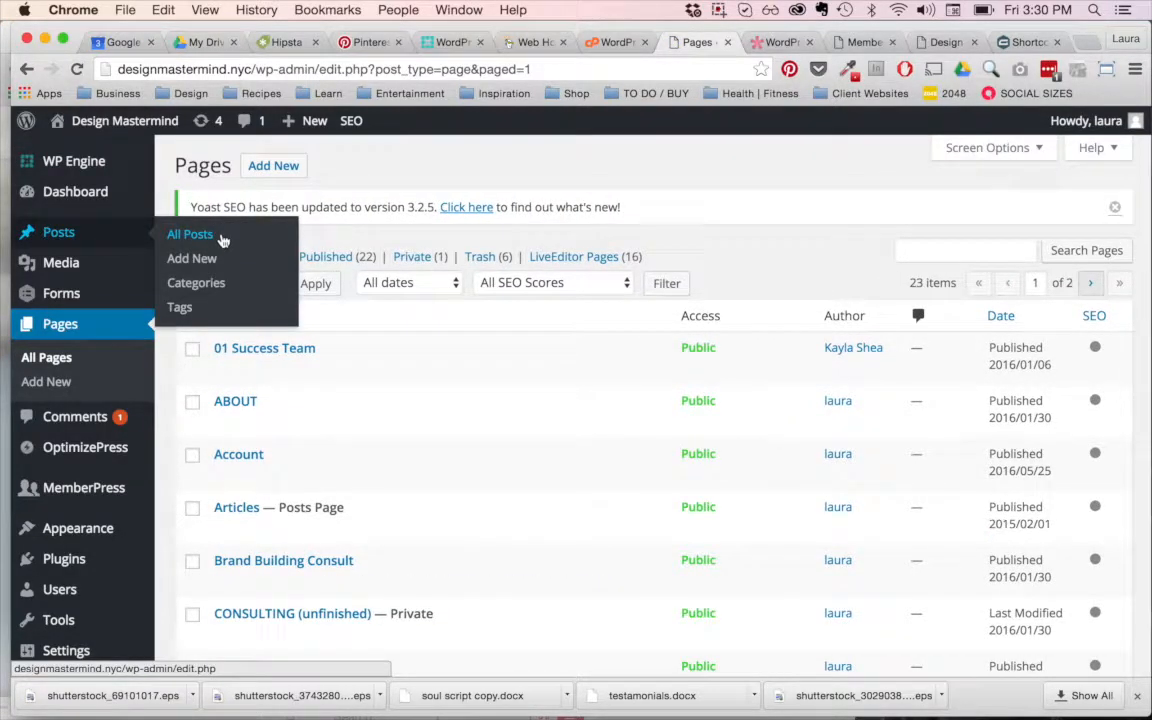
pyautogui.scroll(-2, 74, 357)
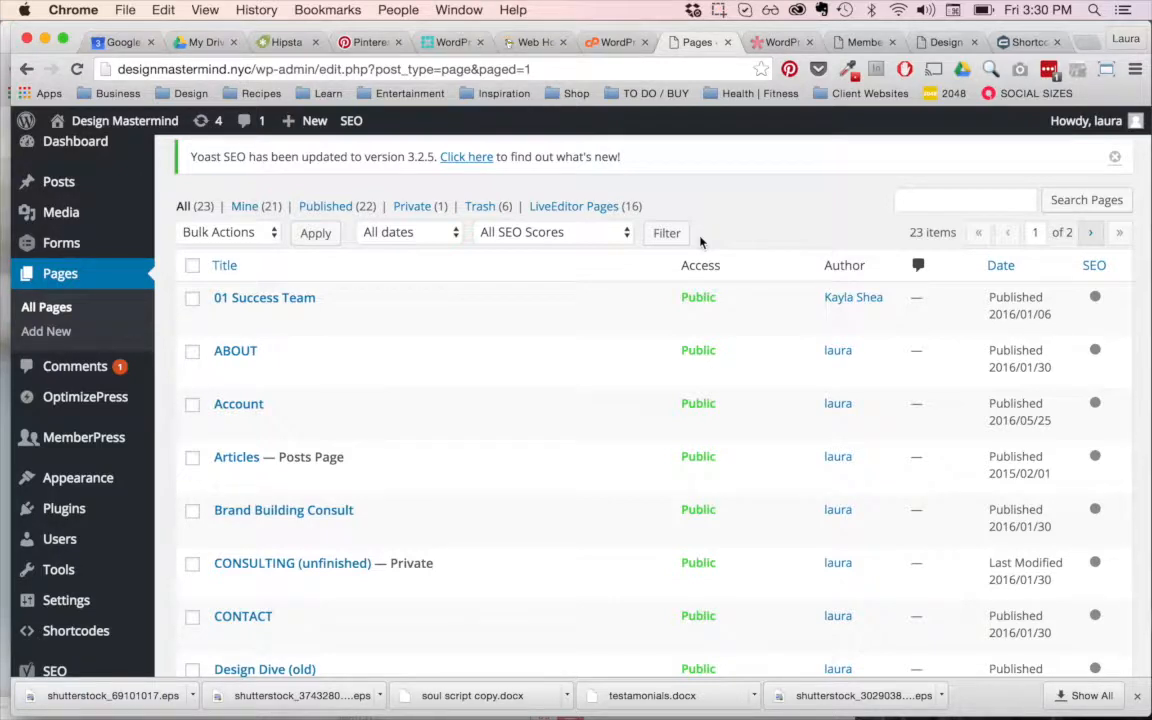
pyautogui.moveTo(270, 335)
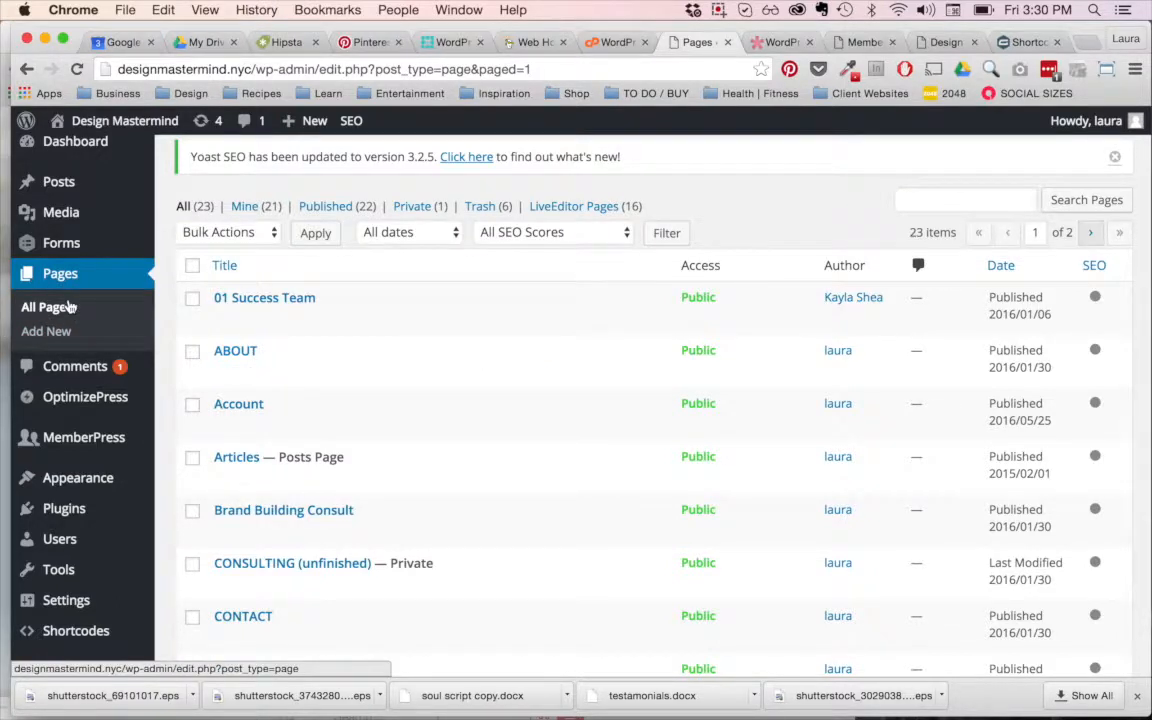
# Step: Open the site's installed themes and go on to the Add Themes catalogue
pyautogui.moveTo(99, 405)
pyautogui.moveTo(87, 453)
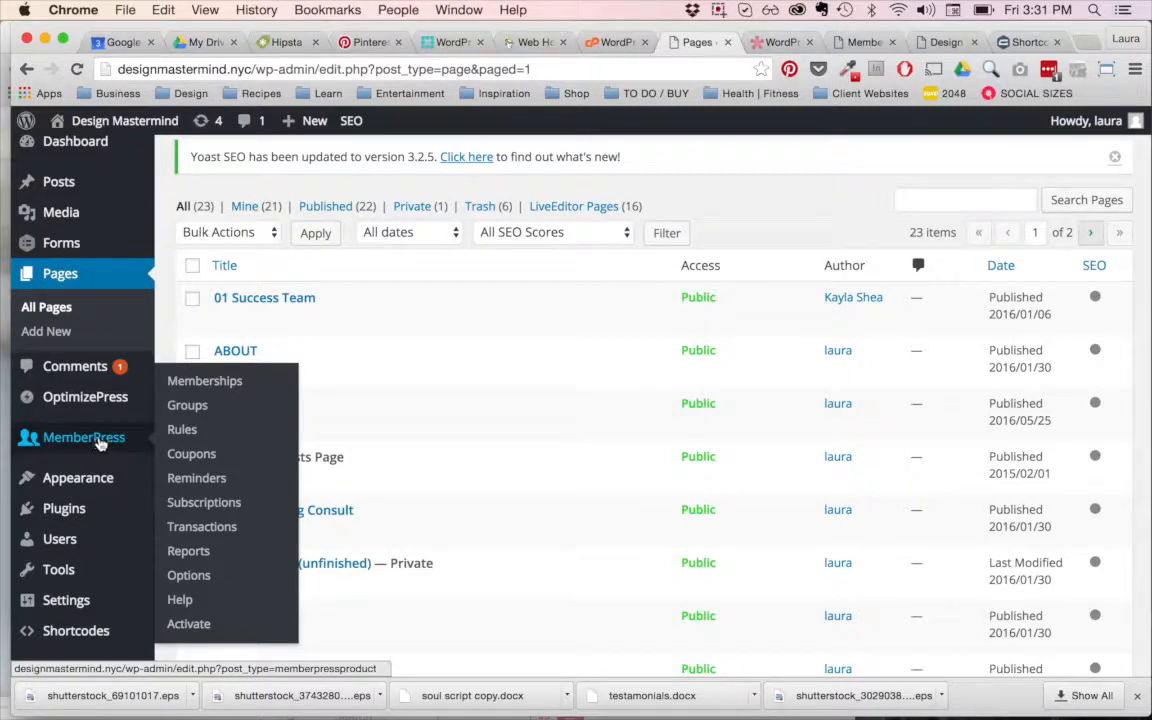
pyautogui.scroll(-2, 95, 425)
pyautogui.moveTo(85, 403)
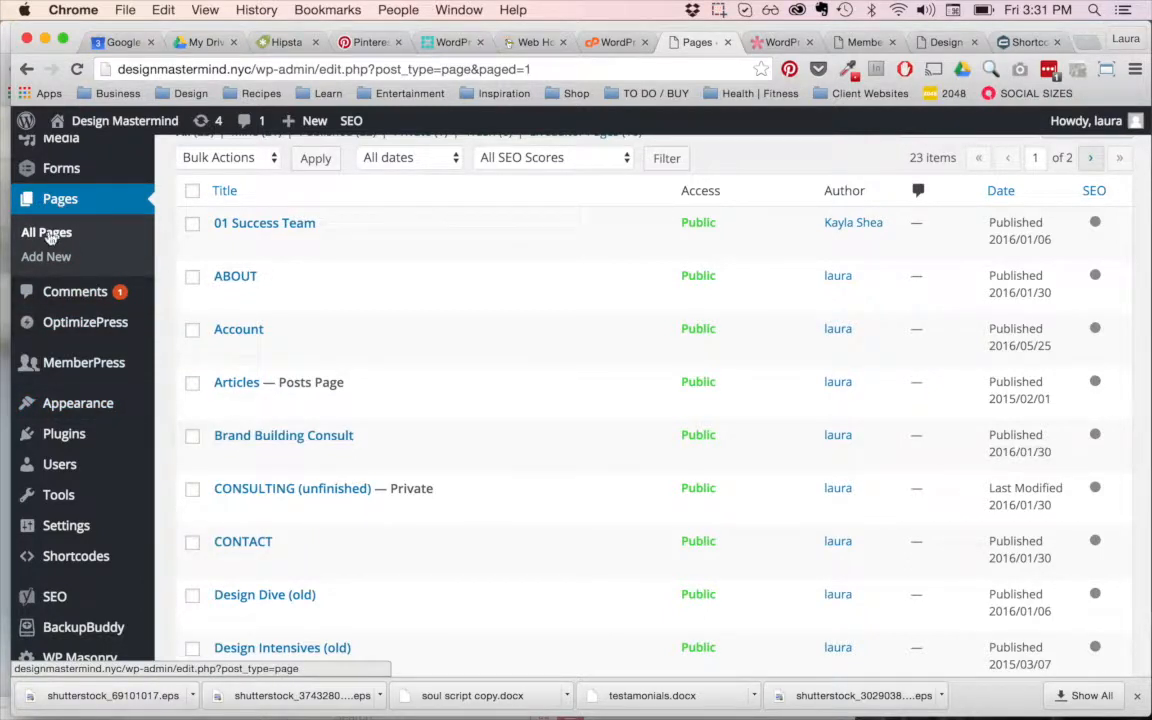
pyautogui.moveTo(77, 472)
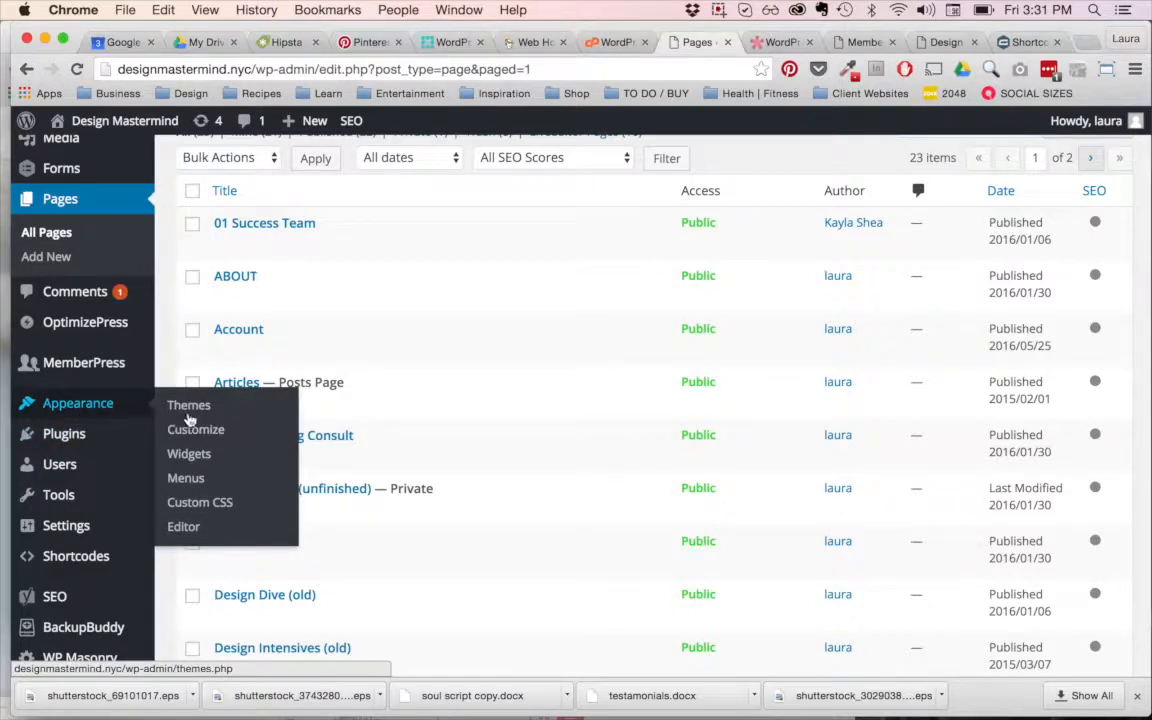
pyautogui.click(203, 414)
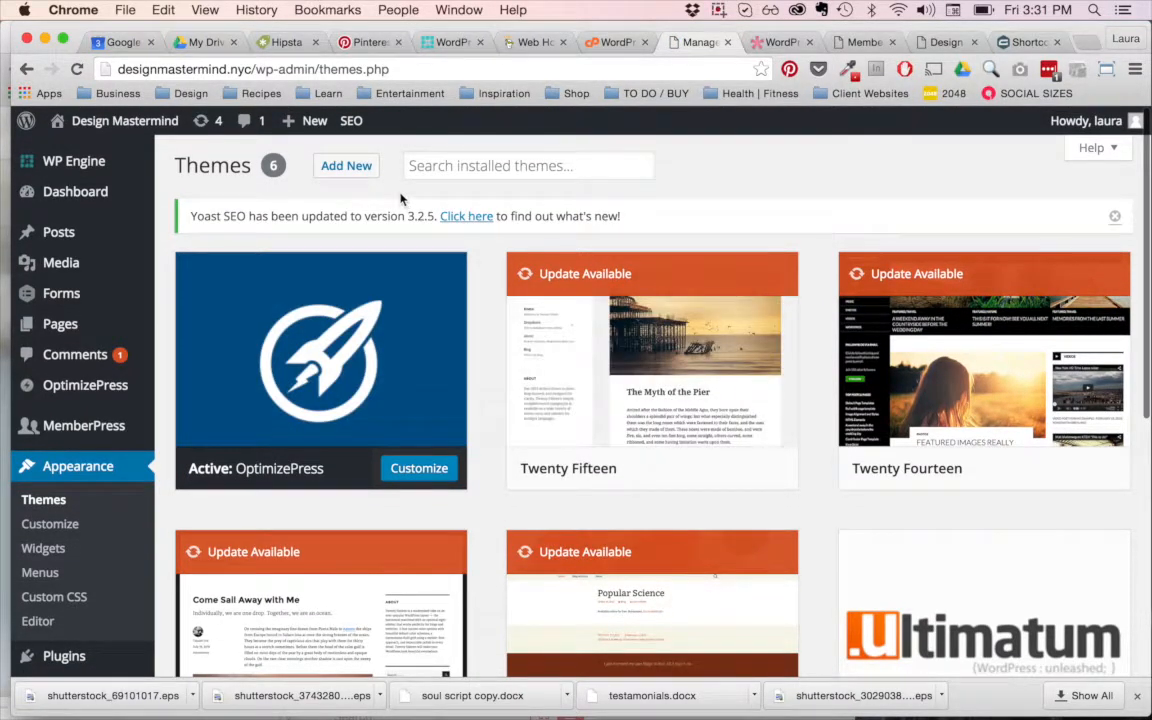
pyautogui.click(350, 166)
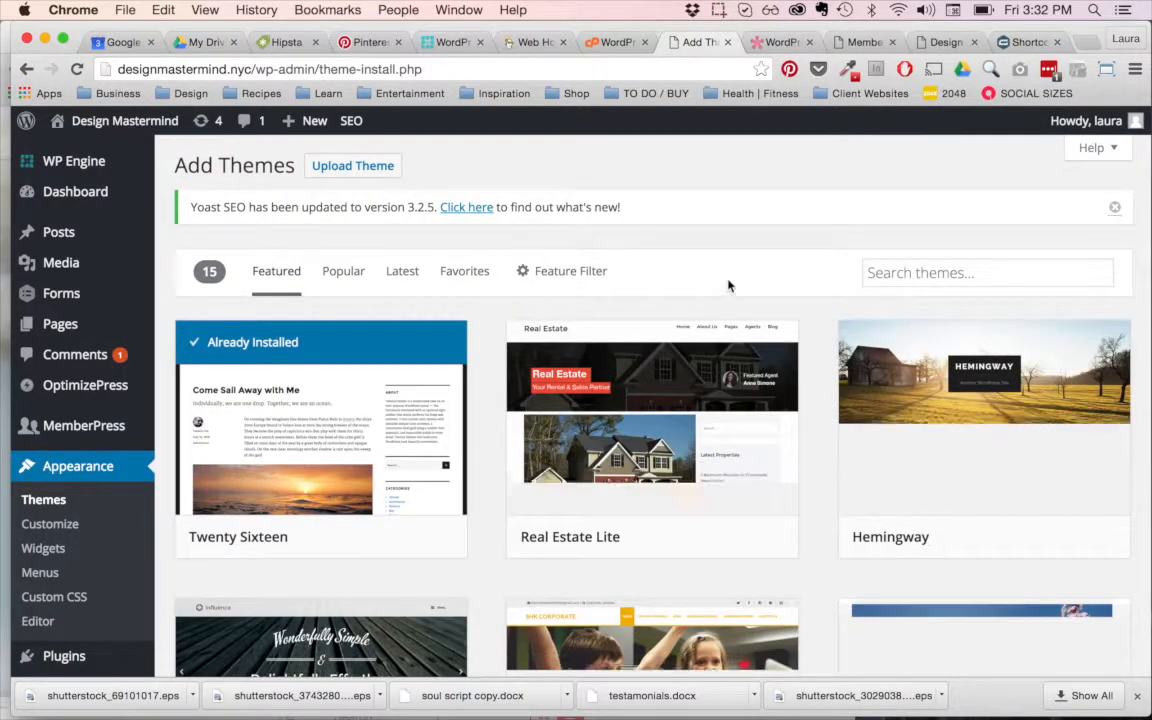
# Step: Browse the Featured themes in the Add Themes catalogue from Twenty Sixteen down to the last row and back
pyautogui.scroll(-5, 684, 447)
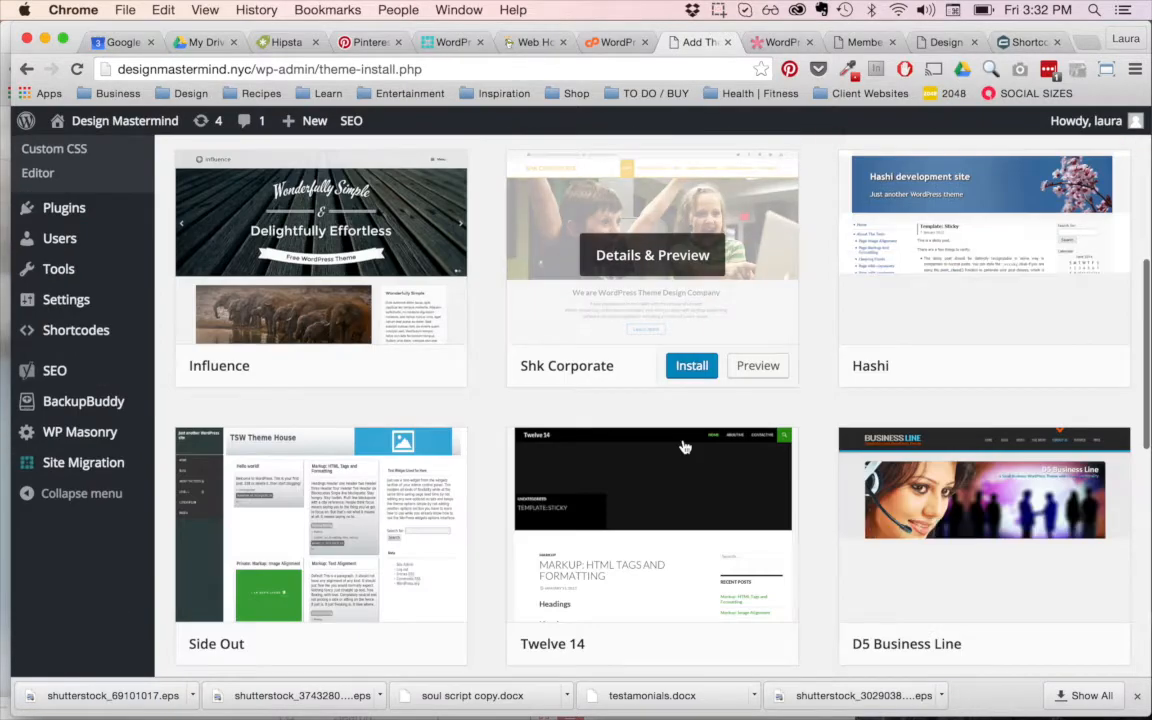
pyautogui.scroll(-6, 684, 447)
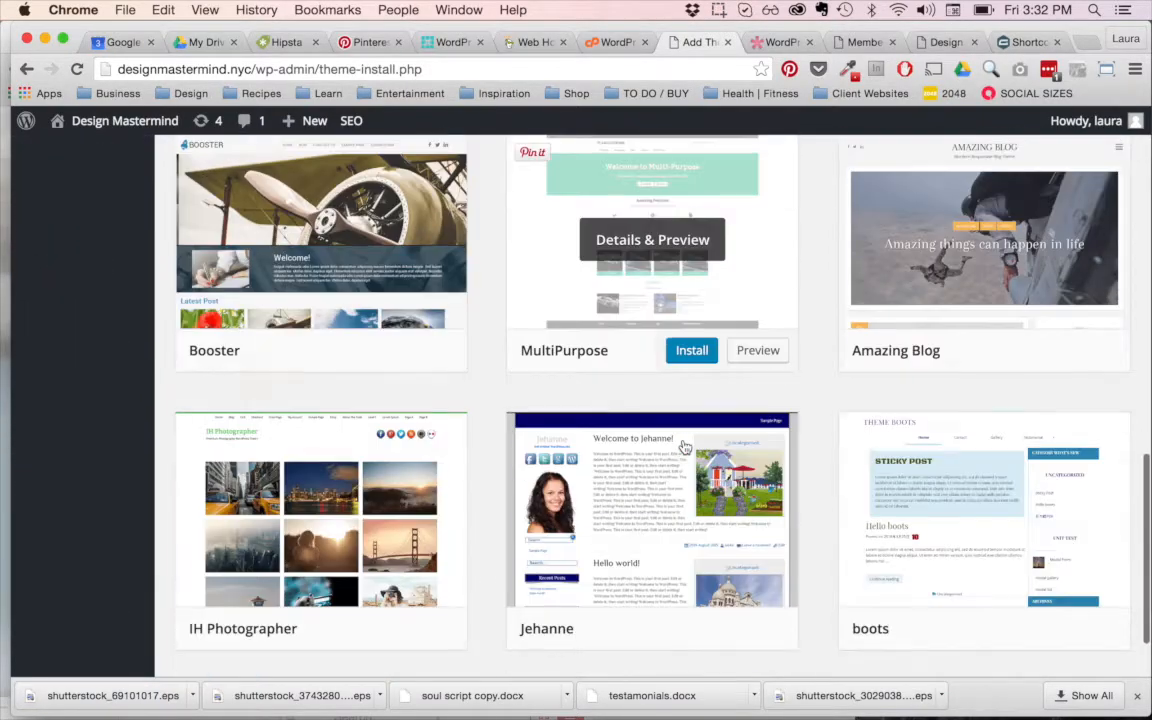
pyautogui.scroll(-2, 684, 447)
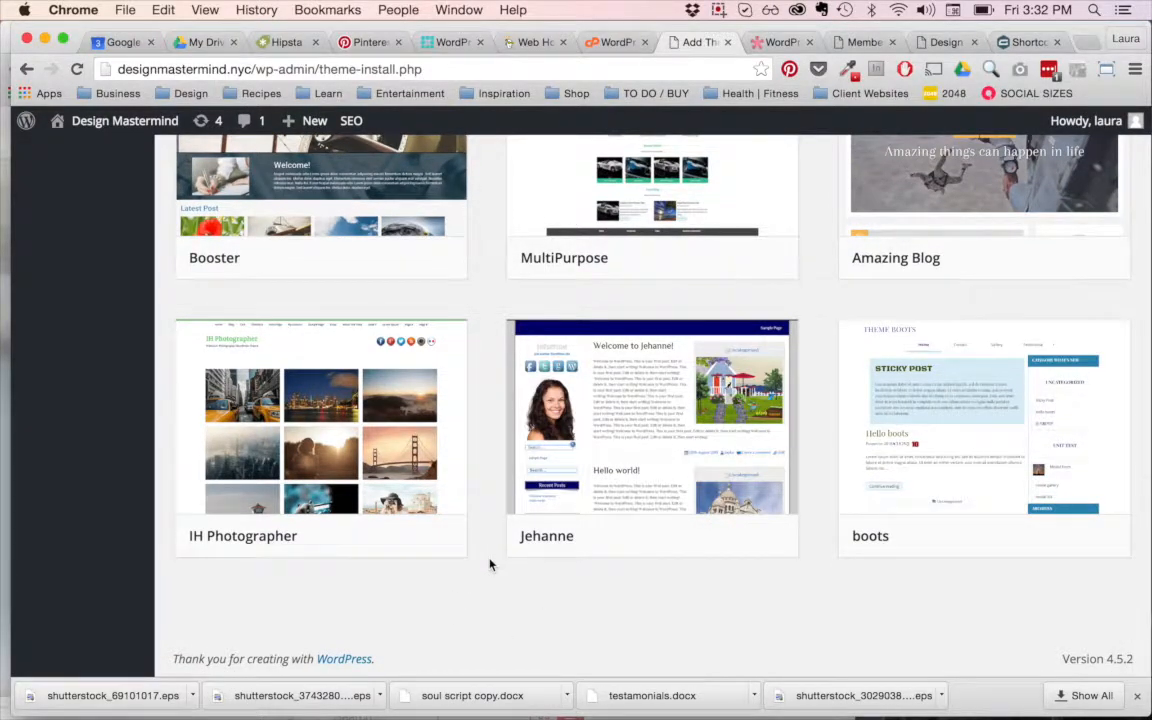
pyautogui.scroll(10, 489, 565)
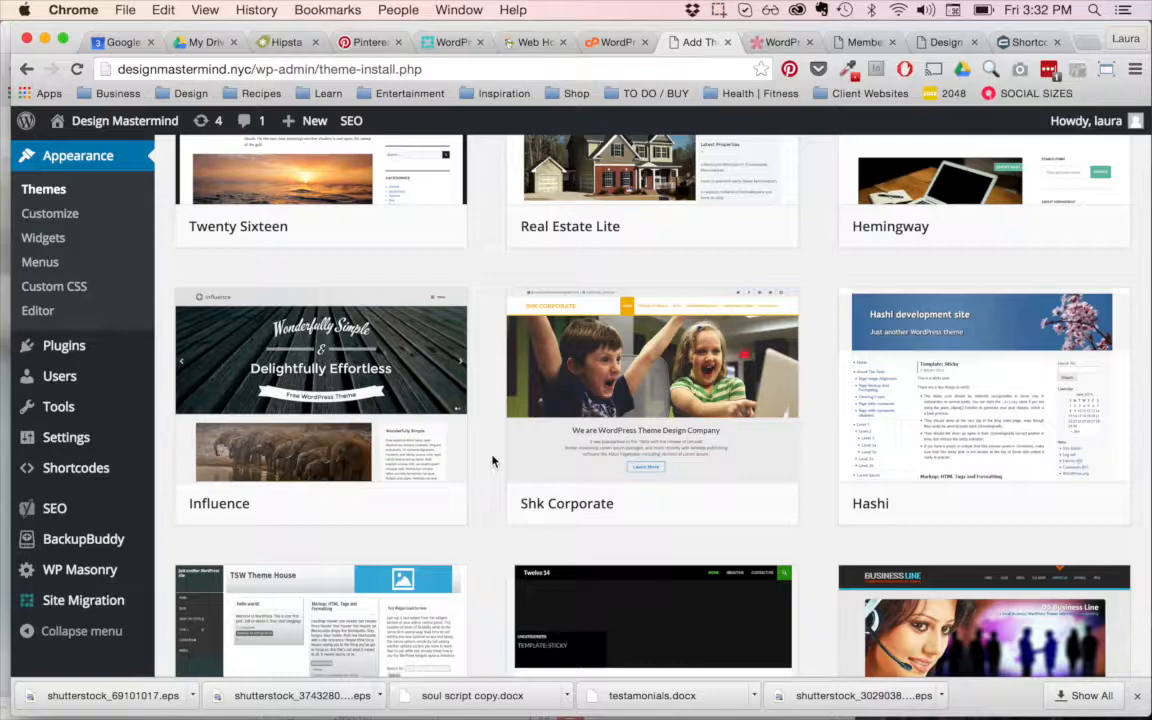
pyautogui.scroll(3, 492, 461)
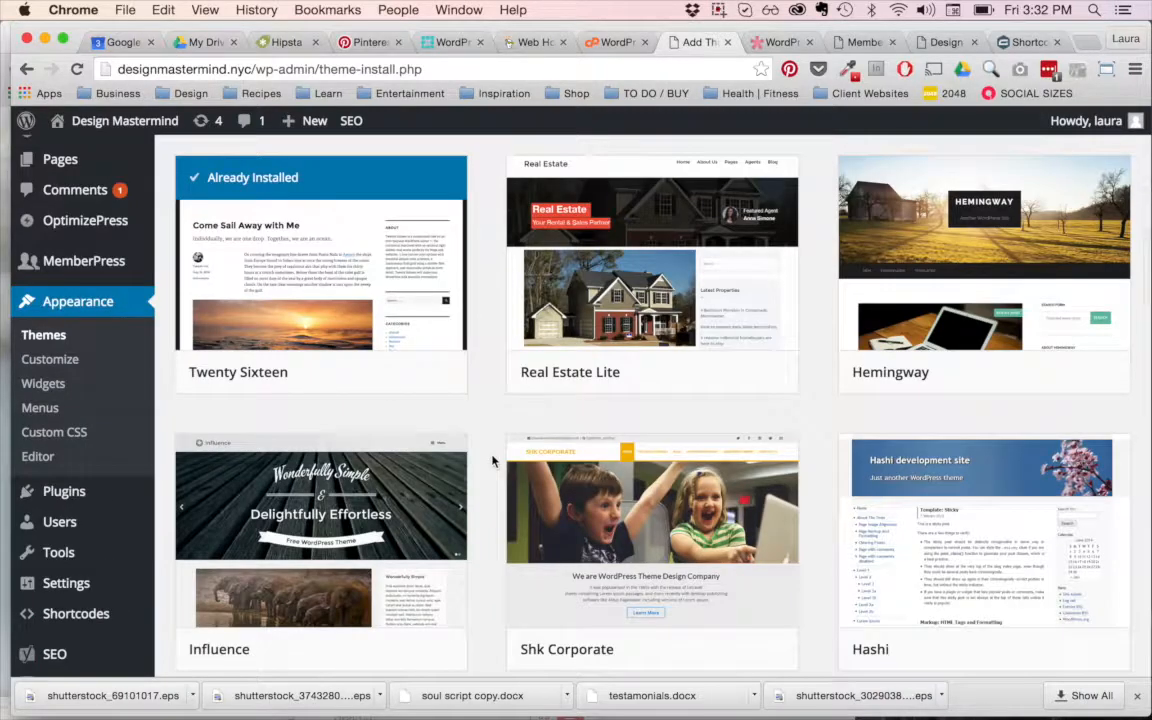
pyautogui.scroll(3, 492, 461)
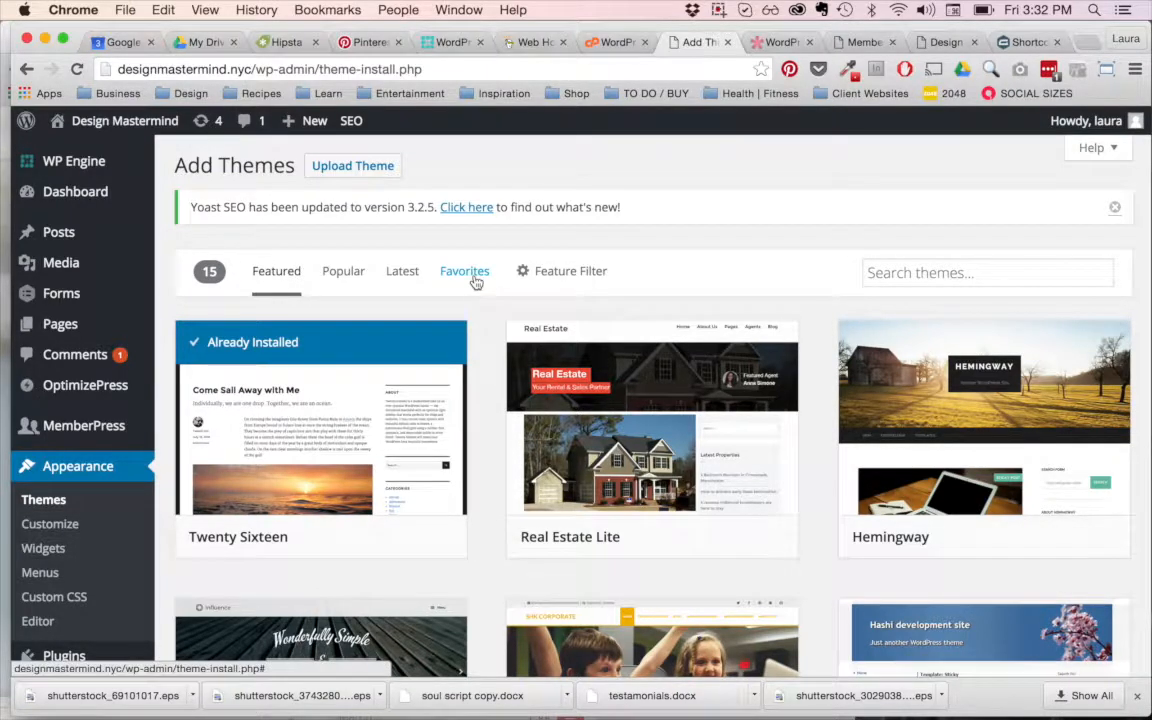
pyautogui.moveTo(688, 470)
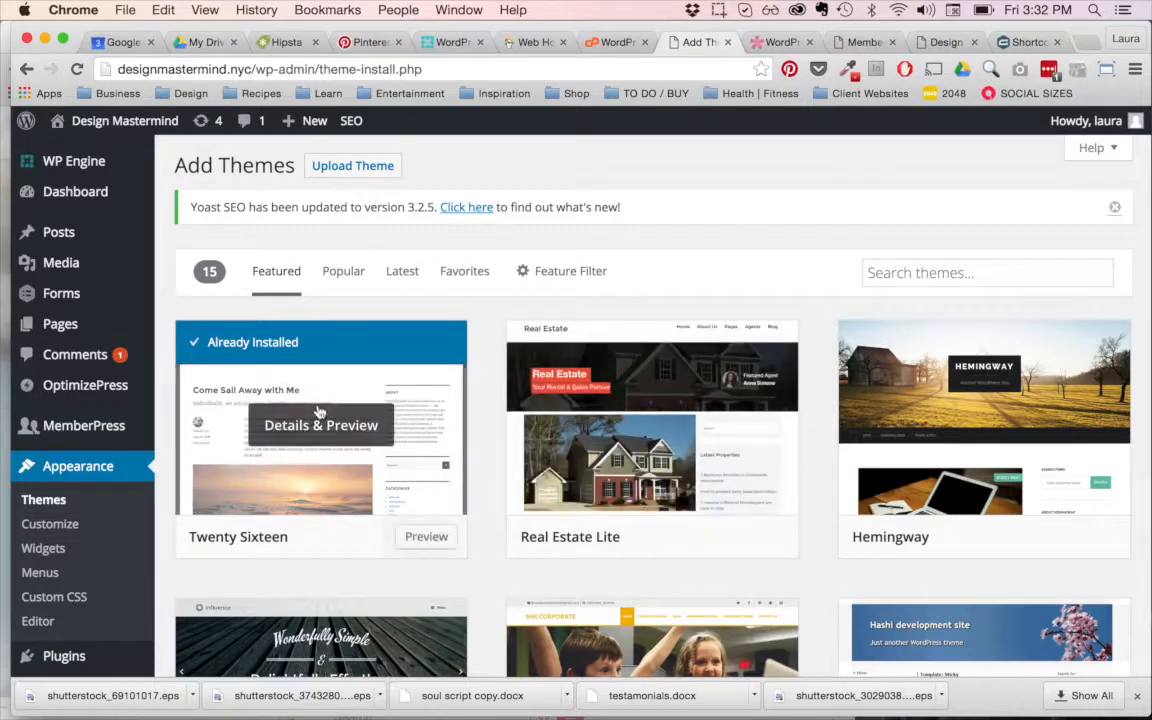
pyautogui.scroll(-2, 292, 388)
pyautogui.scroll(2, 322, 385)
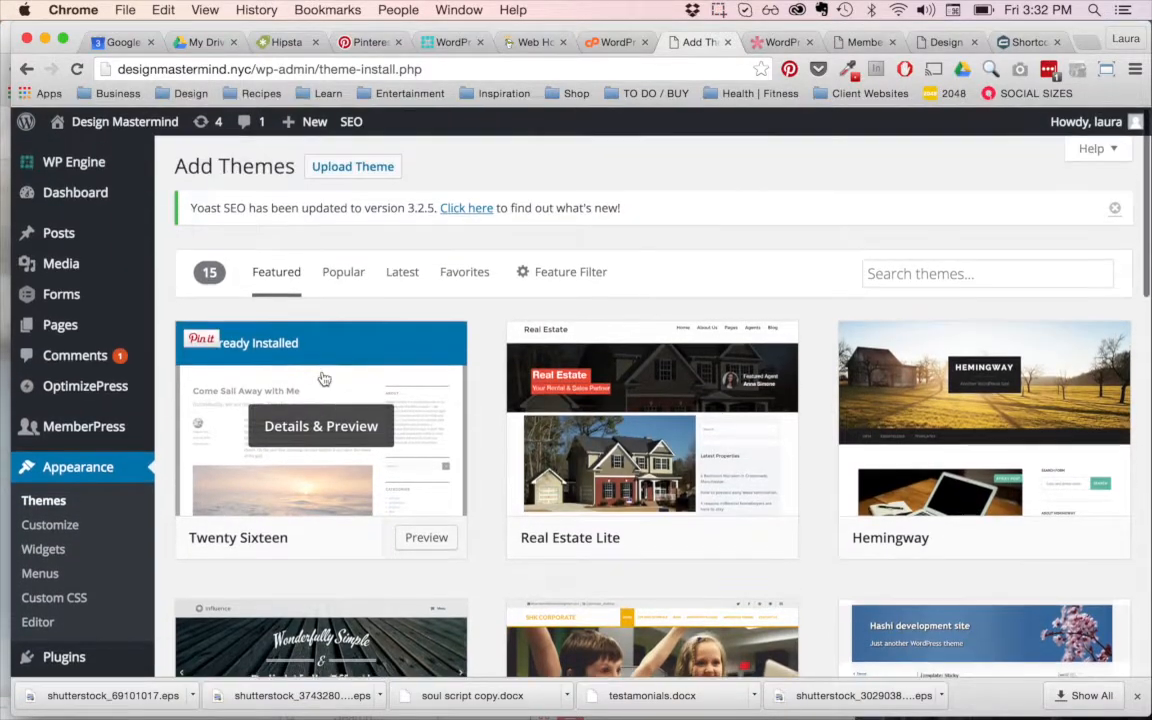
# Step: Look at the Elegant Themes gallery in its open browser tab, and return to Add Themes
pyautogui.click(778, 44)
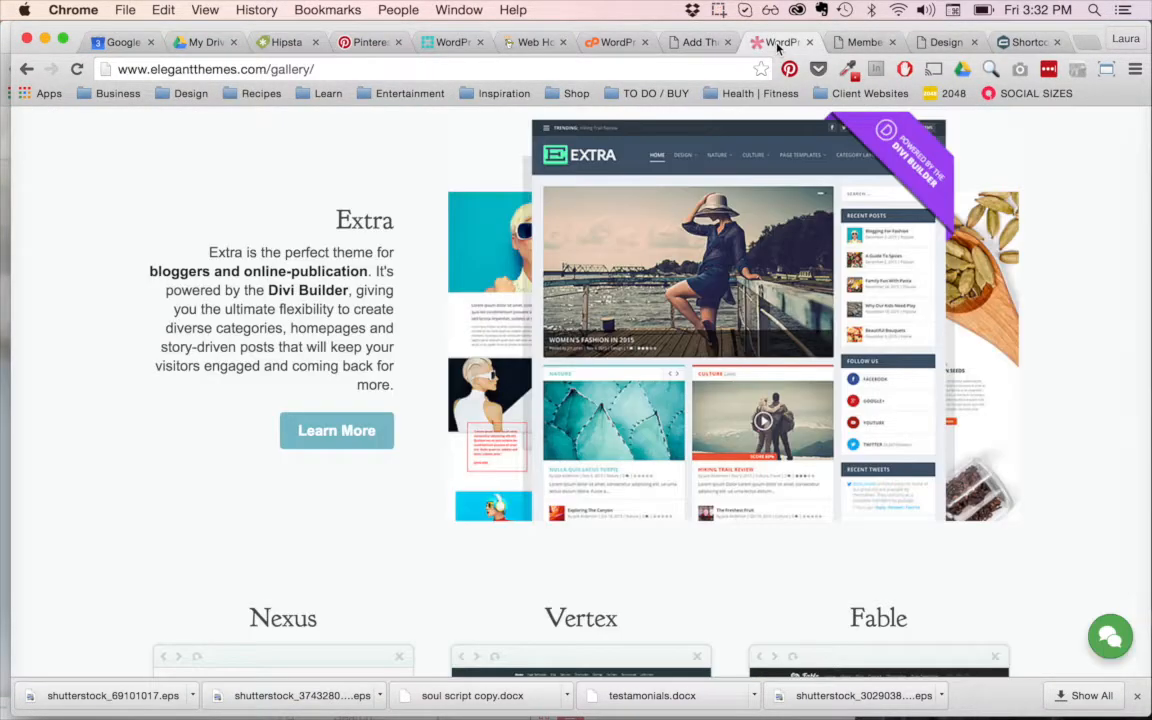
pyautogui.click(697, 44)
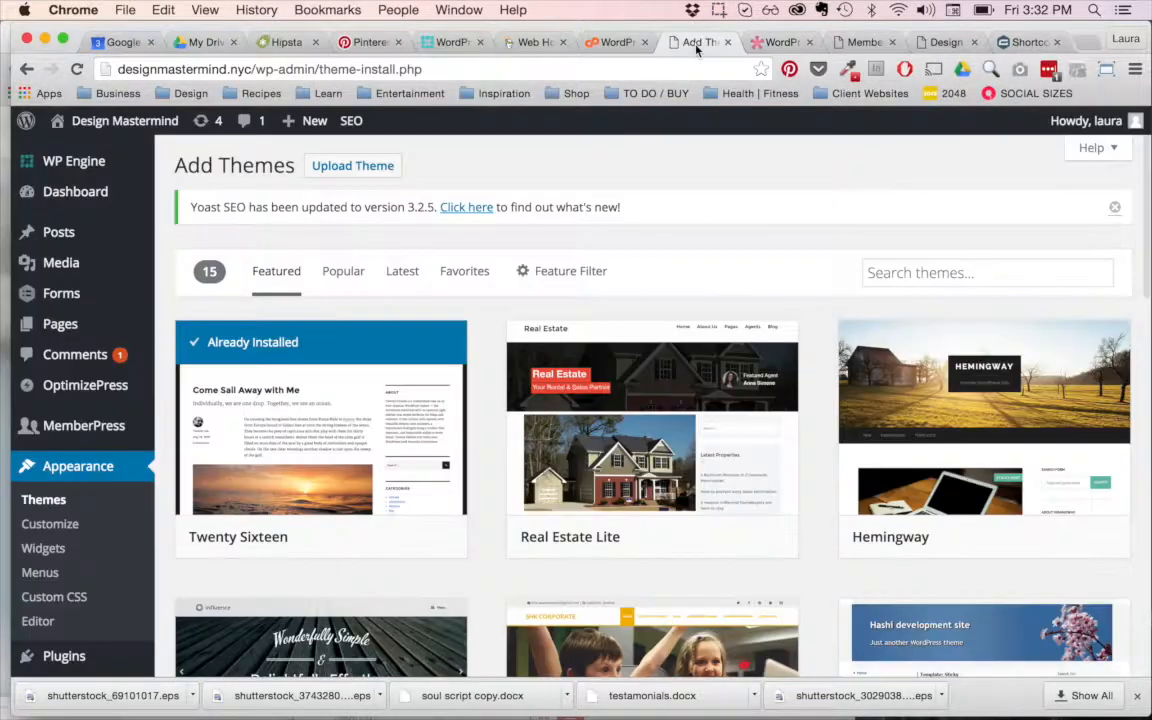
# Step: Open the theme zip upload form, look through the PLUGINS folder for theme files, and cancel the file selection
pyautogui.click(329, 171)
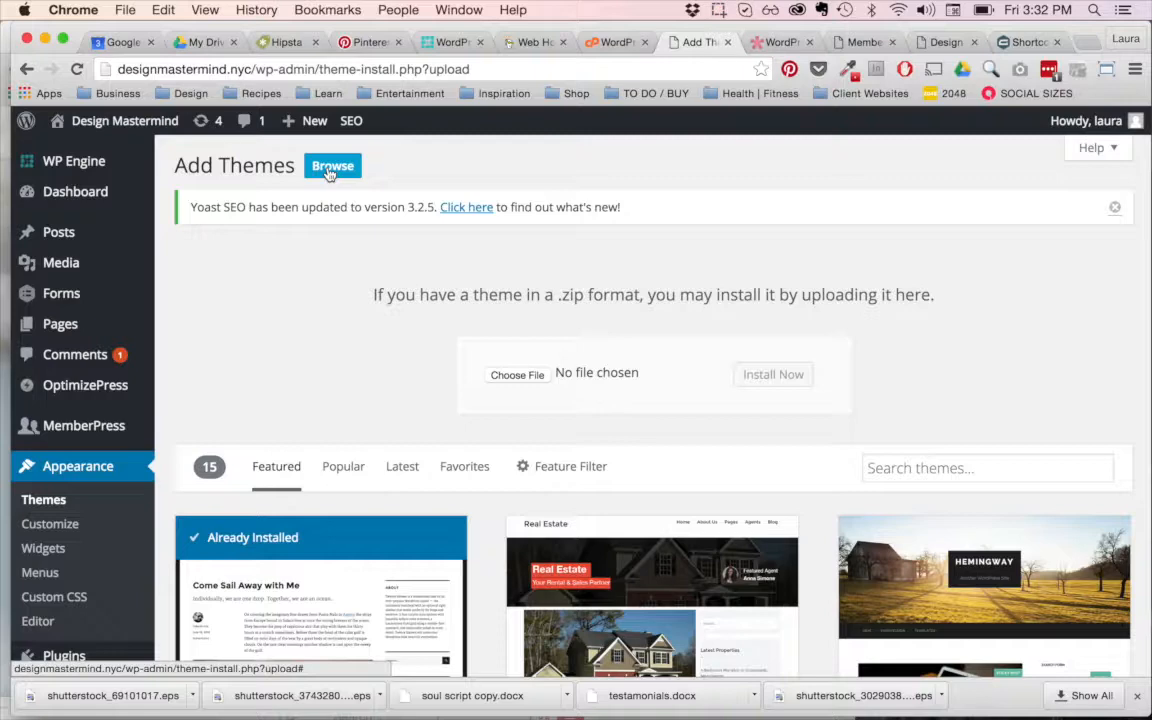
pyautogui.click(512, 376)
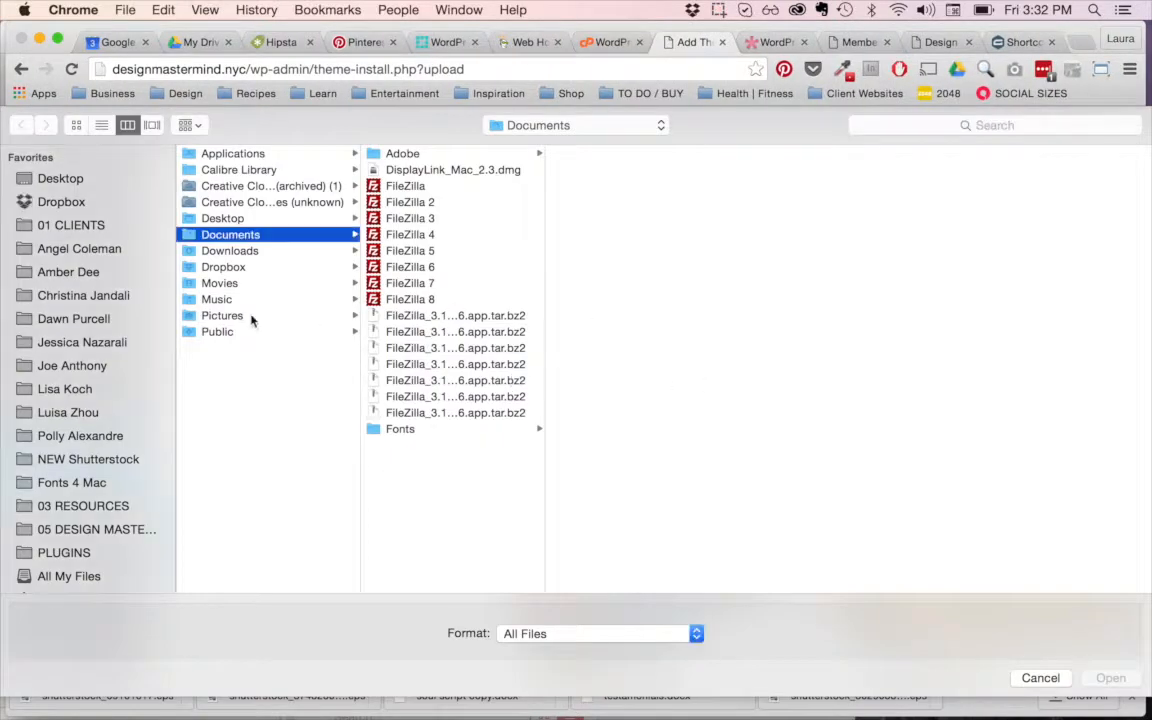
pyautogui.click(70, 225)
pyautogui.click(78, 556)
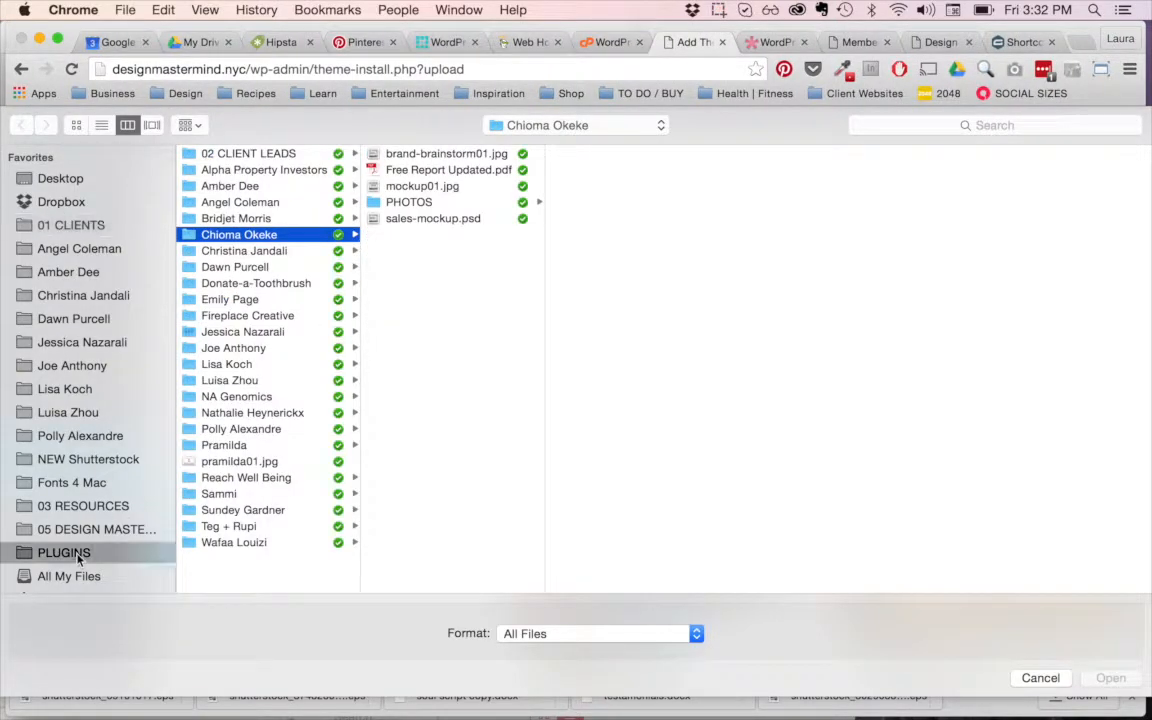
pyautogui.click(1040, 678)
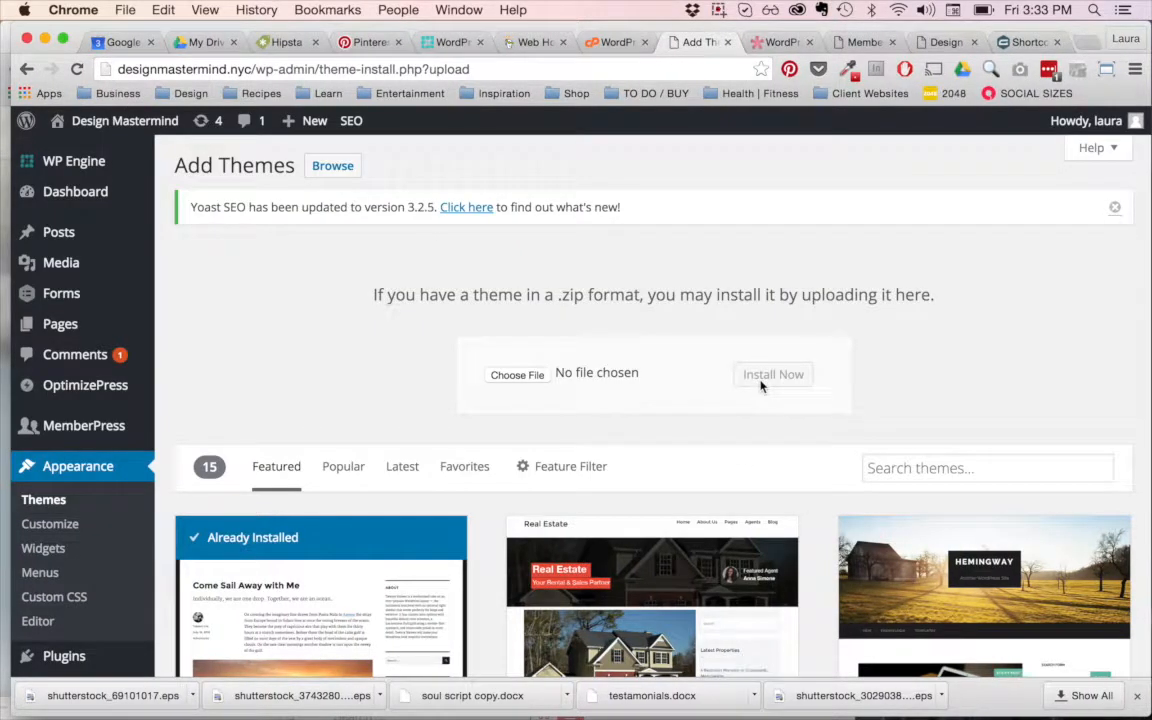
# Step: Leave the theme upload page and return to the list of installed themes
pyautogui.scroll(-5, 668, 360)
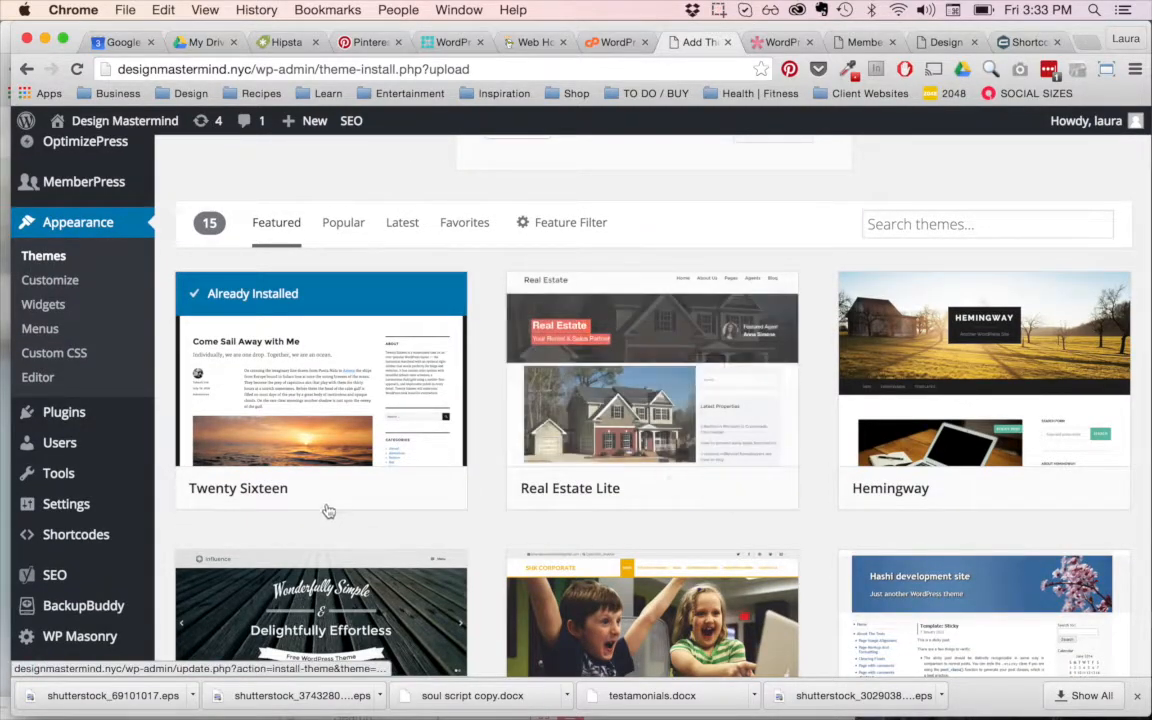
pyautogui.scroll(3, 320, 435)
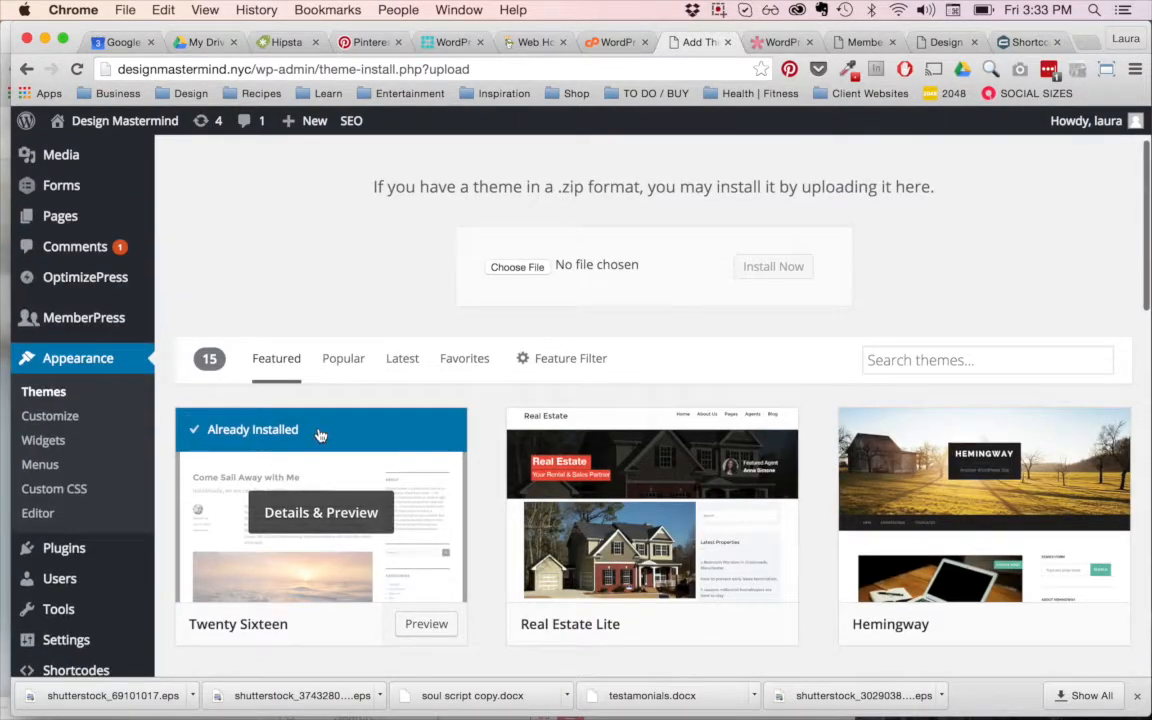
pyautogui.scroll(-3, 320, 435)
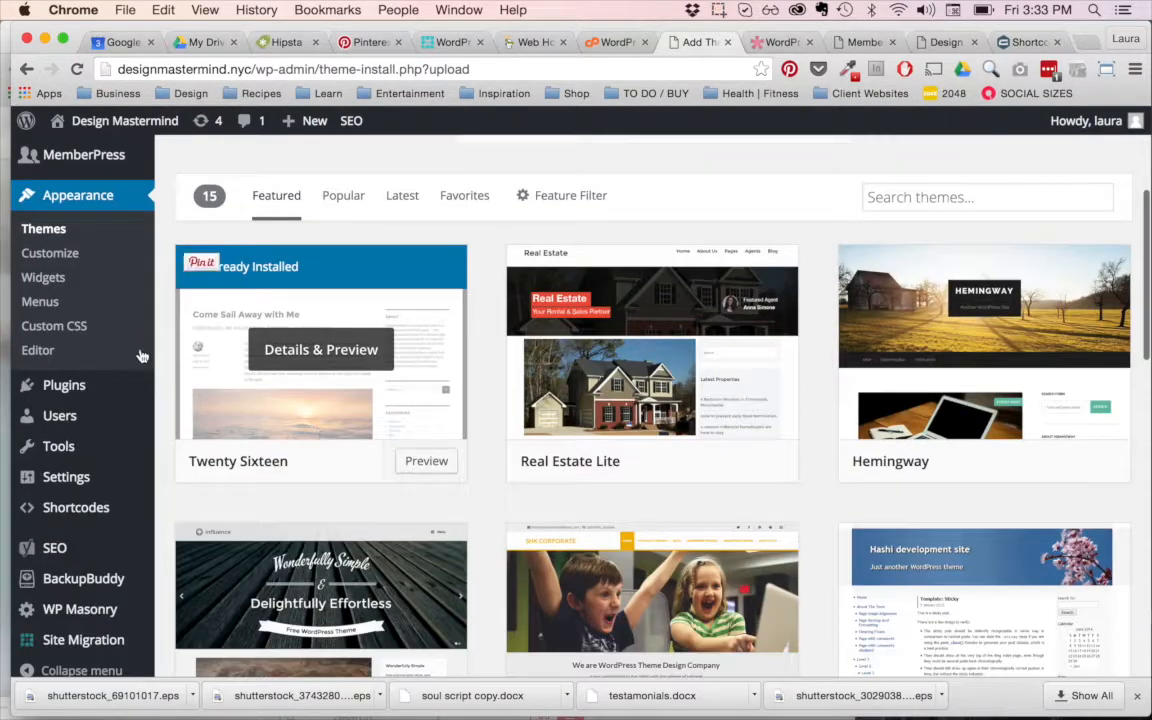
pyautogui.click(45, 231)
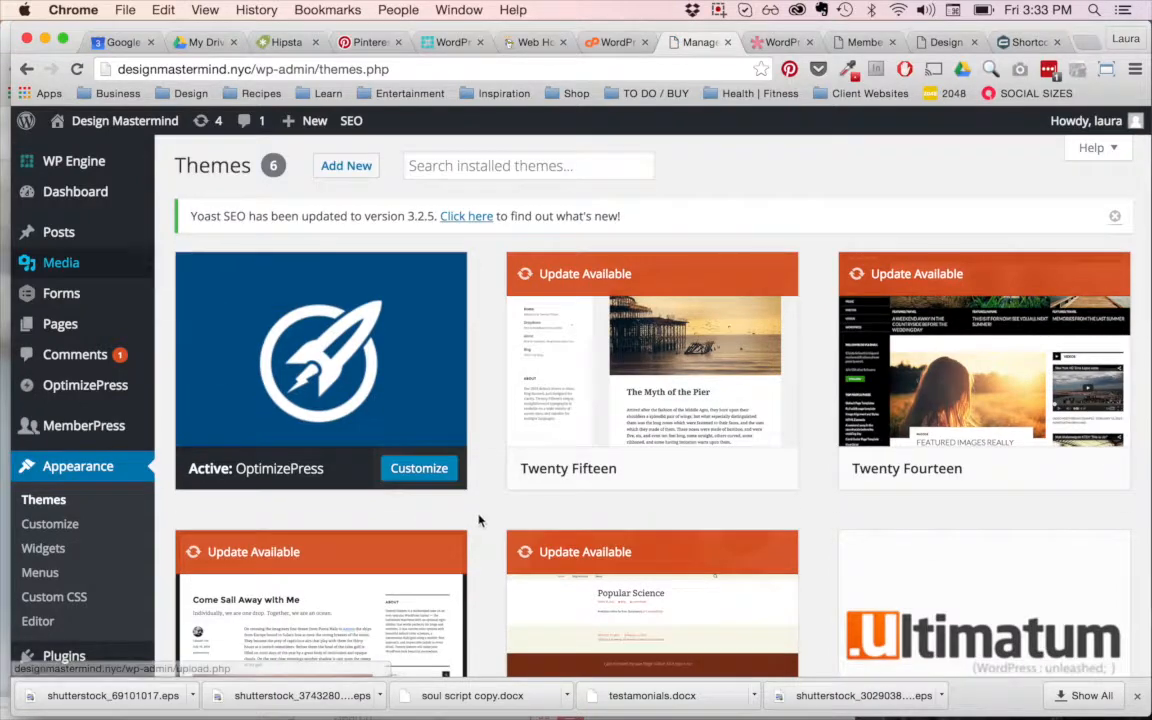
pyautogui.moveTo(690, 382)
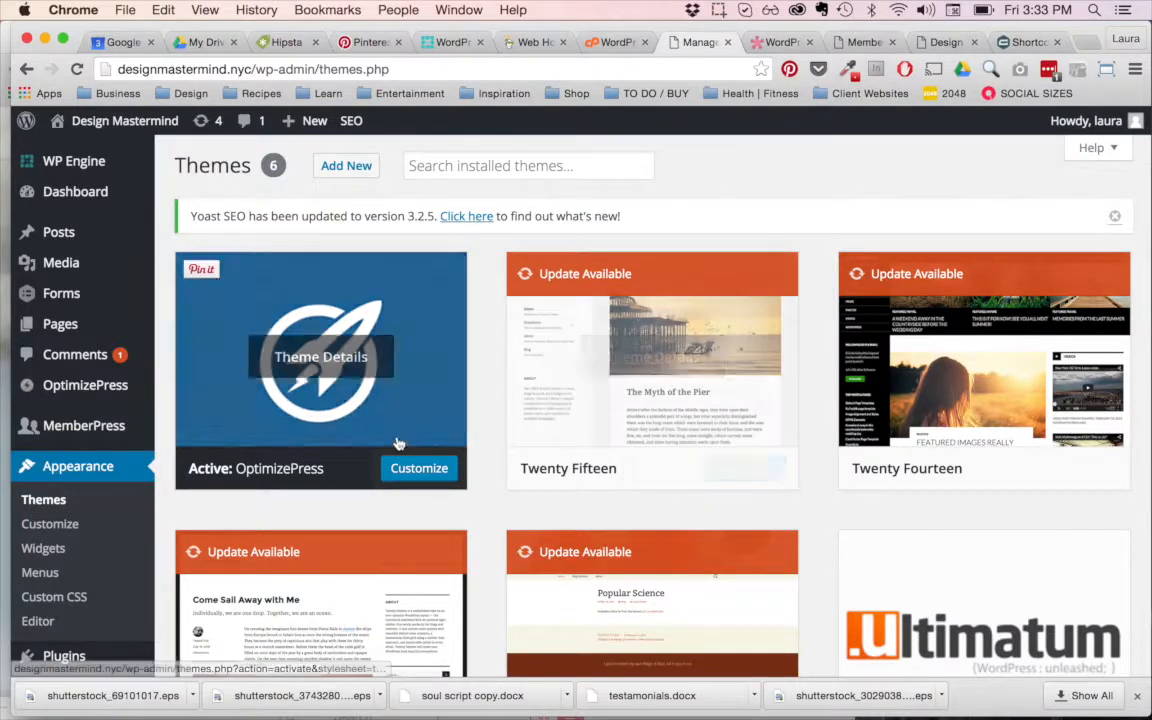
# Step: Open the Widgets page and look over the available widgets and the Sidebar area
pyautogui.scroll(-2, 380, 380)
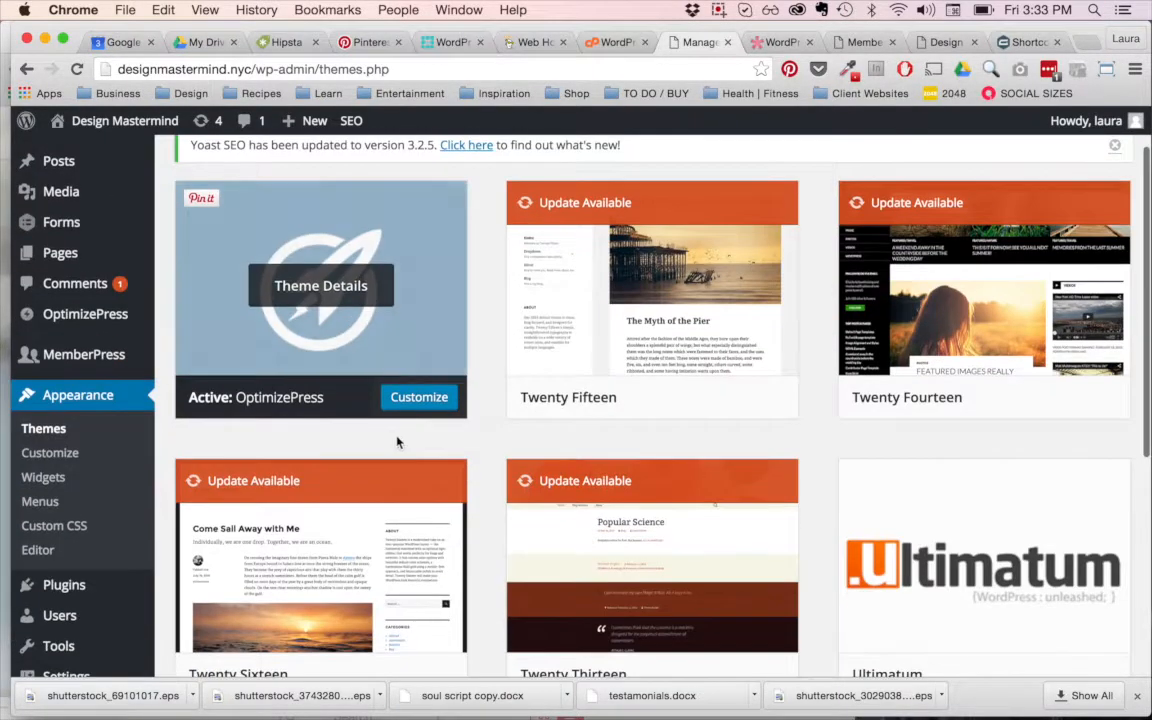
pyautogui.click(45, 482)
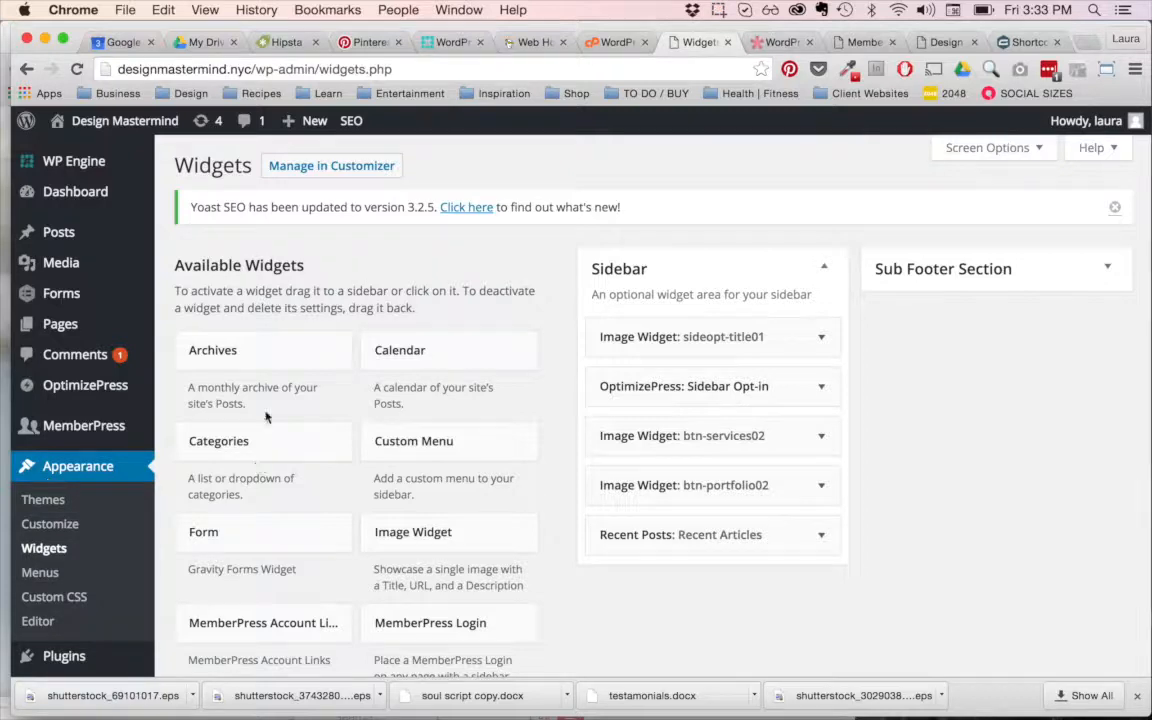
pyautogui.scroll(-1, 420, 313)
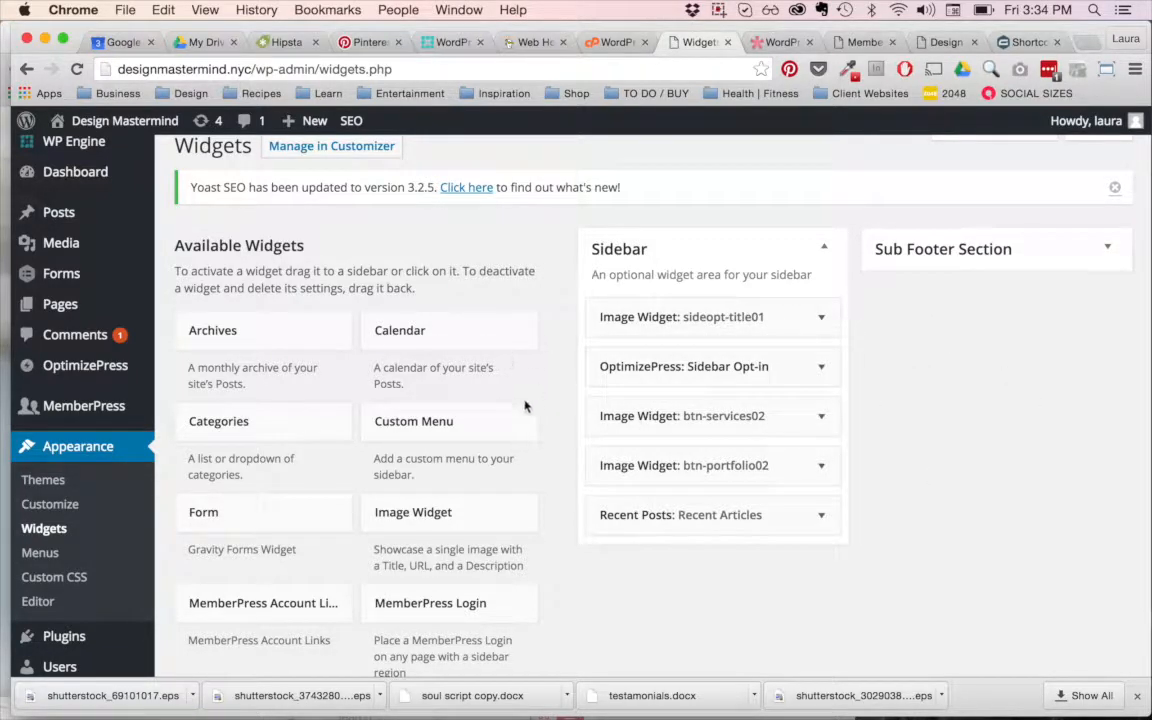
# Step: Inspect and collapse the OptimizePress Sidebar Opt-in widget, and expand the sideopt-title01 image widget to review its settings
pyautogui.click(823, 367)
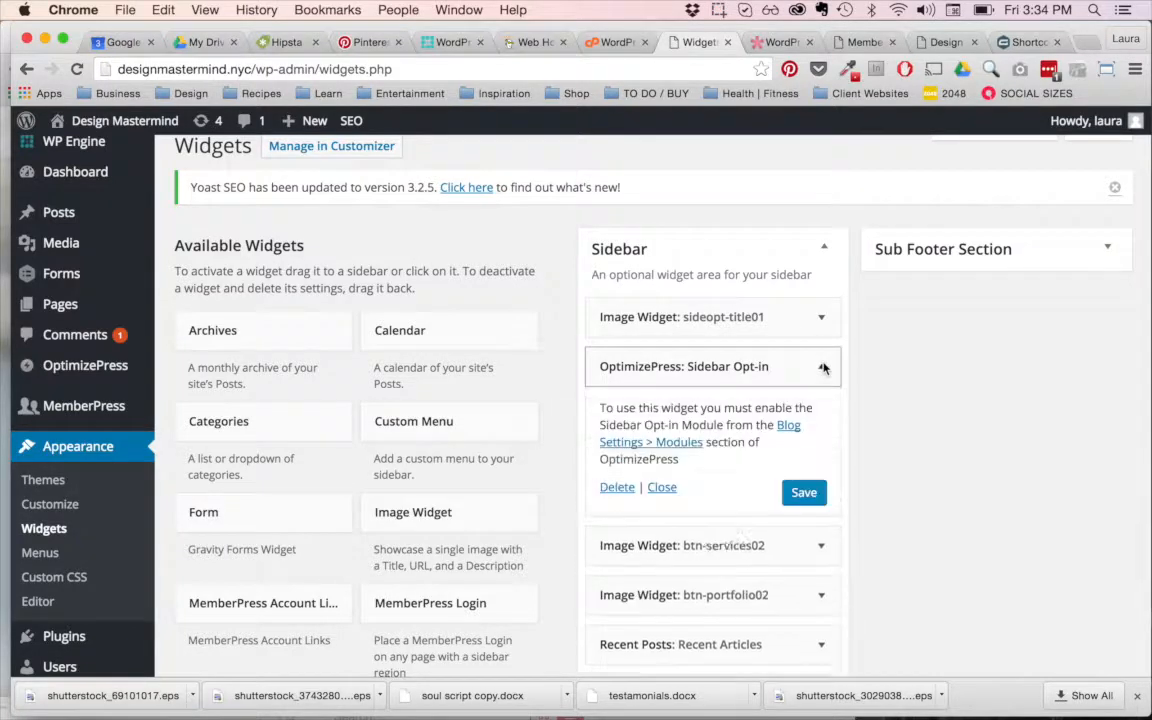
pyautogui.click(823, 367)
pyautogui.click(823, 321)
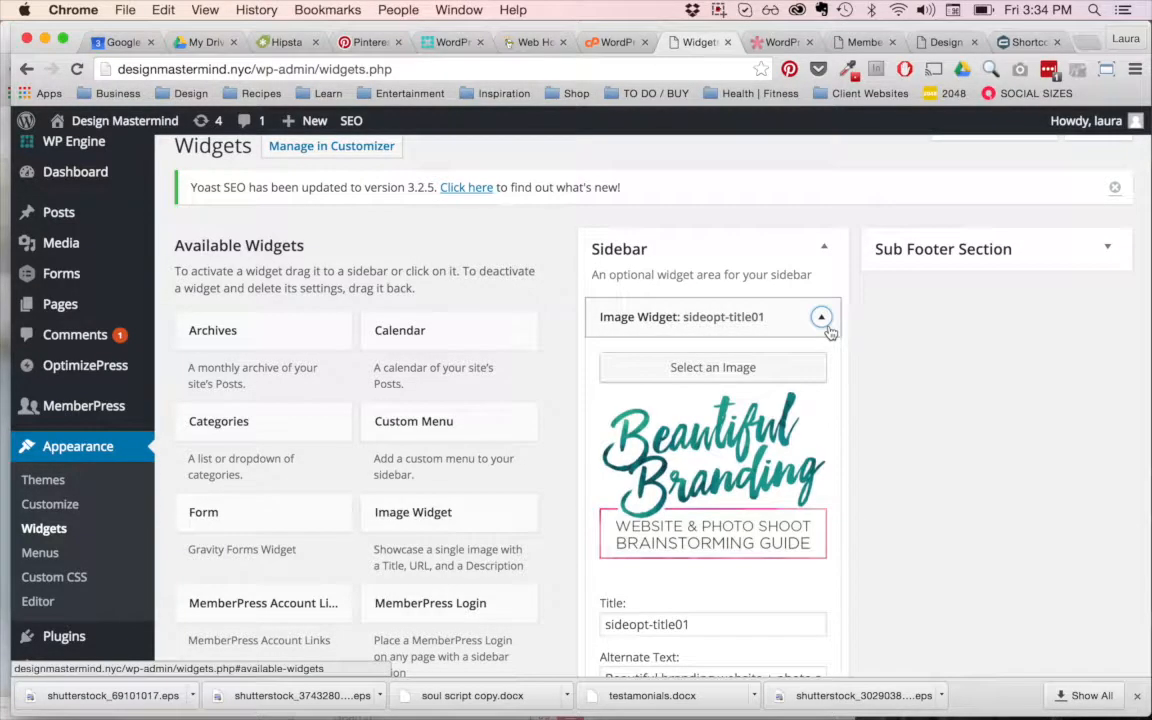
pyautogui.scroll(-2, 790, 330)
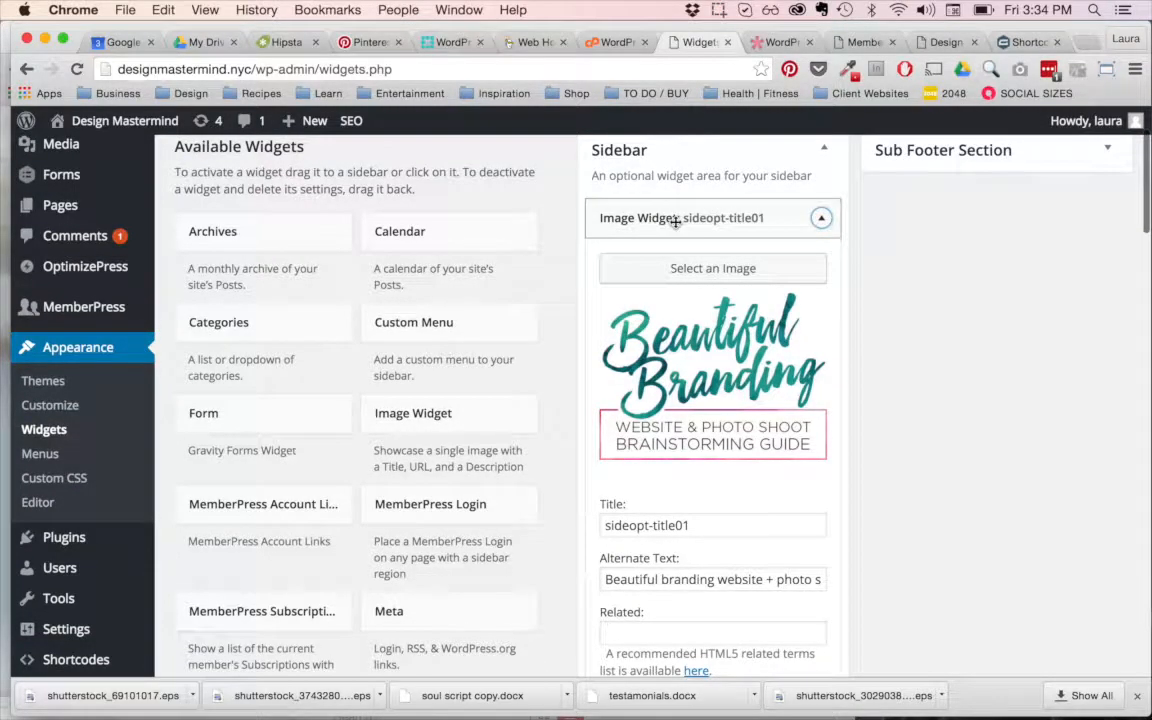
# Step: Review the remaining settings of the sideopt-title01 image widget and expand the Recent Articles widget to view its options
pyautogui.scroll(-10, 676, 222)
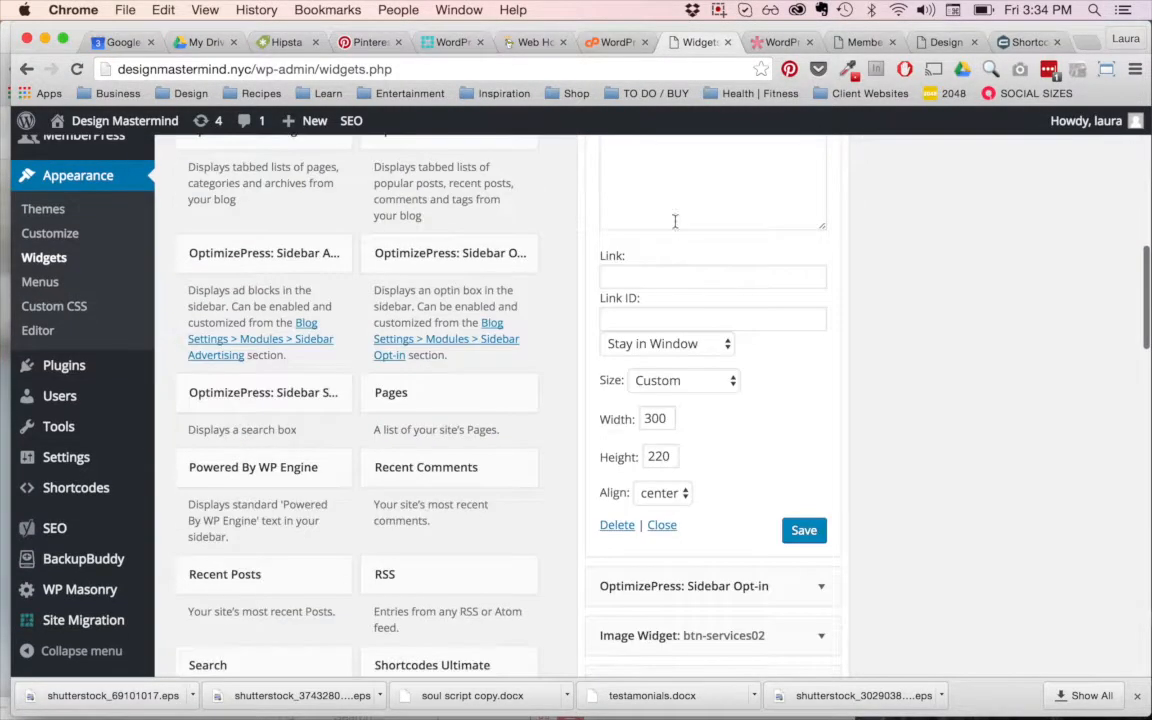
pyautogui.scroll(-2, 787, 537)
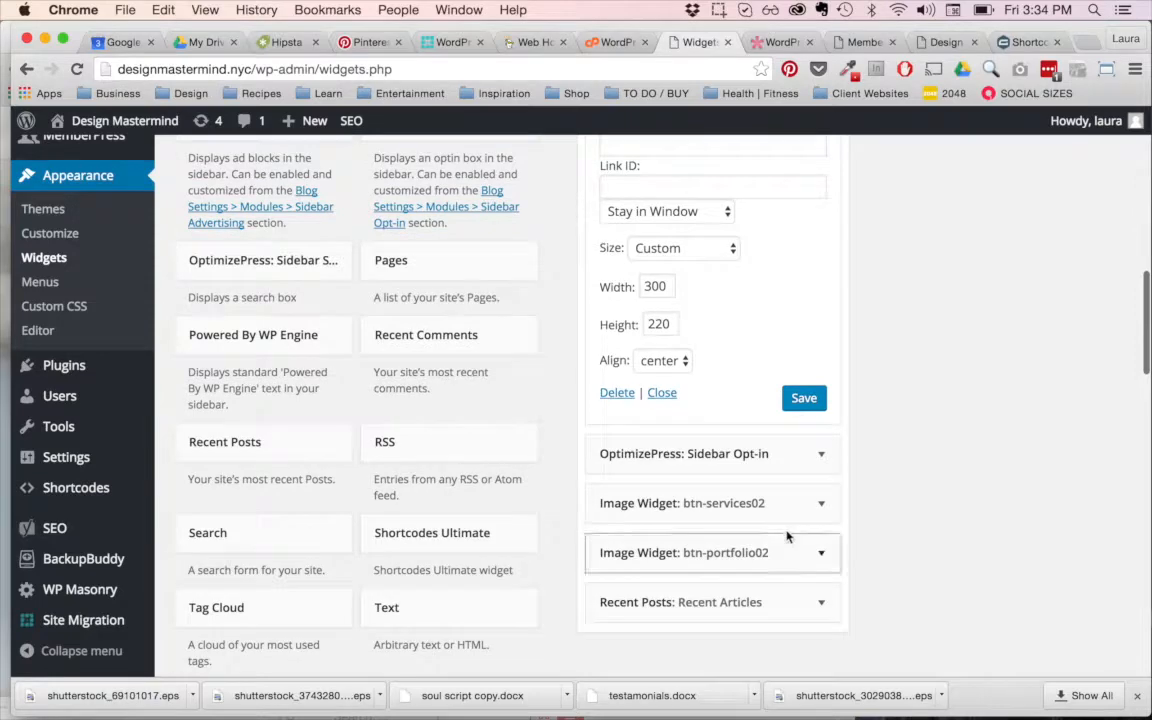
pyautogui.click(822, 603)
pyautogui.scroll(-3, 849, 552)
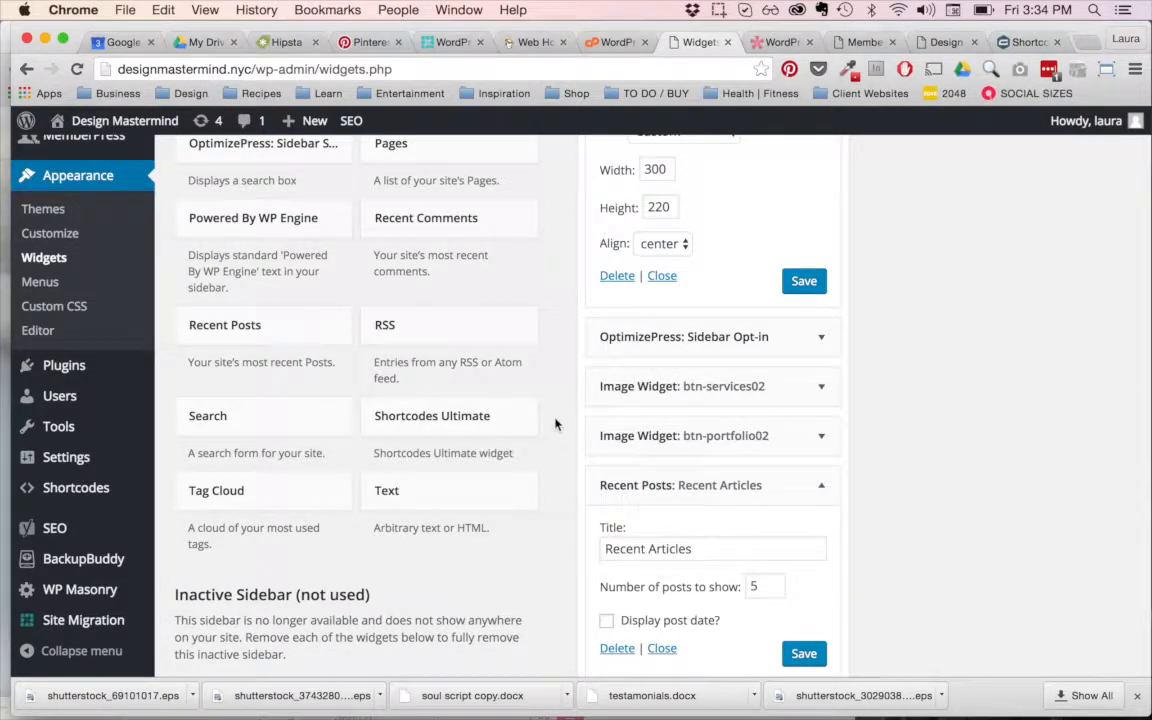
# Step: Expand the btn-portfolio02 image widget to check its image, collapse it, and look back over the widgets above
pyautogui.click(822, 436)
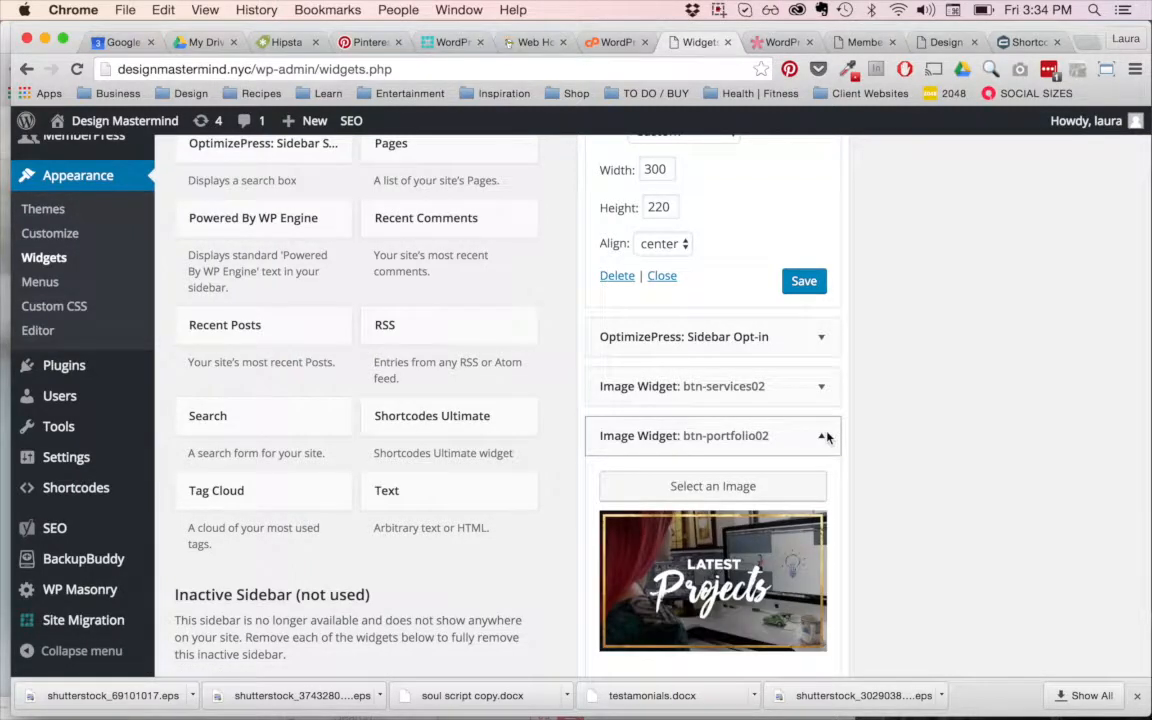
pyautogui.click(823, 436)
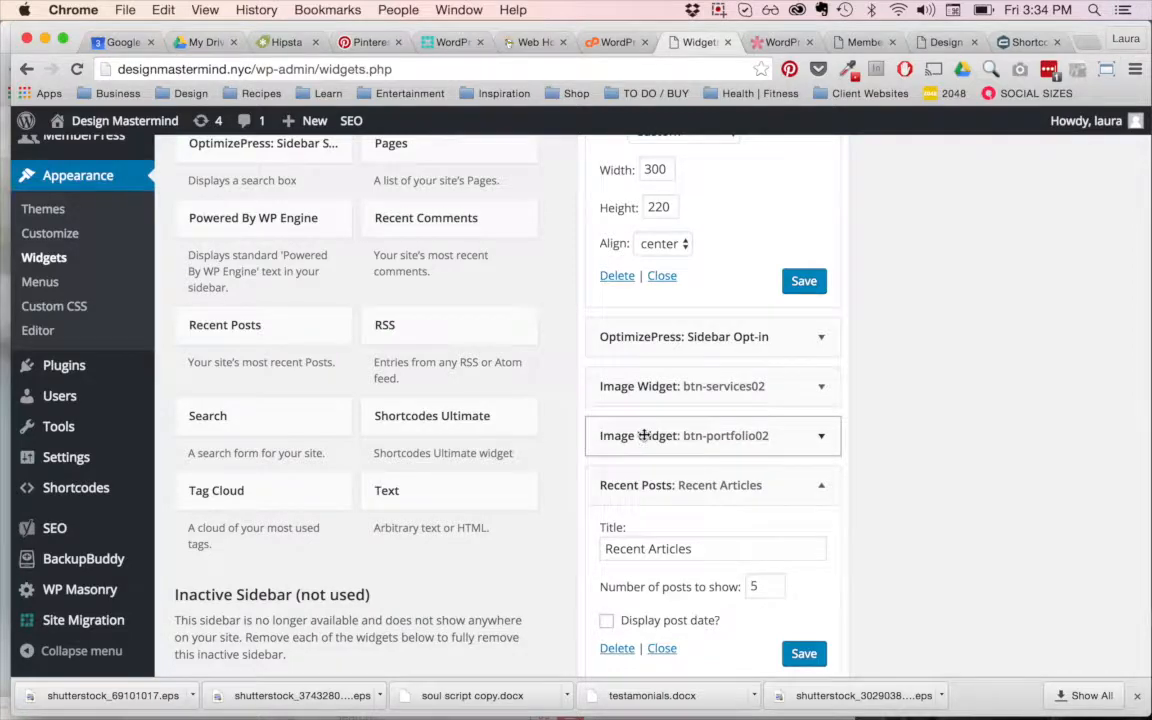
pyautogui.scroll(7, 643, 436)
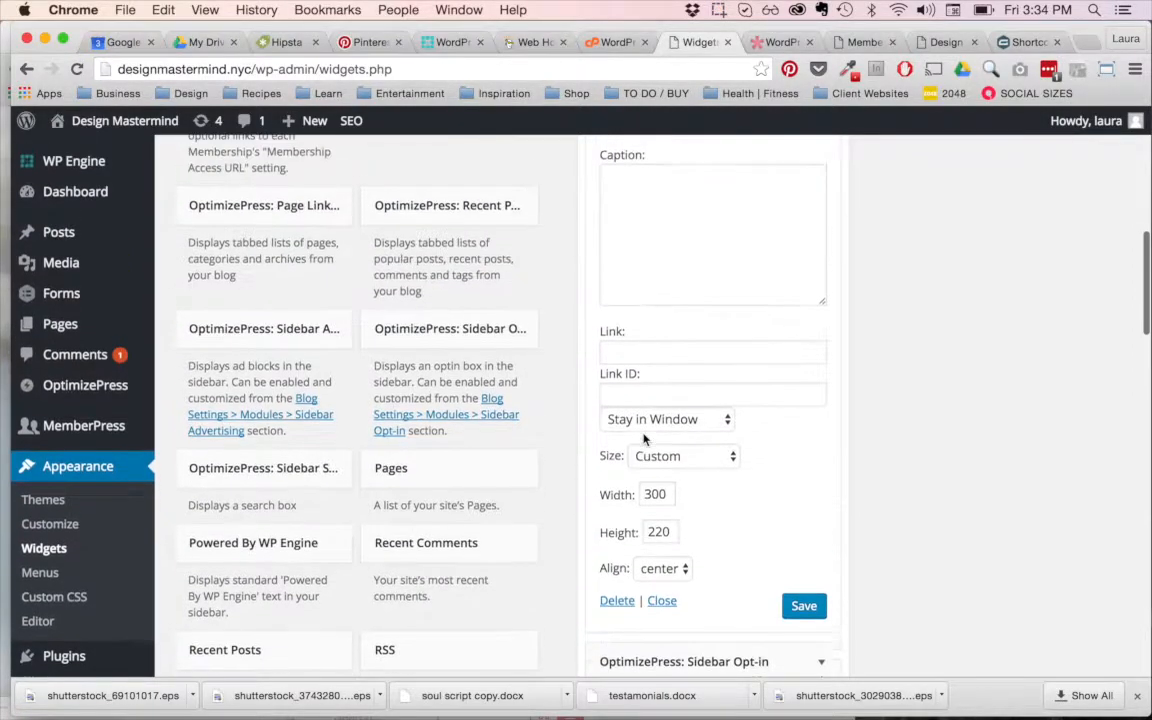
pyautogui.scroll(3, 643, 436)
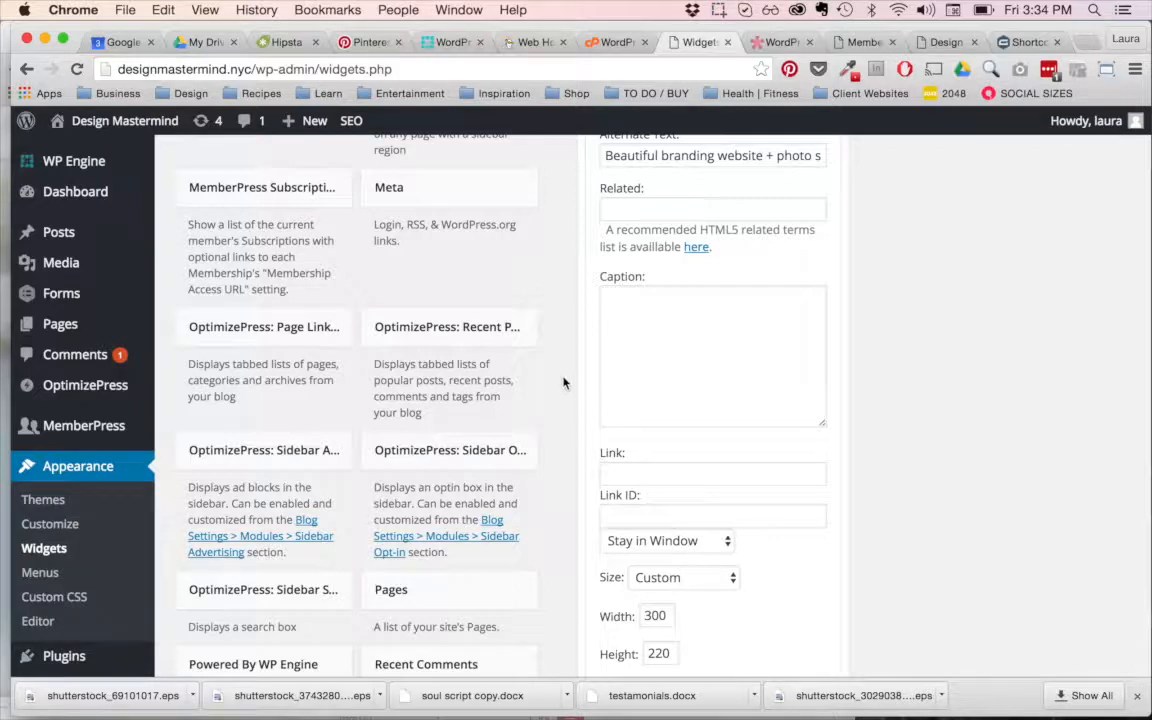
pyautogui.scroll(-2, 563, 383)
# Step: Open the Menus page and look over the Main Navigation structure and the pages available to add
pyautogui.moveTo(31, 557)
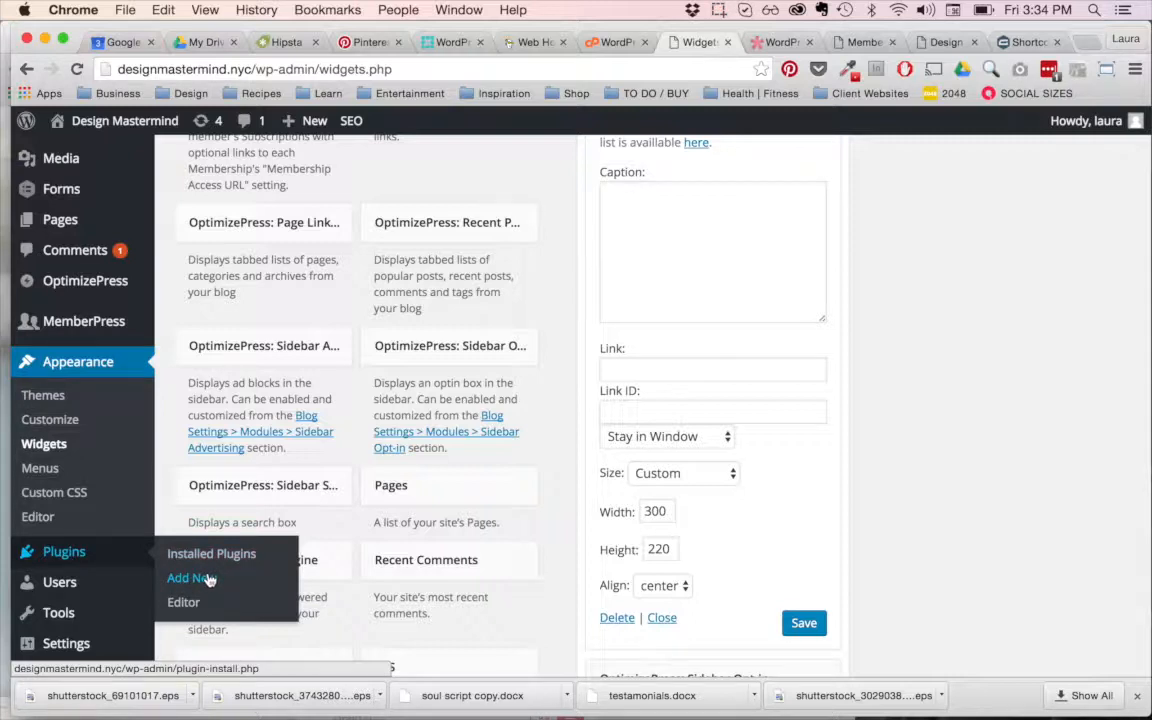
pyautogui.click(44, 469)
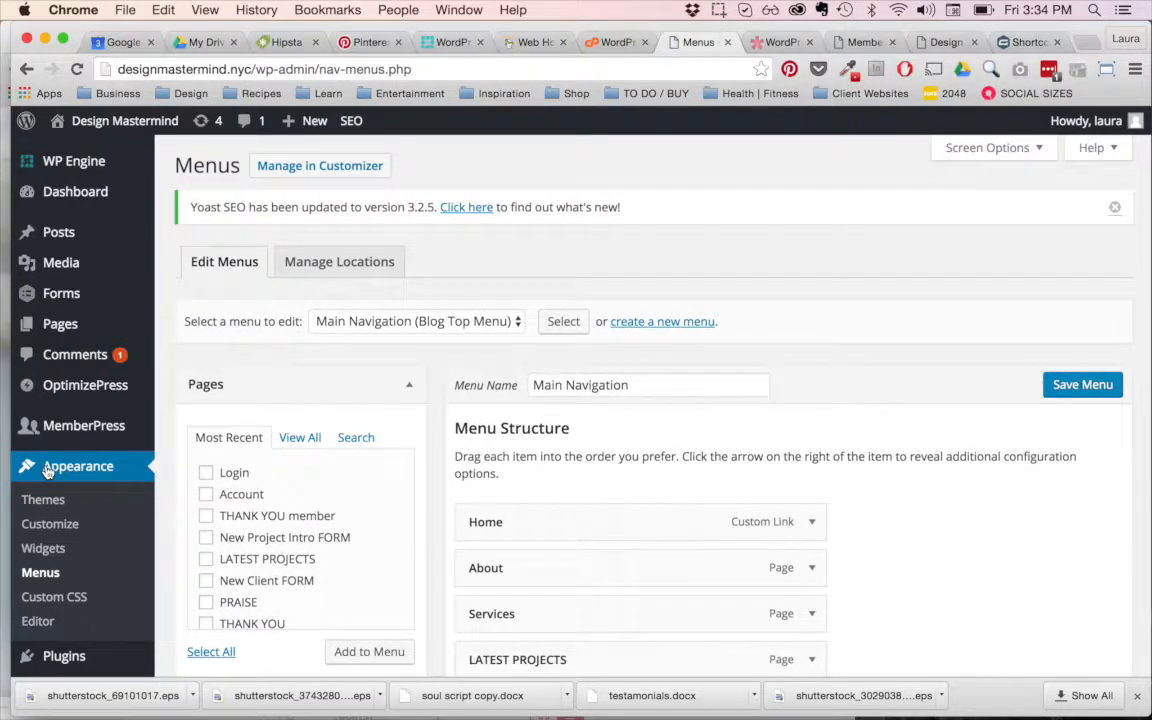
pyautogui.scroll(-5, 391, 368)
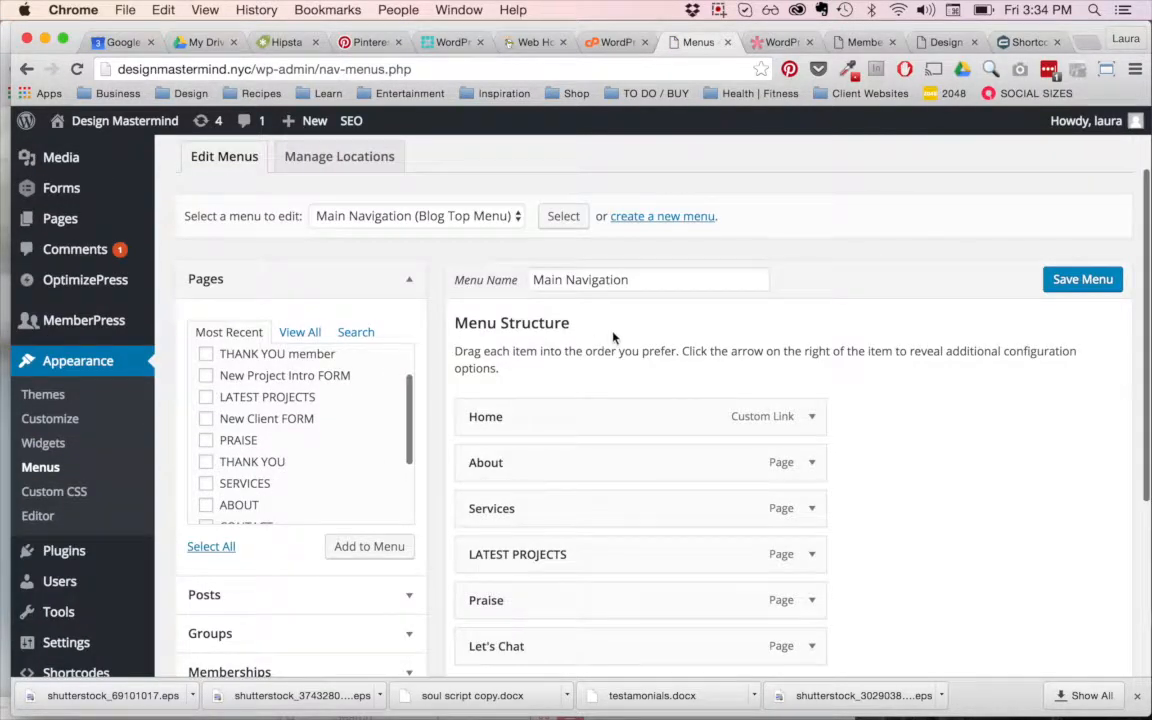
pyautogui.scroll(2, 614, 338)
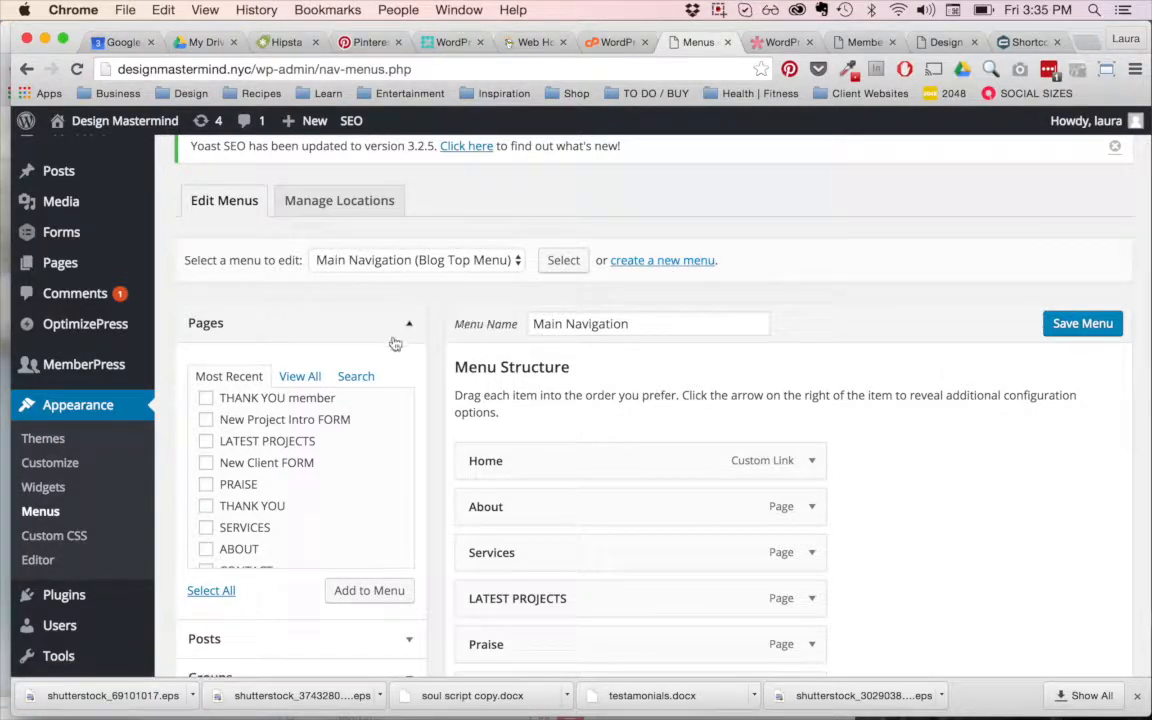
pyautogui.scroll(-3, 395, 343)
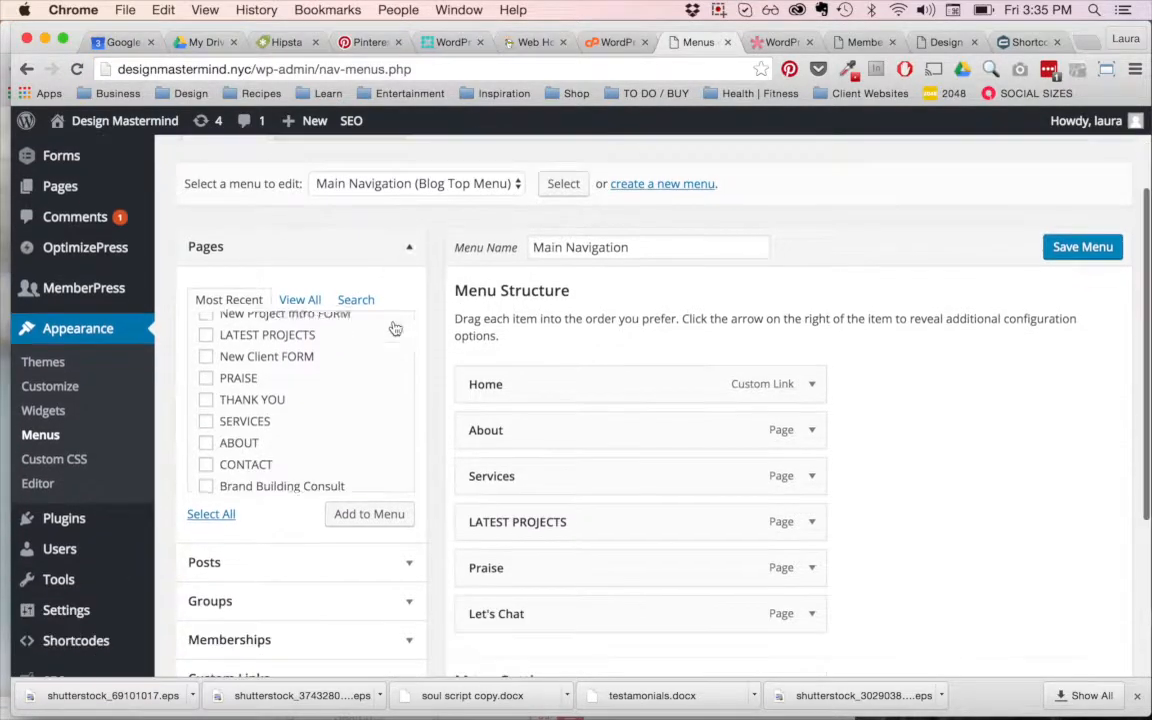
pyautogui.click(205, 350)
pyautogui.click(205, 371)
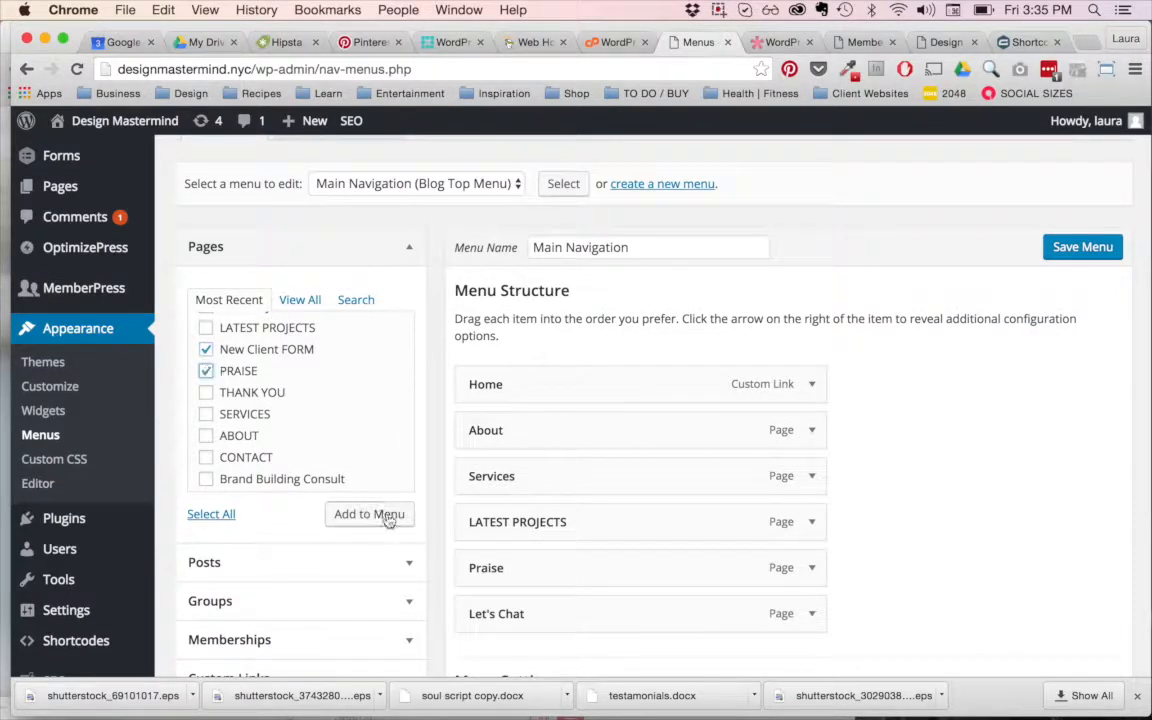
pyautogui.click(205, 371)
pyautogui.click(206, 350)
# Step: Expand the About menu item's settings and add the New Client FORM page to the Main Navigation menu
pyautogui.scroll(-1, 893, 348)
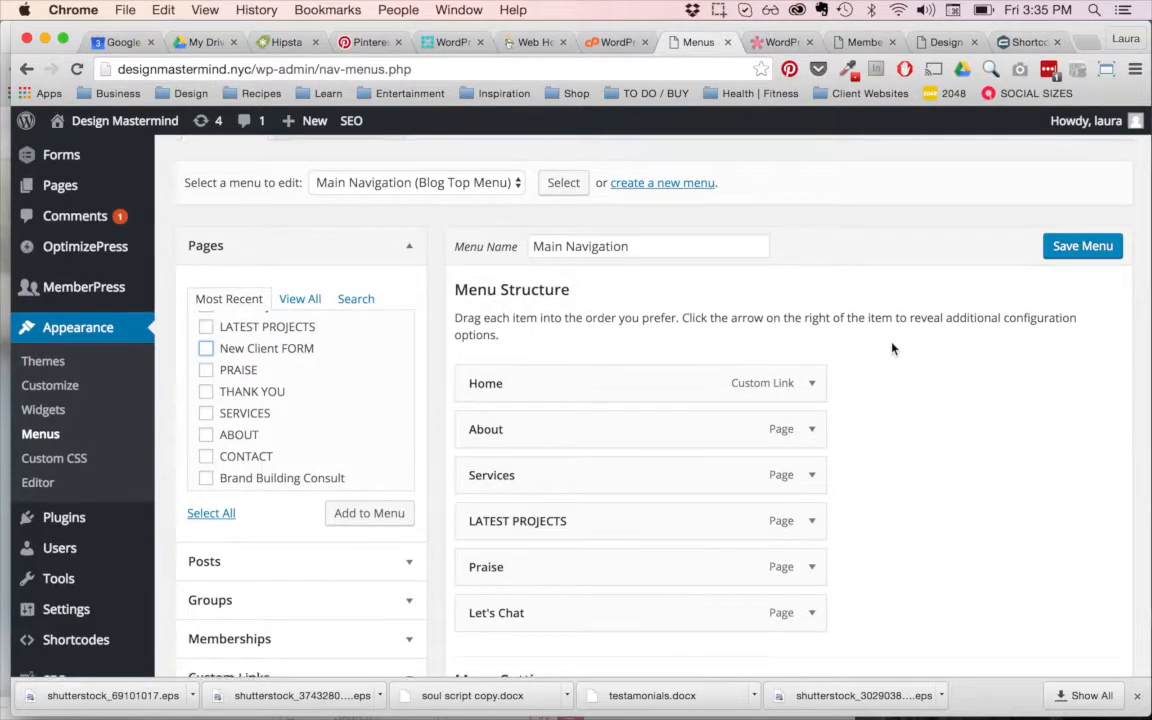
pyautogui.scroll(-3, 893, 348)
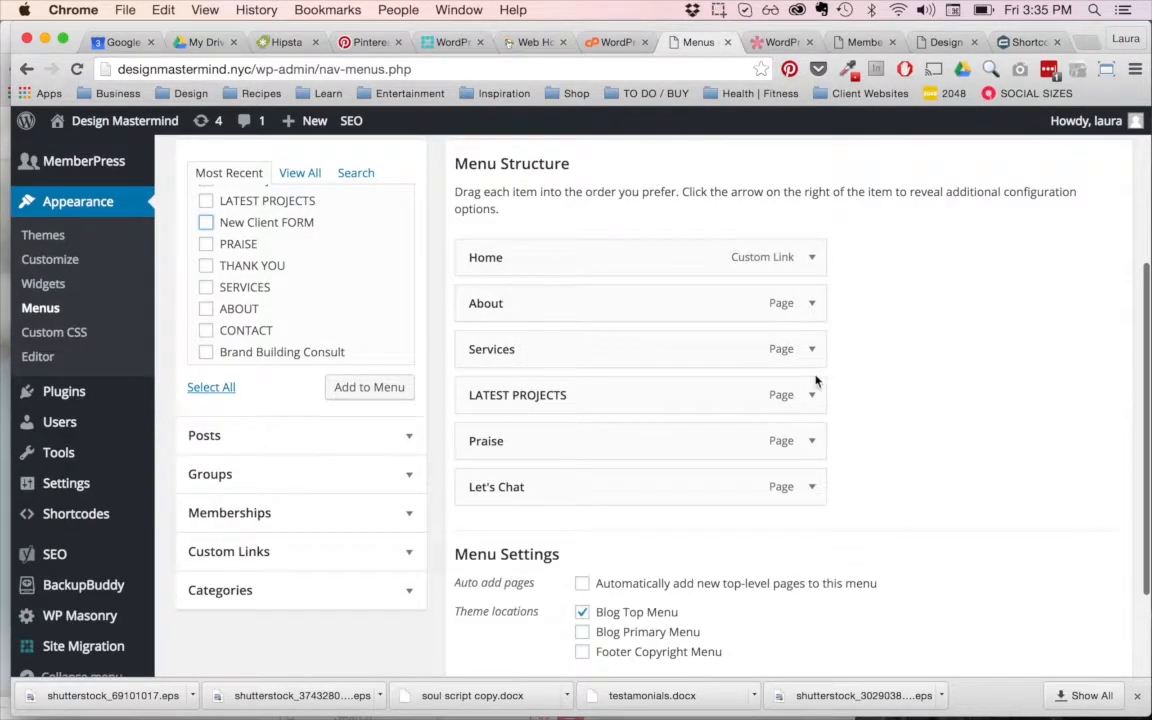
pyautogui.click(812, 304)
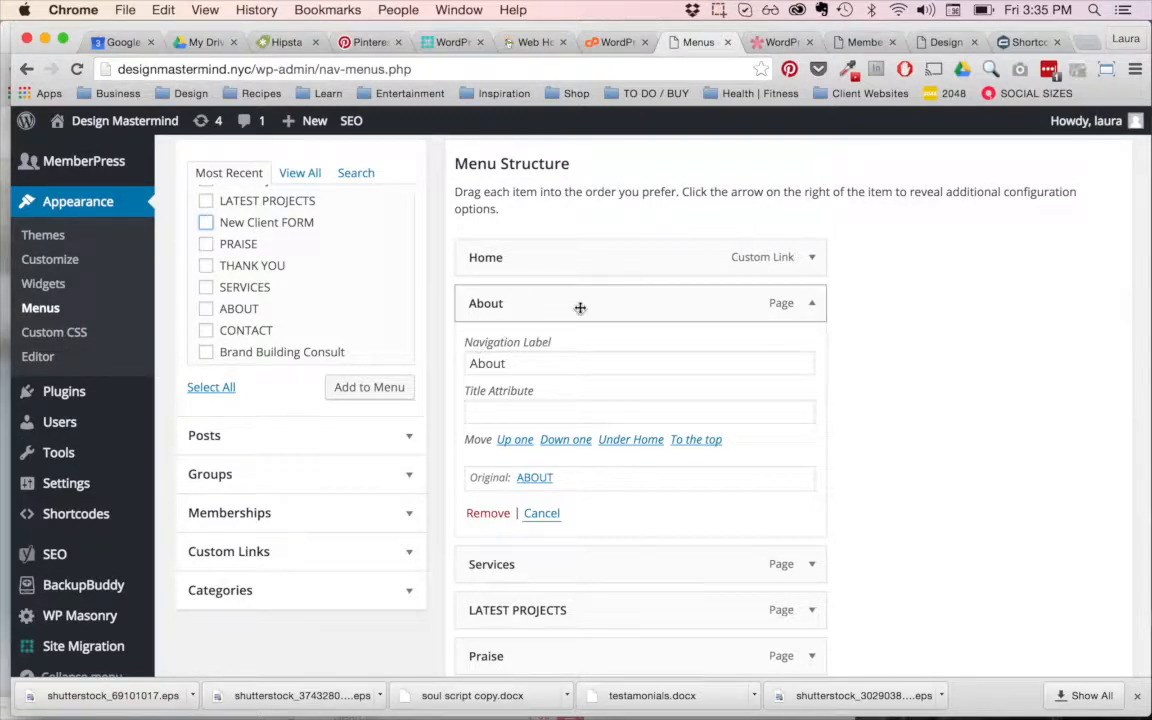
pyautogui.click(373, 390)
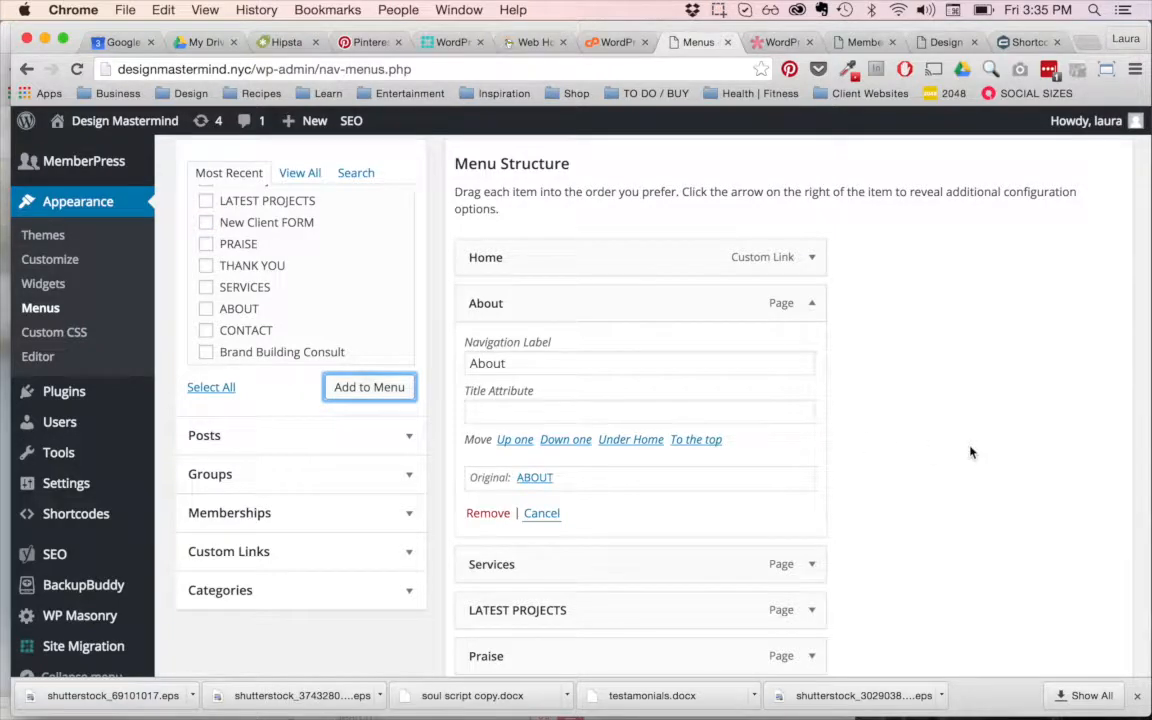
# Step: Change the New Client FORM menu item's navigation label to "NEW CLIENTS?" and save the menu
pyautogui.scroll(-5, 969, 452)
pyautogui.click(818, 432)
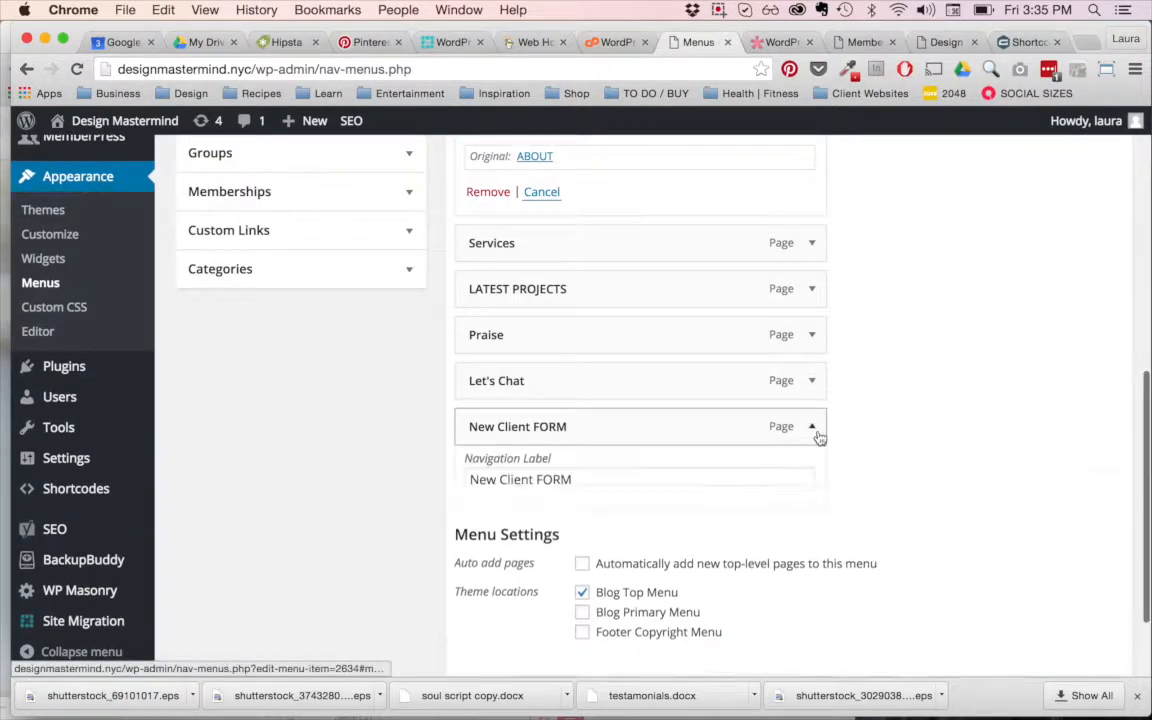
pyautogui.click(596, 483)
pyautogui.moveTo(596, 483); pyautogui.dragTo(219, 458)
pyautogui.write('NEW CLIENTS')
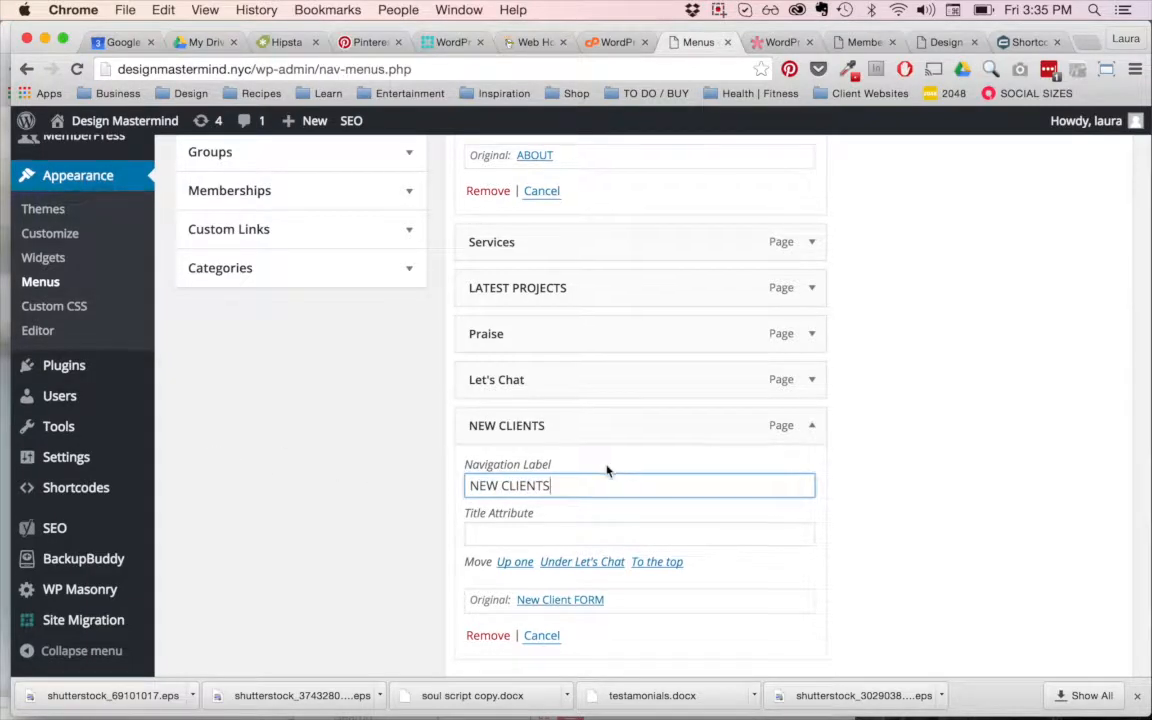
pyautogui.scroll(-2, 578, 388)
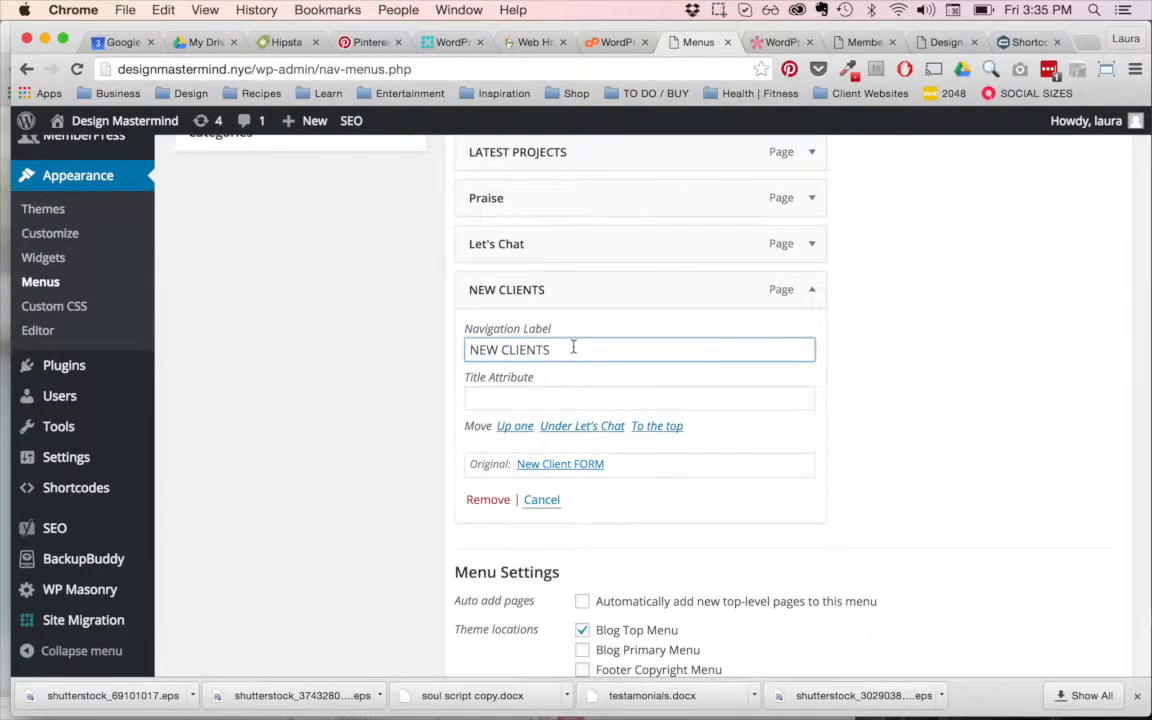
pyautogui.write('?')
pyautogui.scroll(-2, 687, 337)
pyautogui.click(1087, 585)
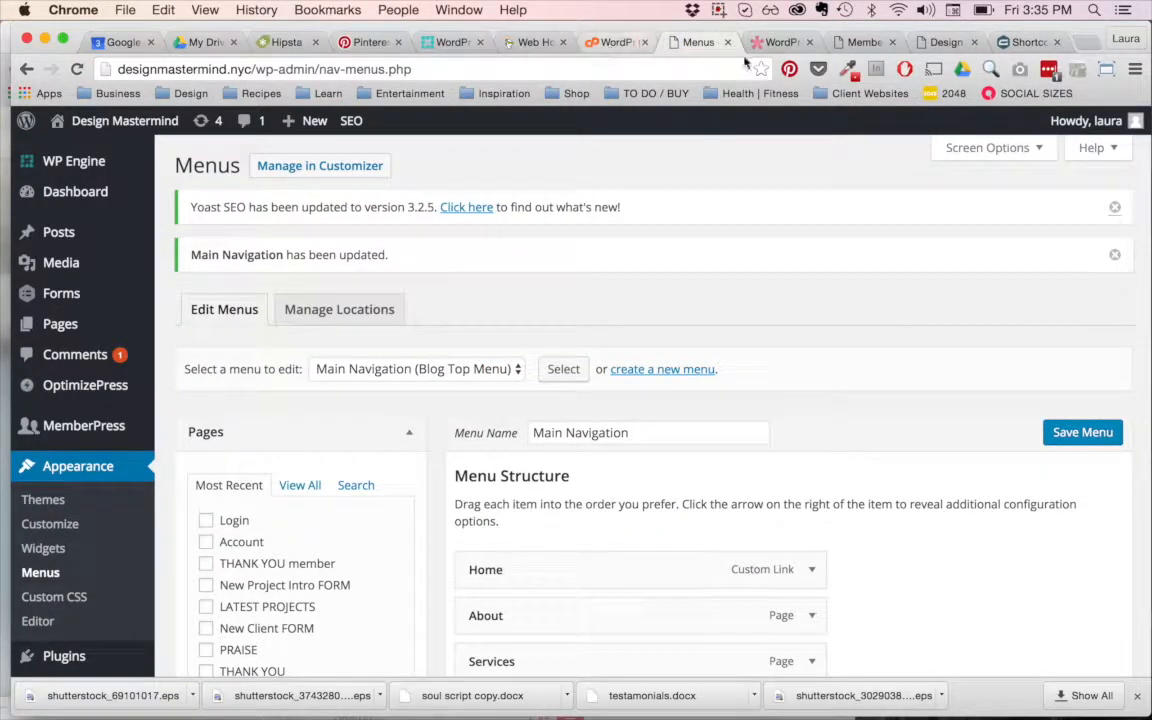
# Step: Switch to the live Design Mastermind site, reload the home page, and follow the NEW CLIENTS? menu link to check its page
pyautogui.click(945, 42)
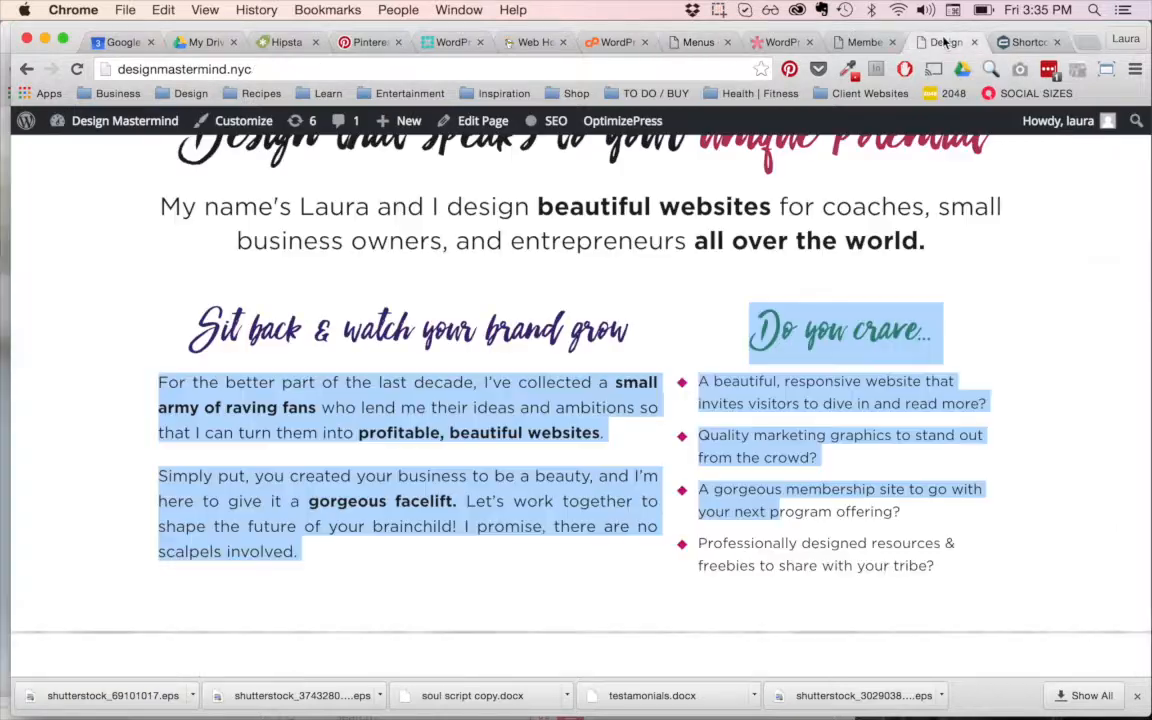
pyautogui.click(75, 70)
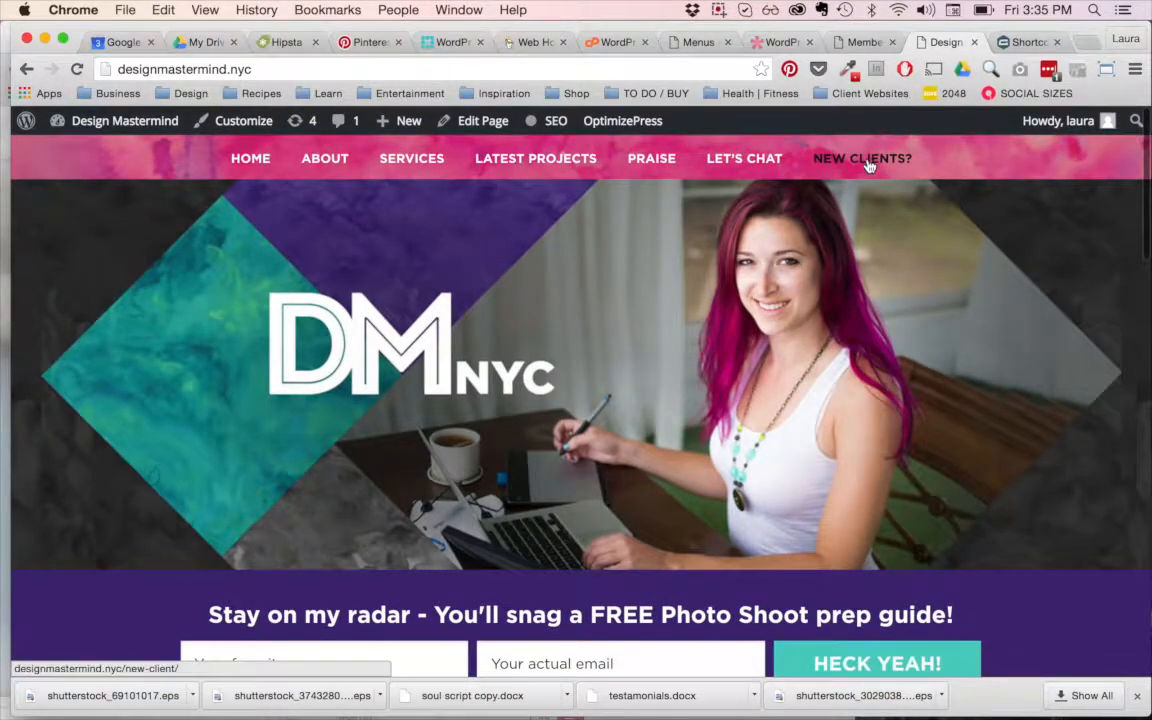
pyautogui.click(869, 166)
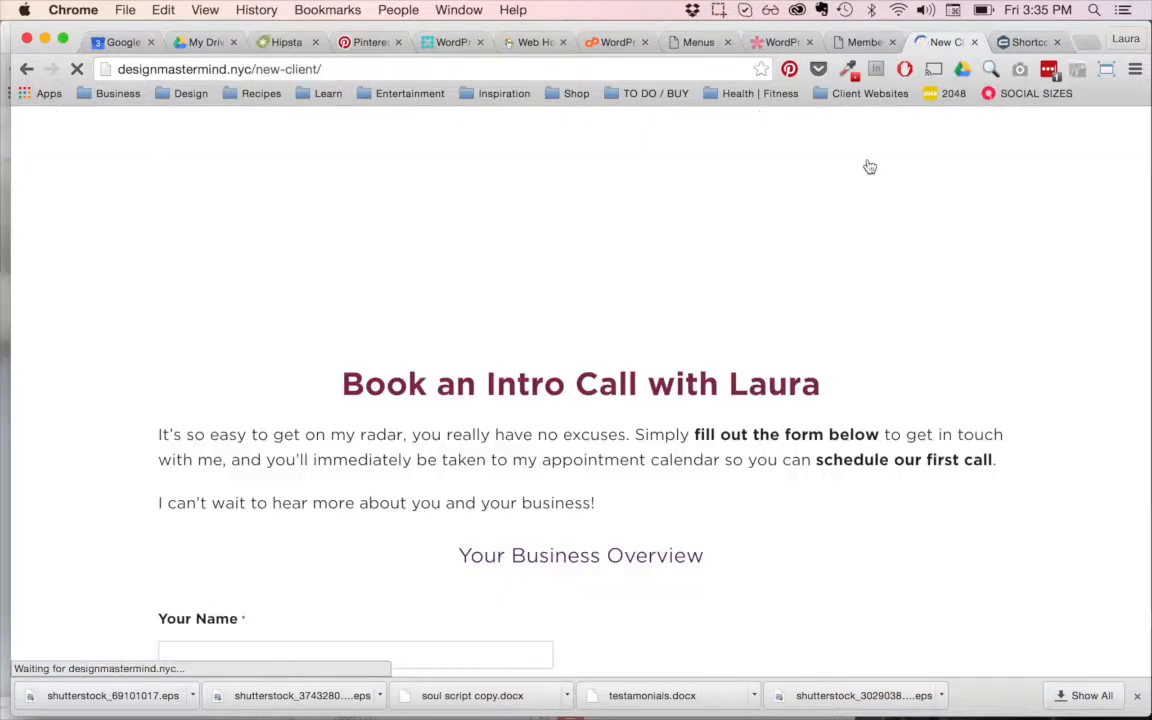
pyautogui.scroll(-4, 768, 505)
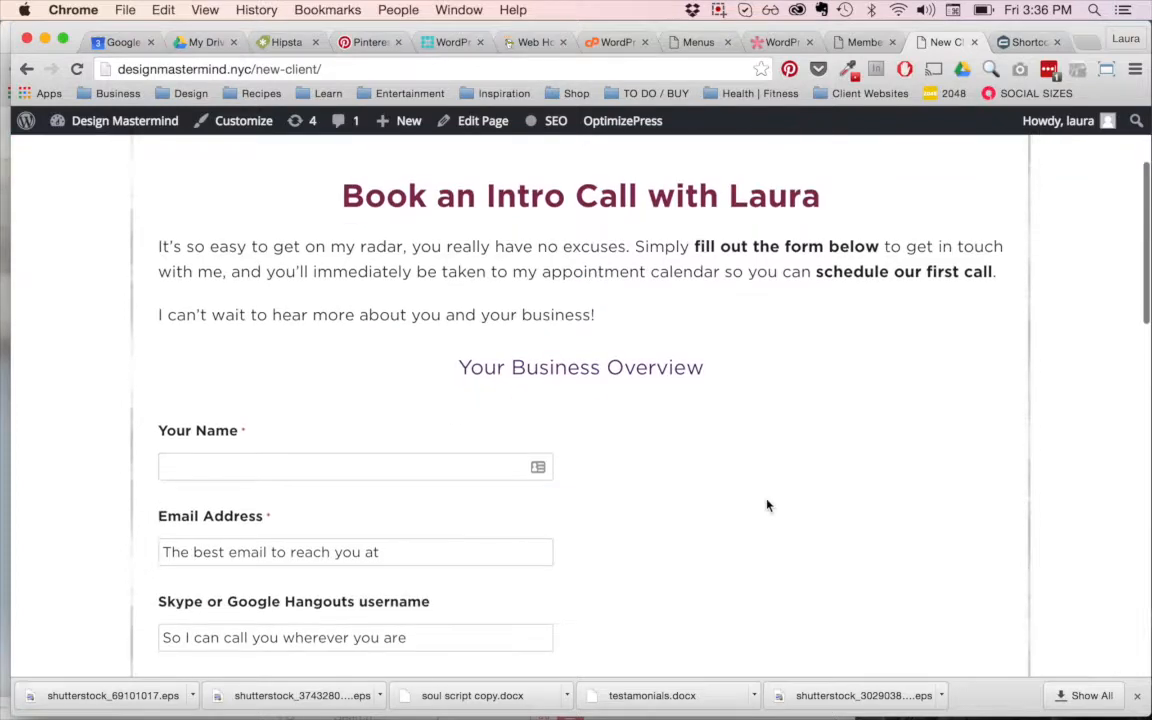
# Step: Return to the WordPress admin menu editor and open the page for adding new plugins
pyautogui.click(695, 42)
pyautogui.scroll(-7, 55, 355)
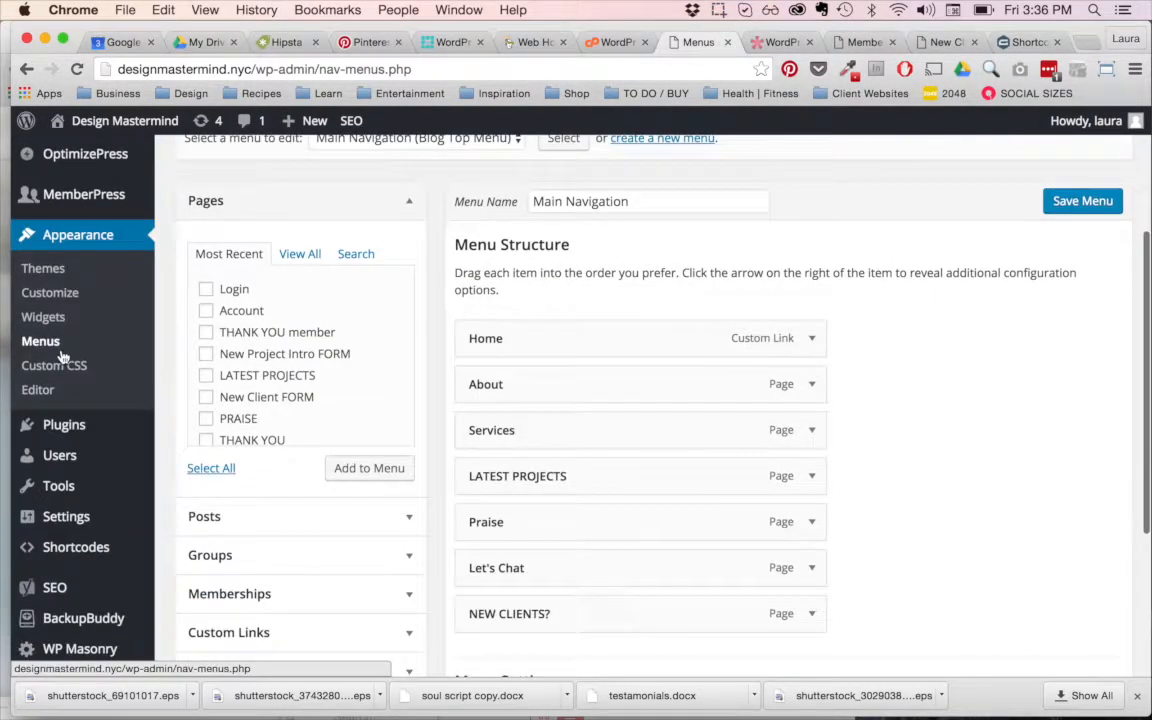
pyautogui.moveTo(64, 368)
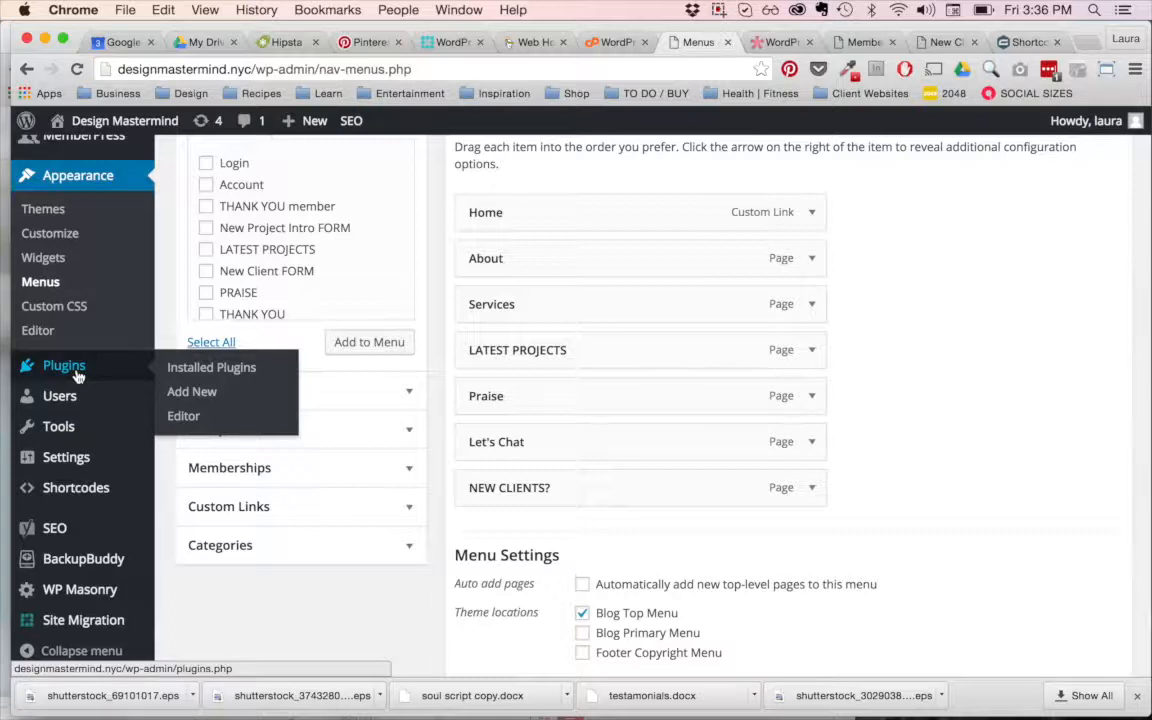
pyautogui.click(190, 393)
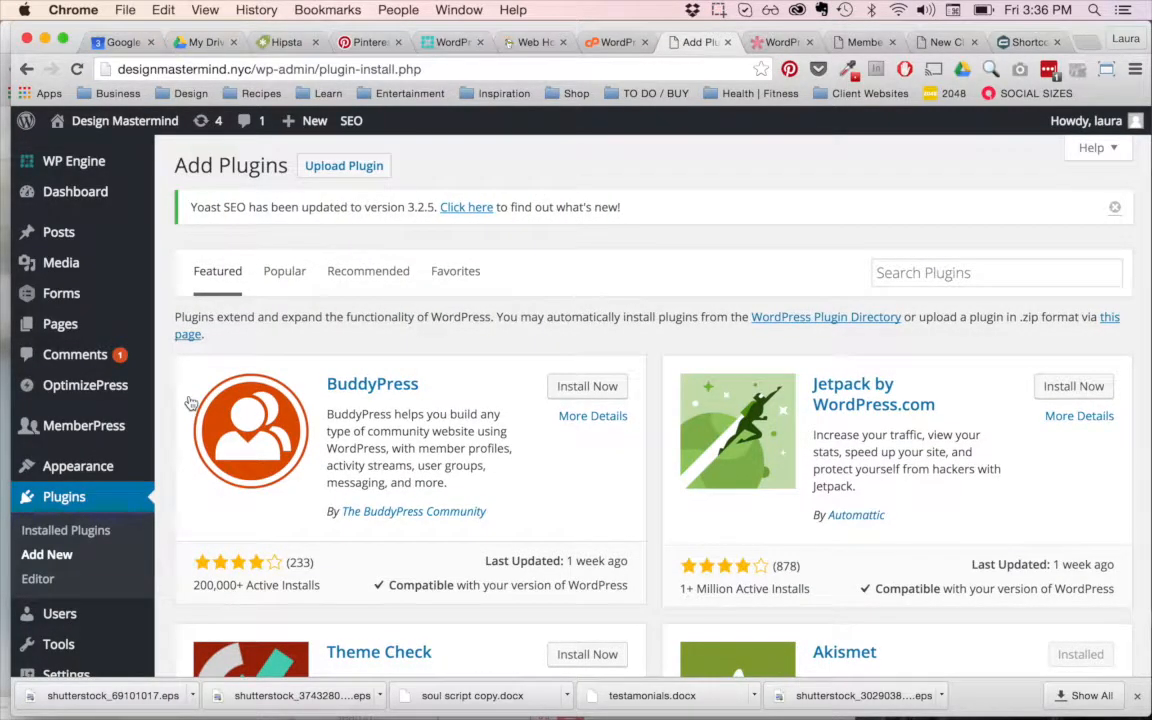
# Step: Search the plugin directory for "Image widget" and examine the ratings, install counts, update dates and compatibility of the results
pyautogui.click(985, 283)
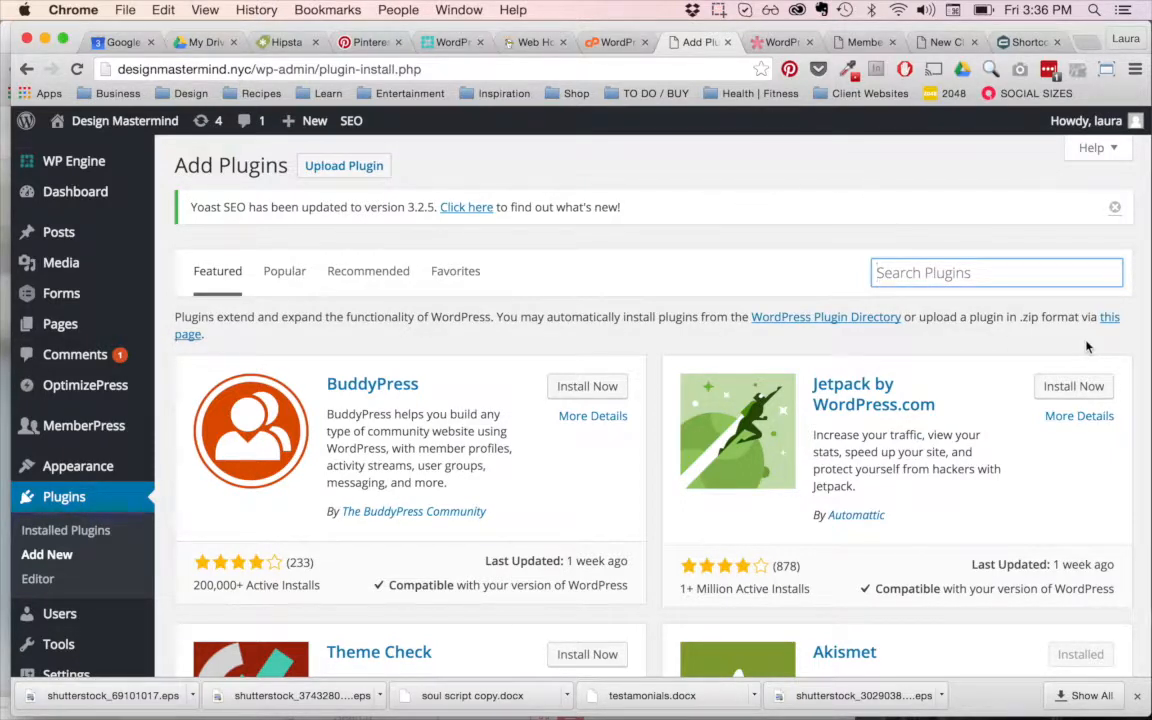
pyautogui.write('Image widget')
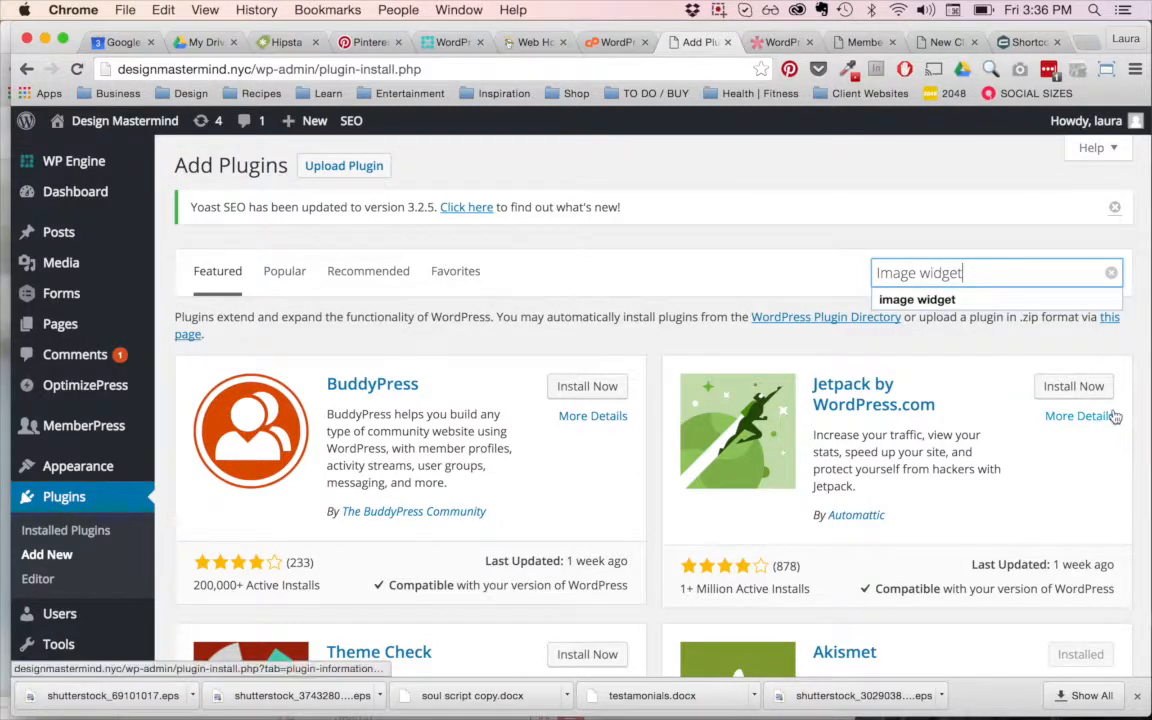
pyautogui.press('Return')
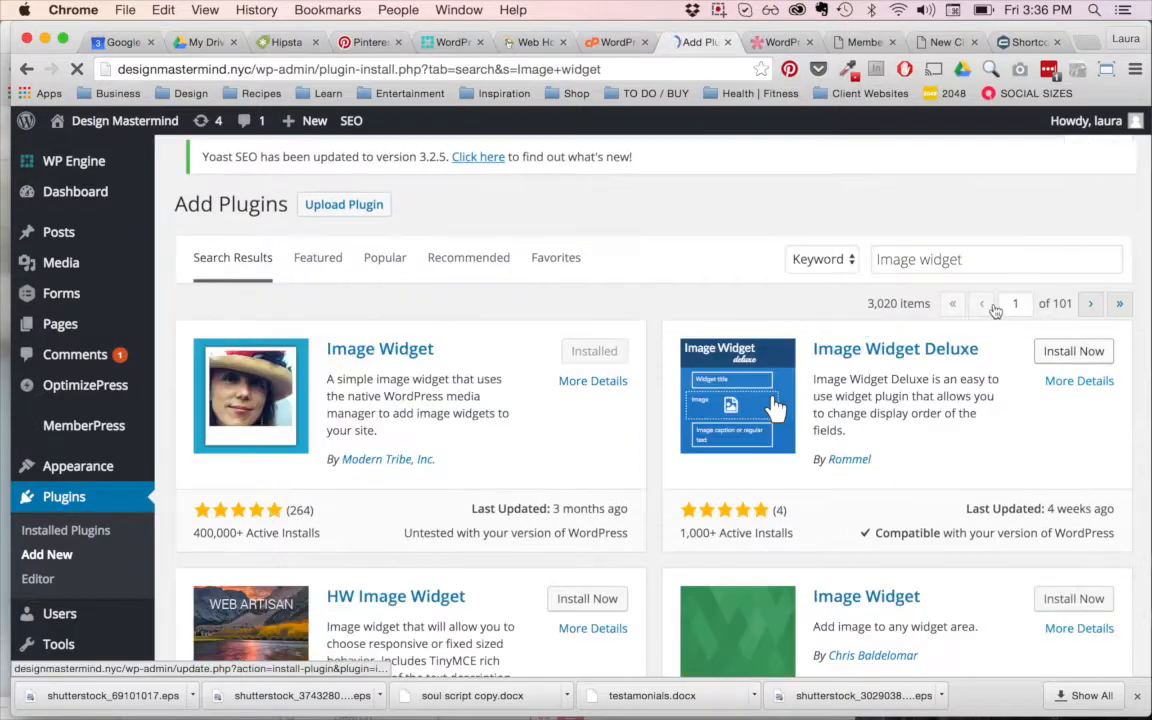
pyautogui.scroll(-1, 530, 391)
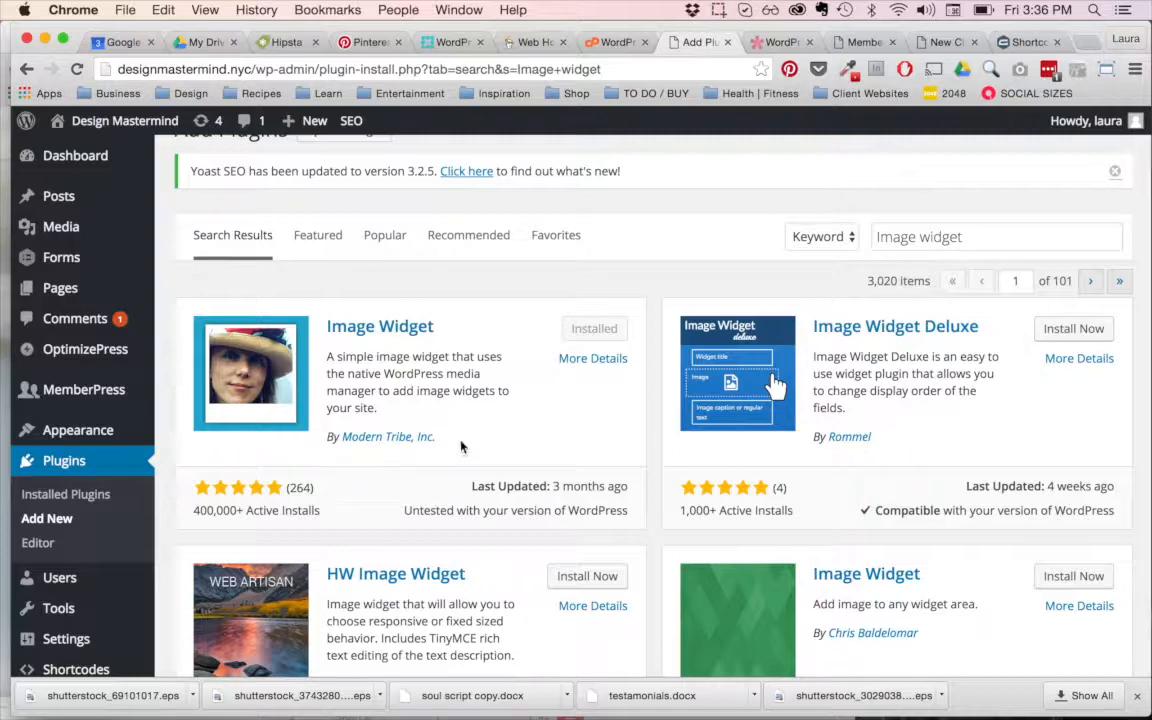
pyautogui.scroll(-2, 465, 340)
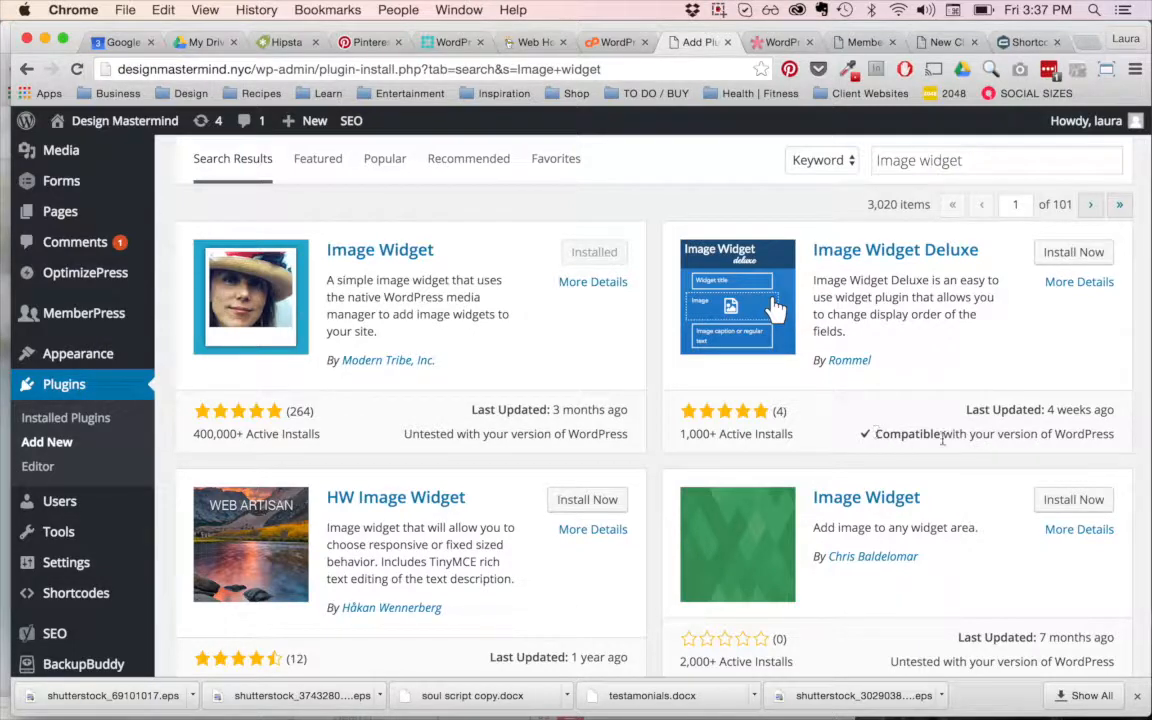
# Step: Open the form for uploading a plugin in zip format
pyautogui.scroll(3, 949, 449)
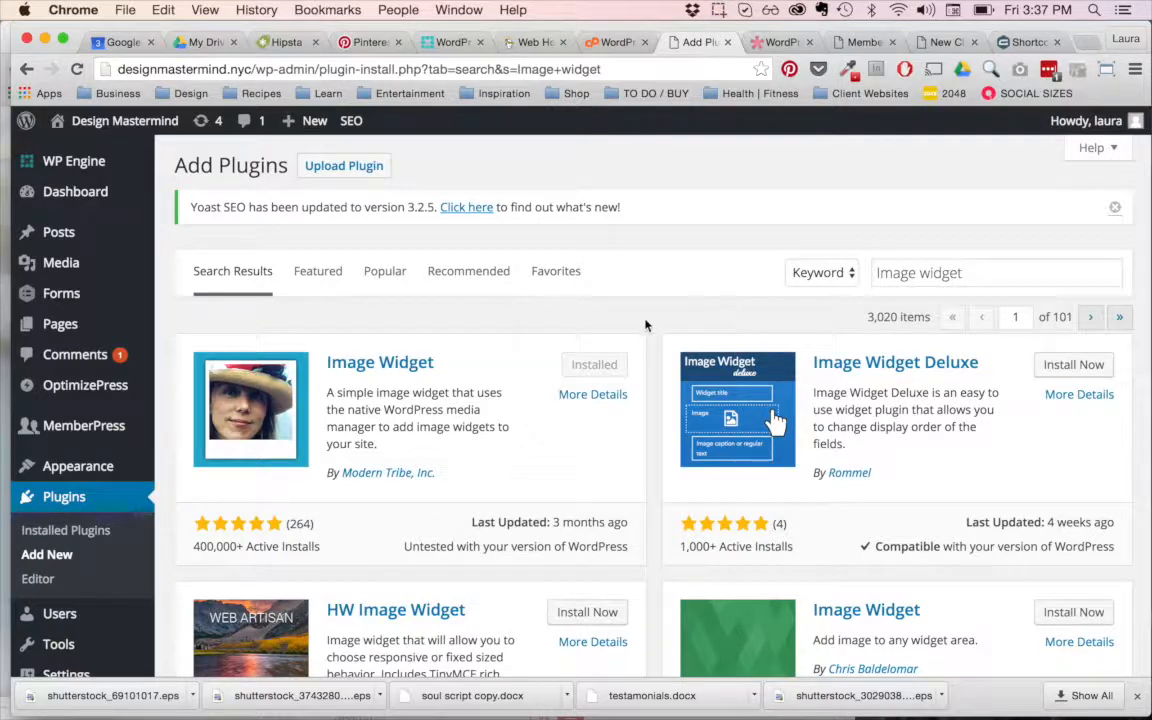
pyautogui.click(363, 168)
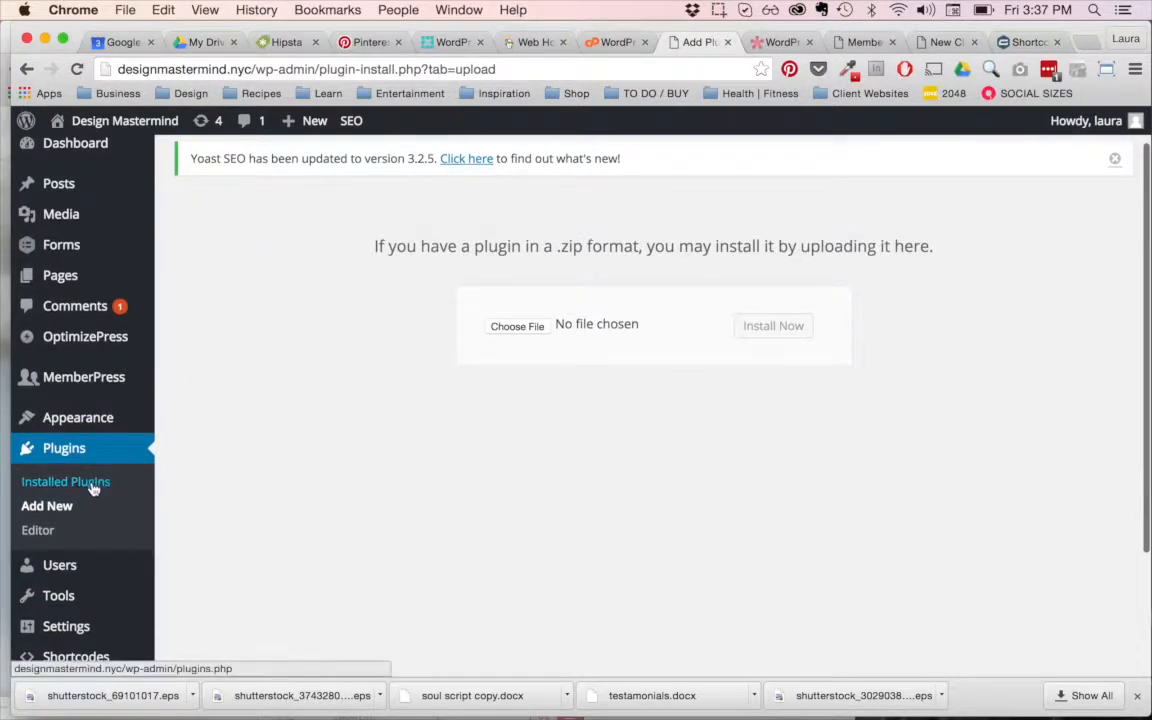
# Step: Open the list of installed plugins and examine which entries are active or inactive, from Akismet down to WP Engine Automated Migration
pyautogui.click(93, 483)
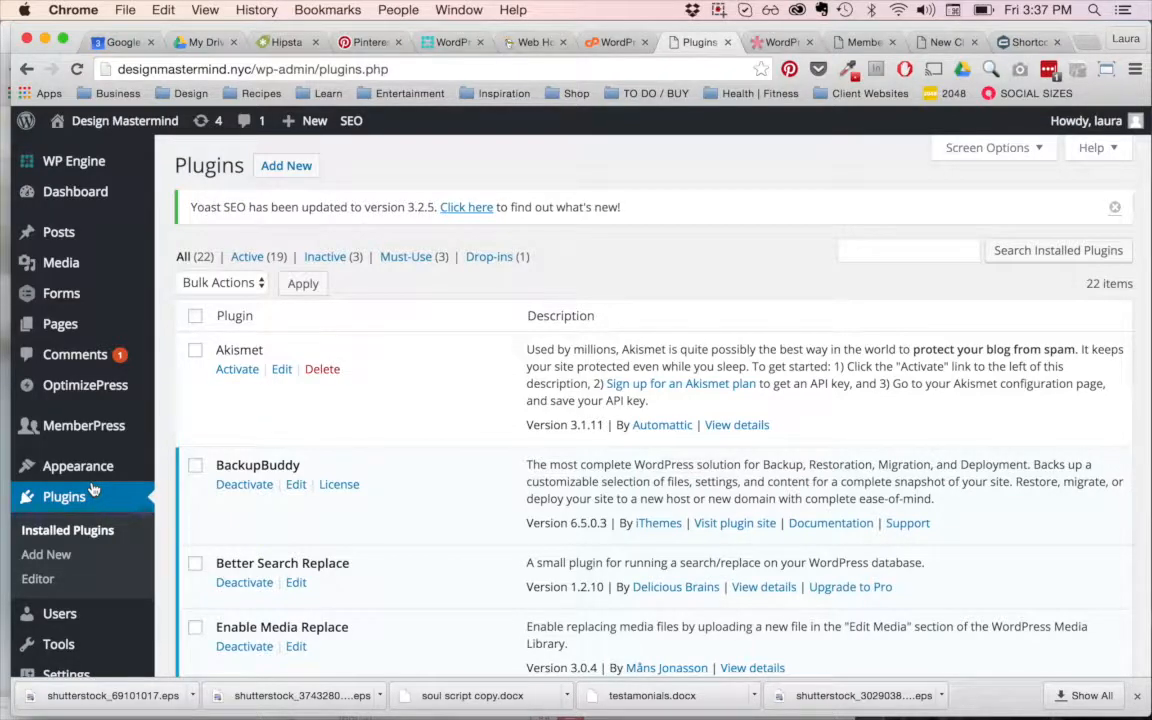
pyautogui.scroll(-5, 506, 272)
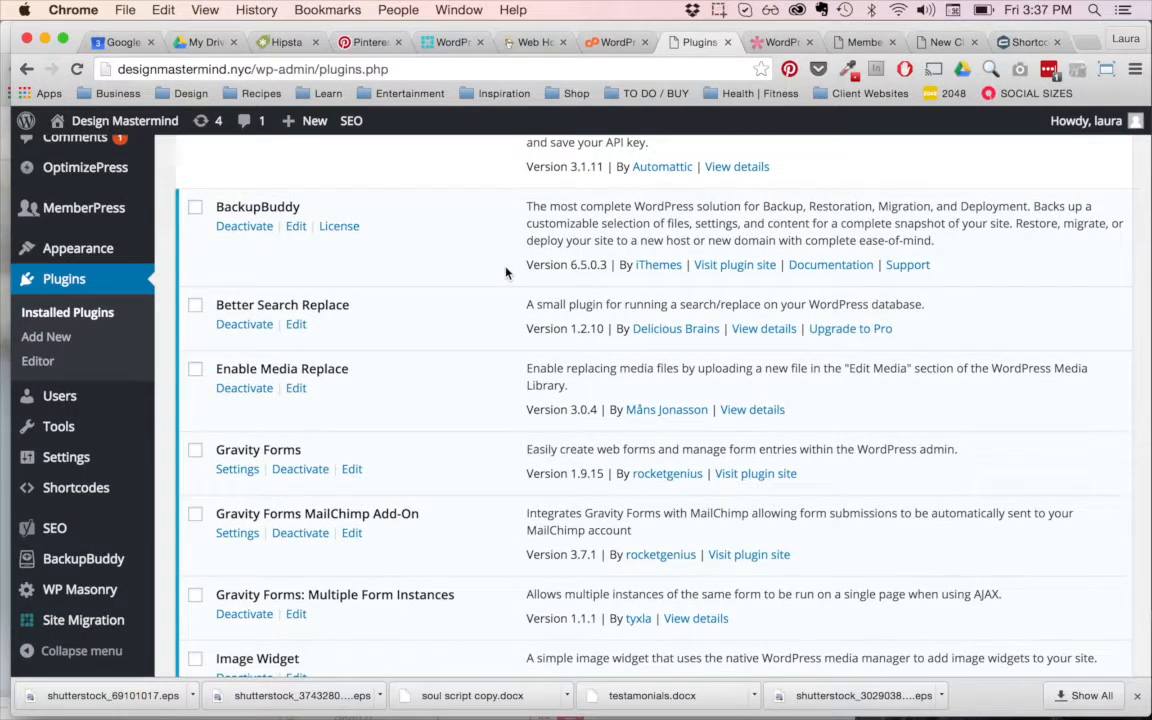
pyautogui.scroll(-3, 506, 272)
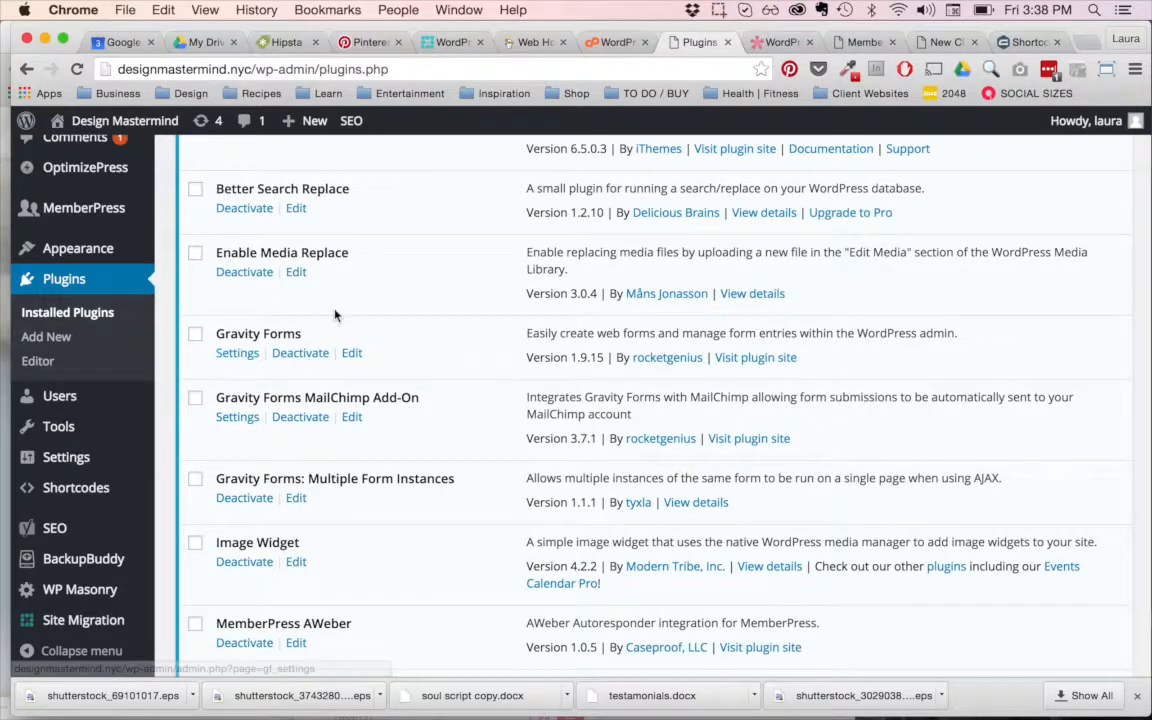
pyautogui.scroll(3, 335, 316)
pyautogui.scroll(3, 335, 316)
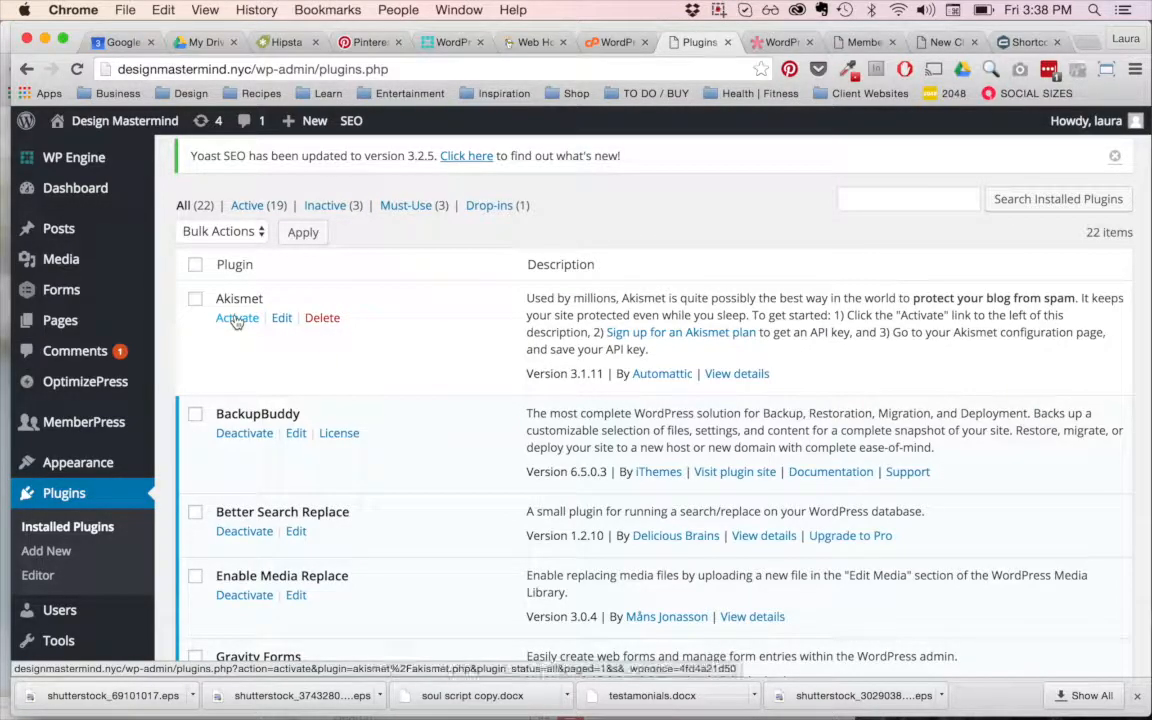
pyautogui.scroll(-5, 236, 319)
pyautogui.scroll(-14, 236, 319)
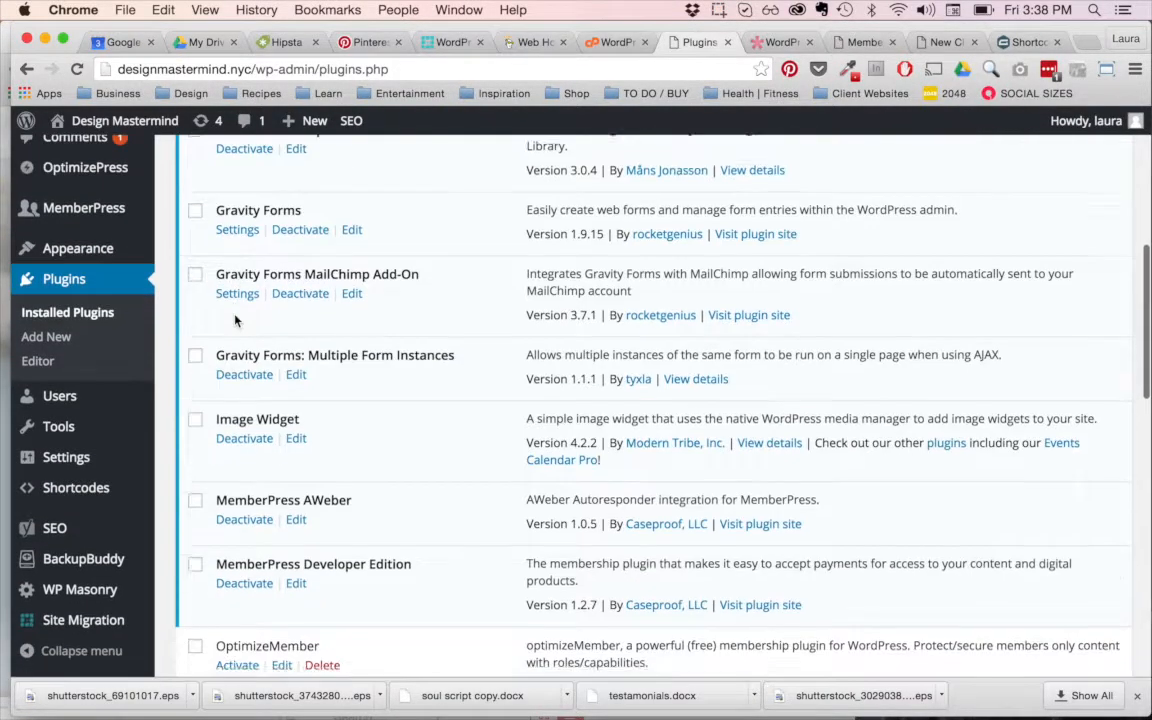
pyautogui.scroll(-5, 236, 319)
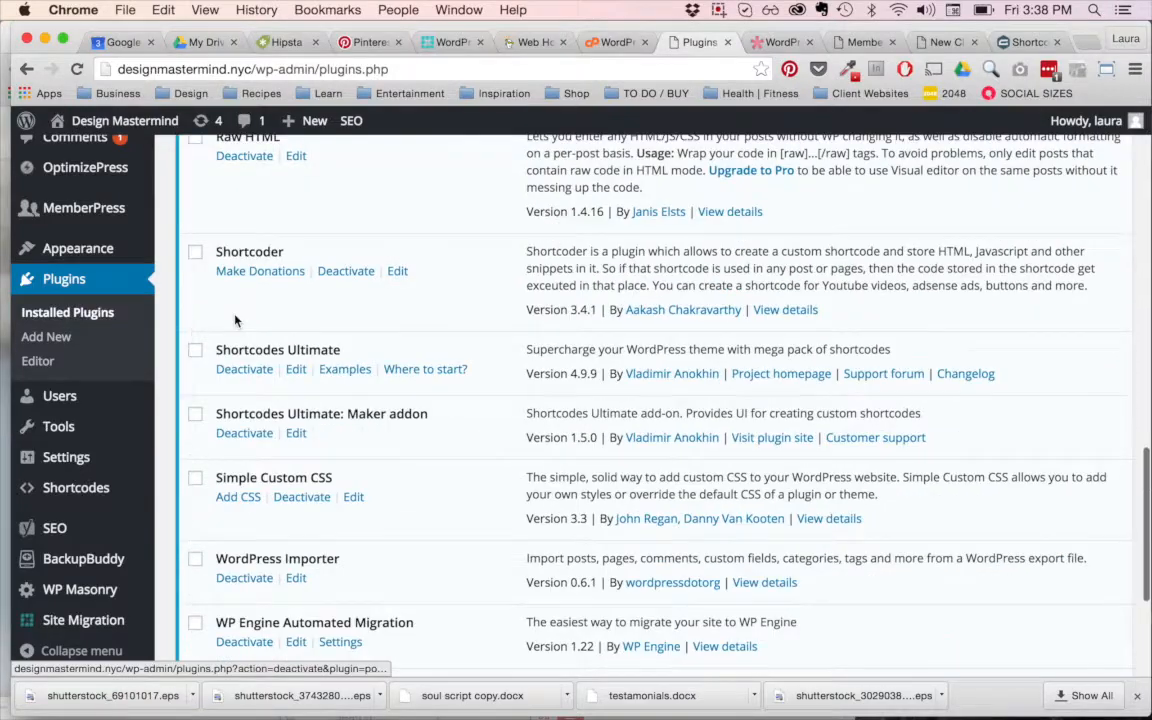
pyautogui.scroll(7, 211, 282)
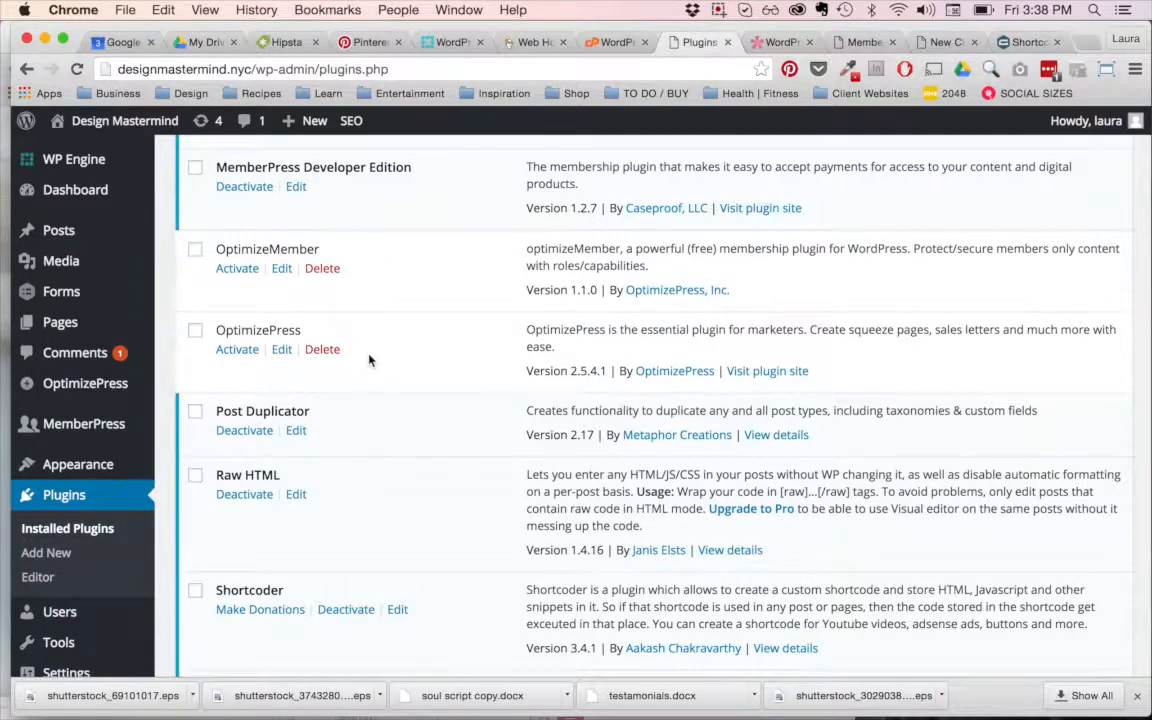
pyautogui.scroll(2, 368, 358)
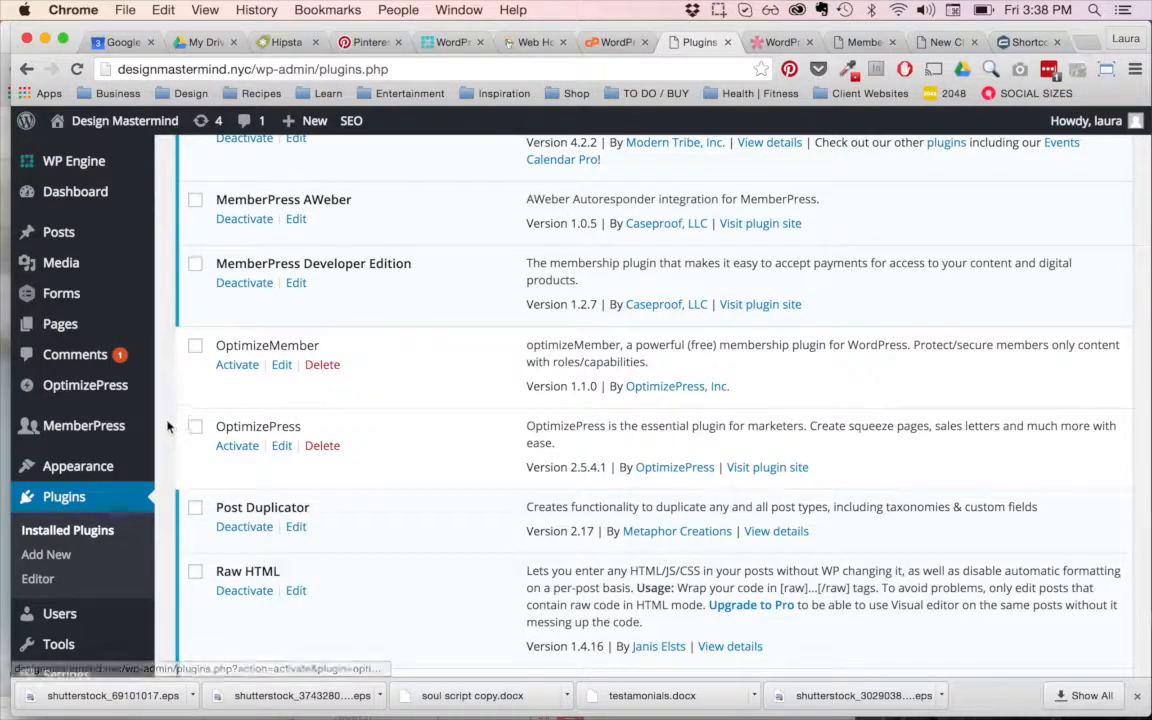
# Step: Review the Gravity Forms, Image Widget, MemberPress and OptimizePress entries among the installed plugins, along with the Appearance options
pyautogui.moveTo(90, 466)
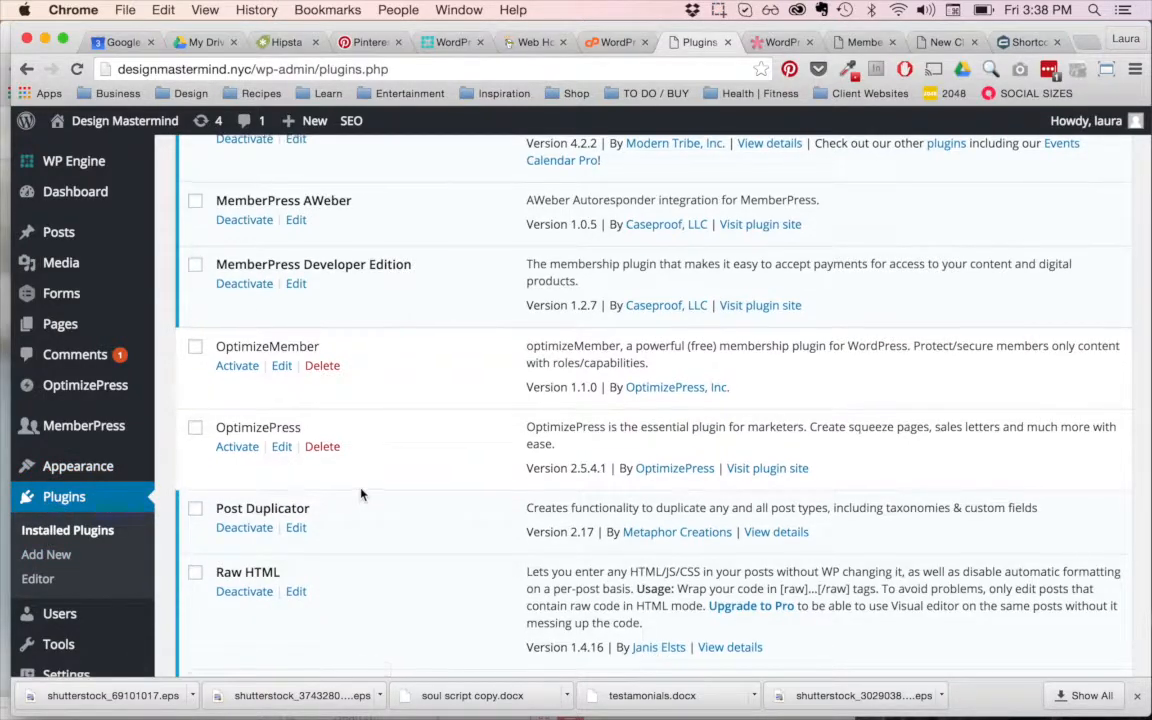
pyautogui.scroll(3, 362, 493)
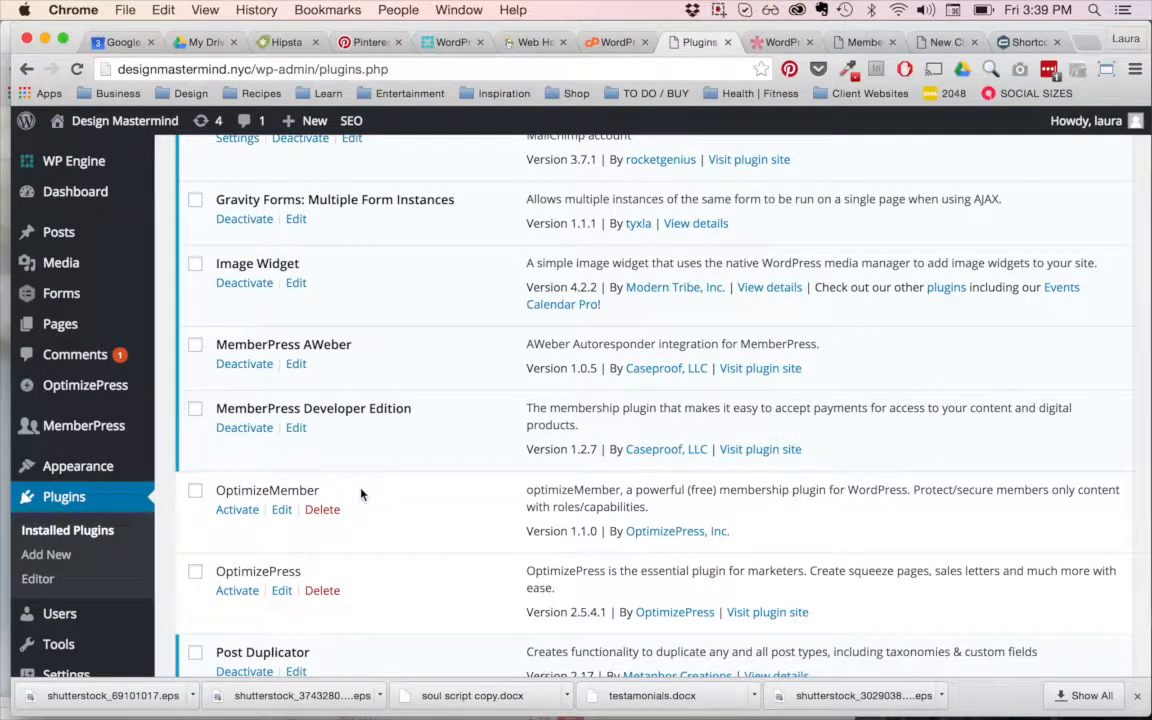
pyautogui.scroll(6, 362, 493)
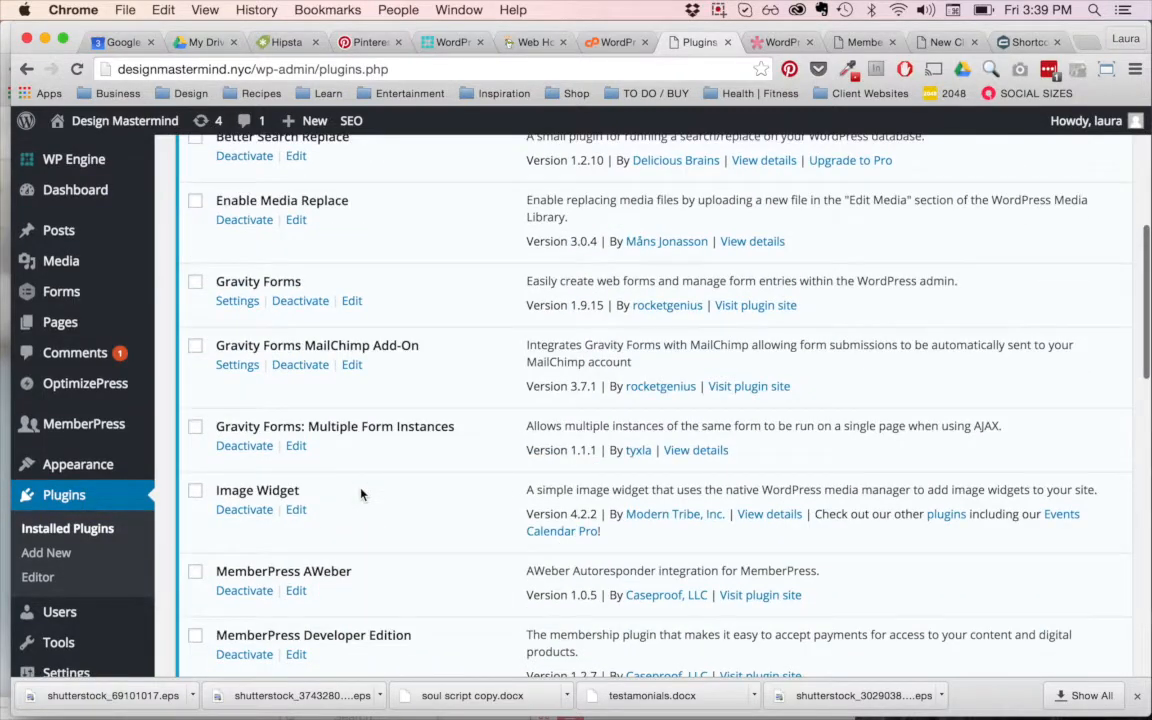
pyautogui.scroll(-7, 362, 493)
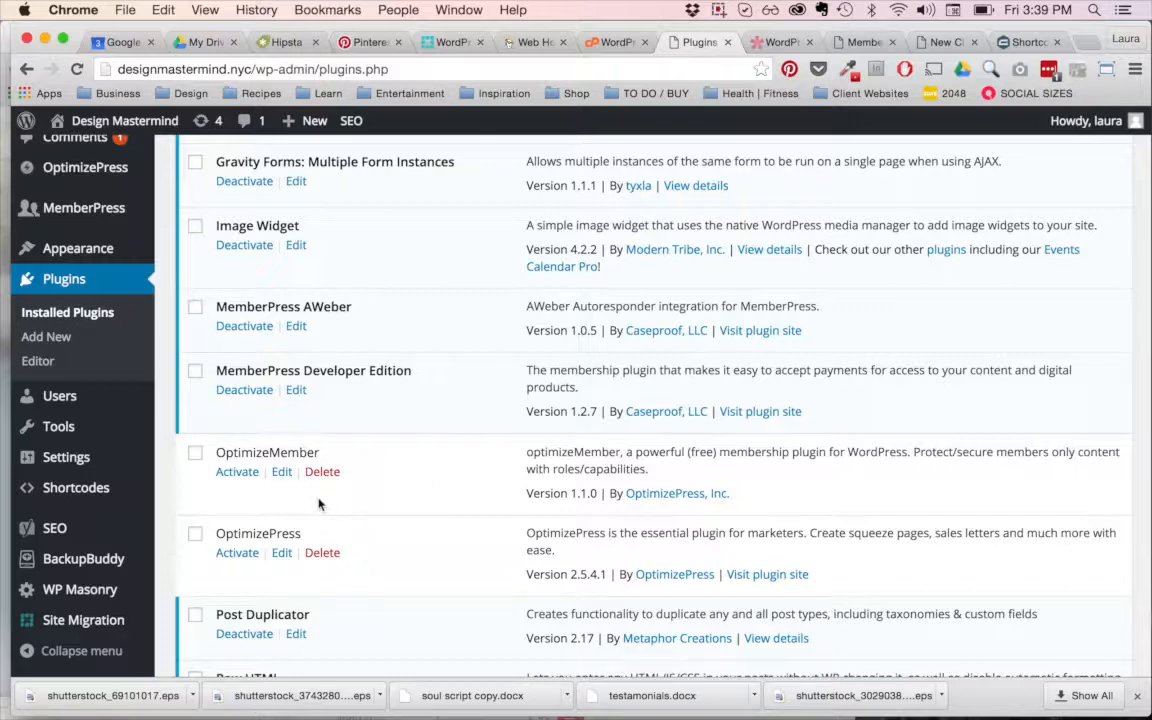
pyautogui.moveTo(73, 244)
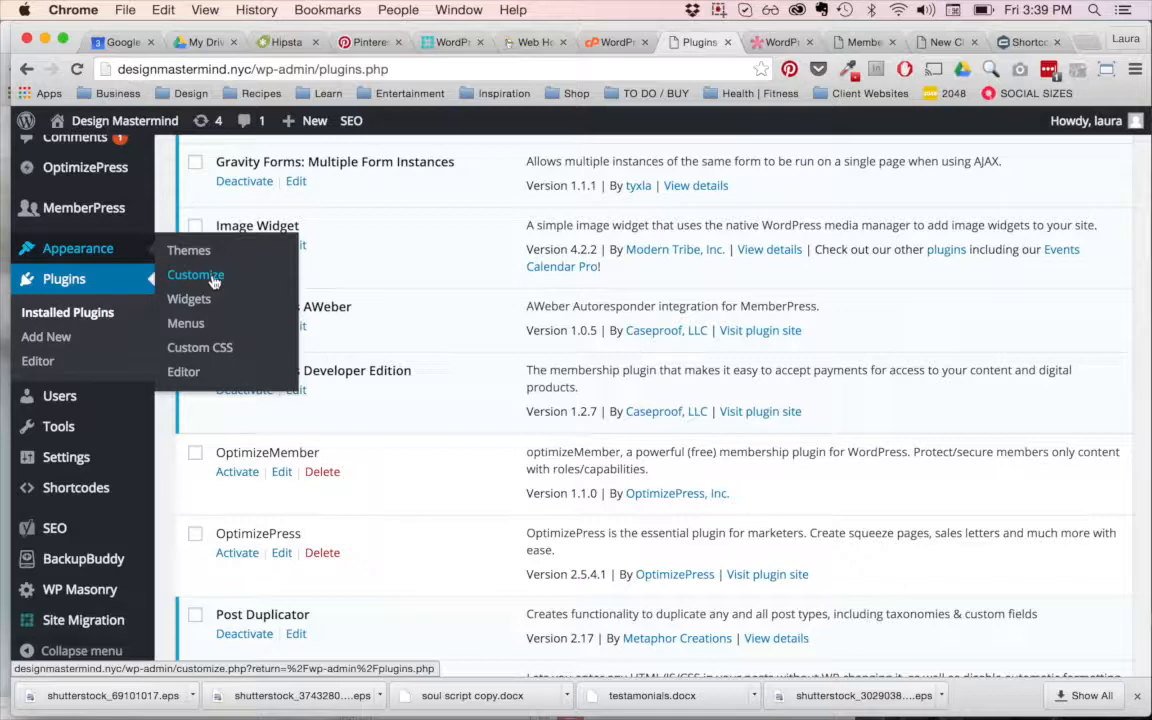
pyautogui.scroll(2, 213, 283)
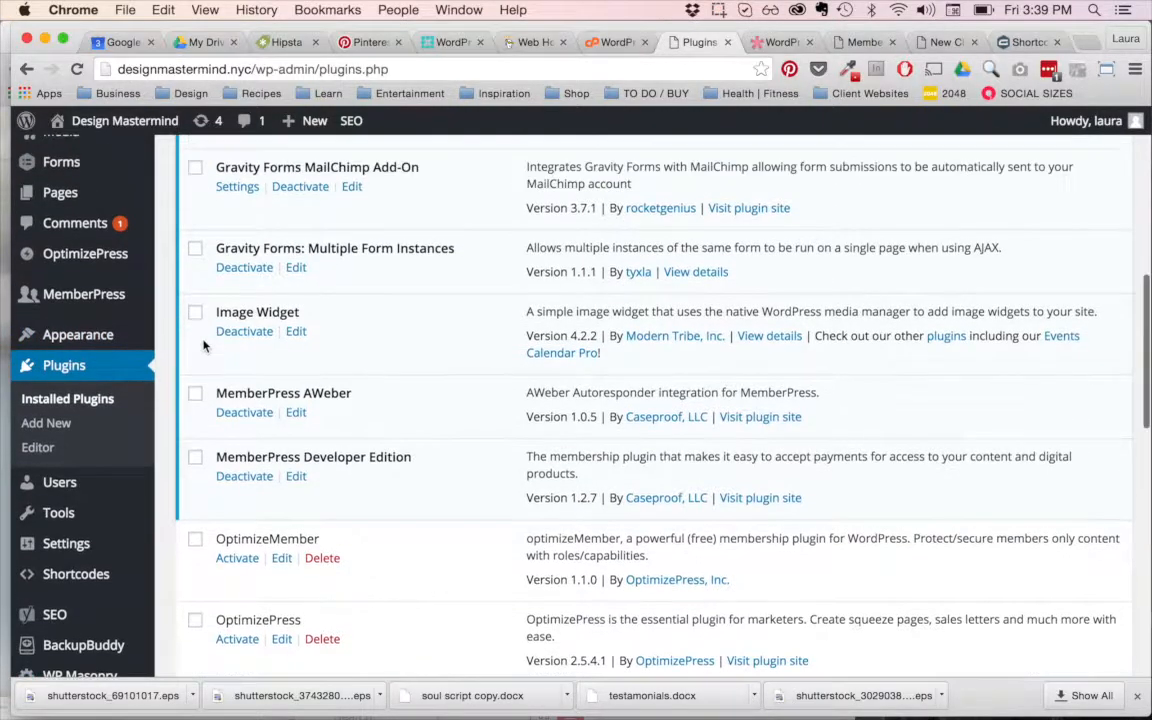
pyautogui.scroll(1, 205, 343)
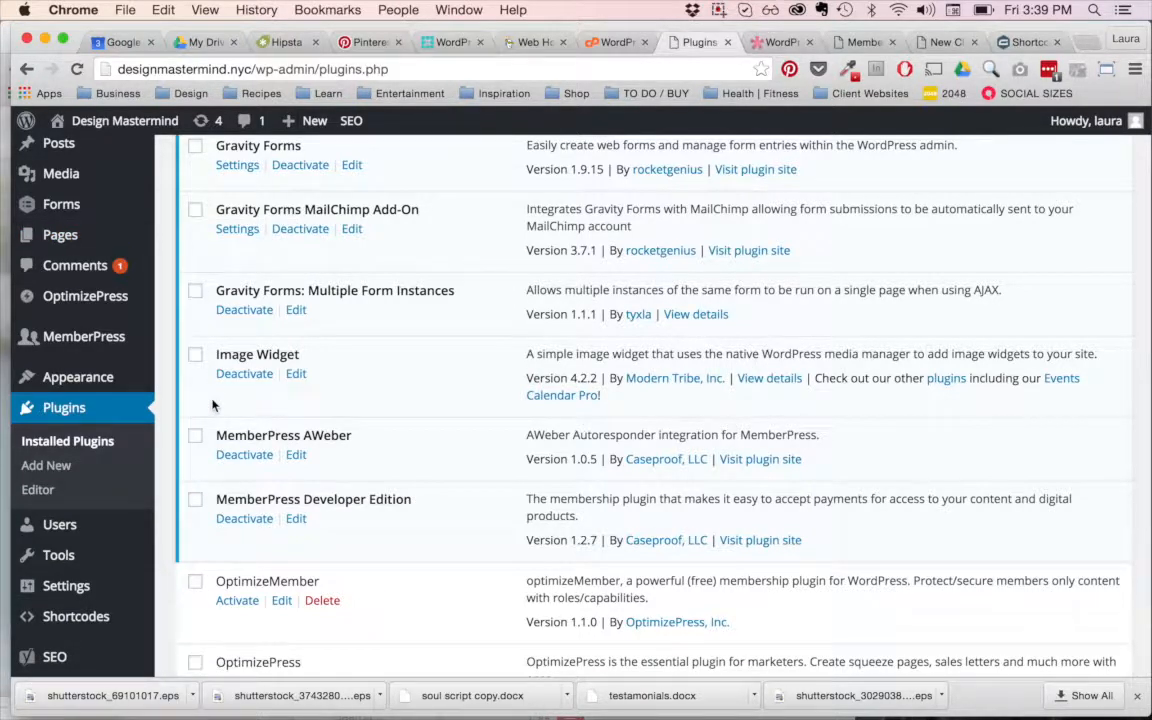
pyautogui.scroll(2, 213, 404)
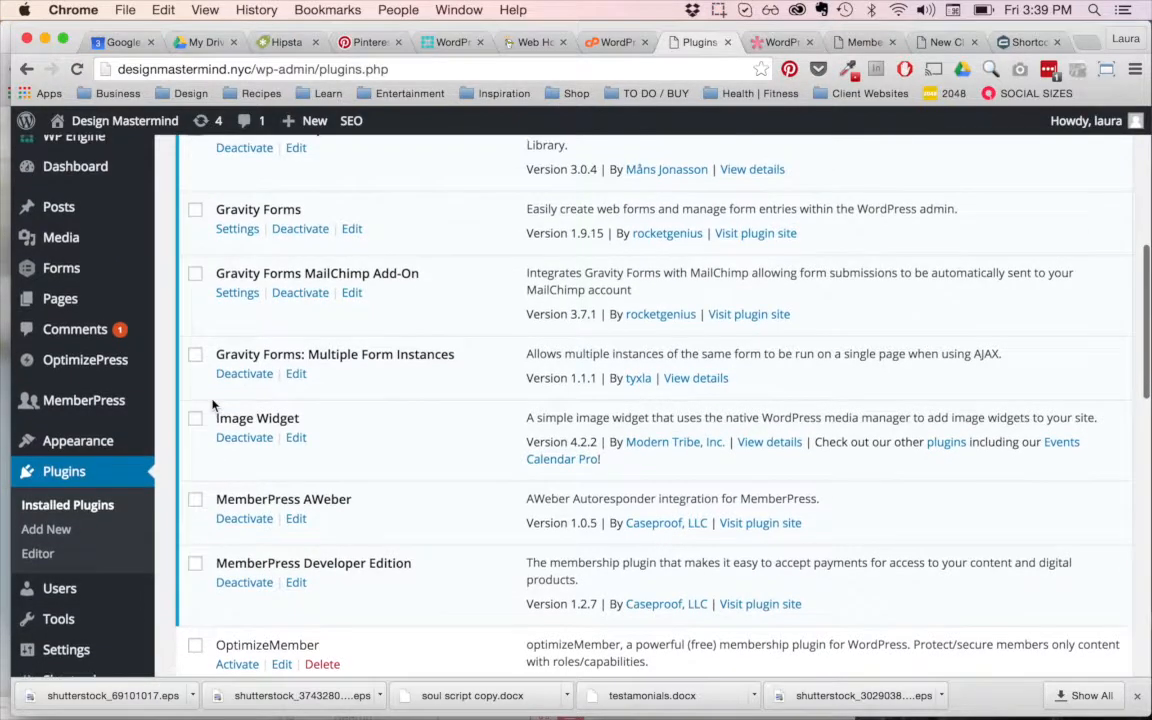
pyautogui.scroll(-3, 213, 404)
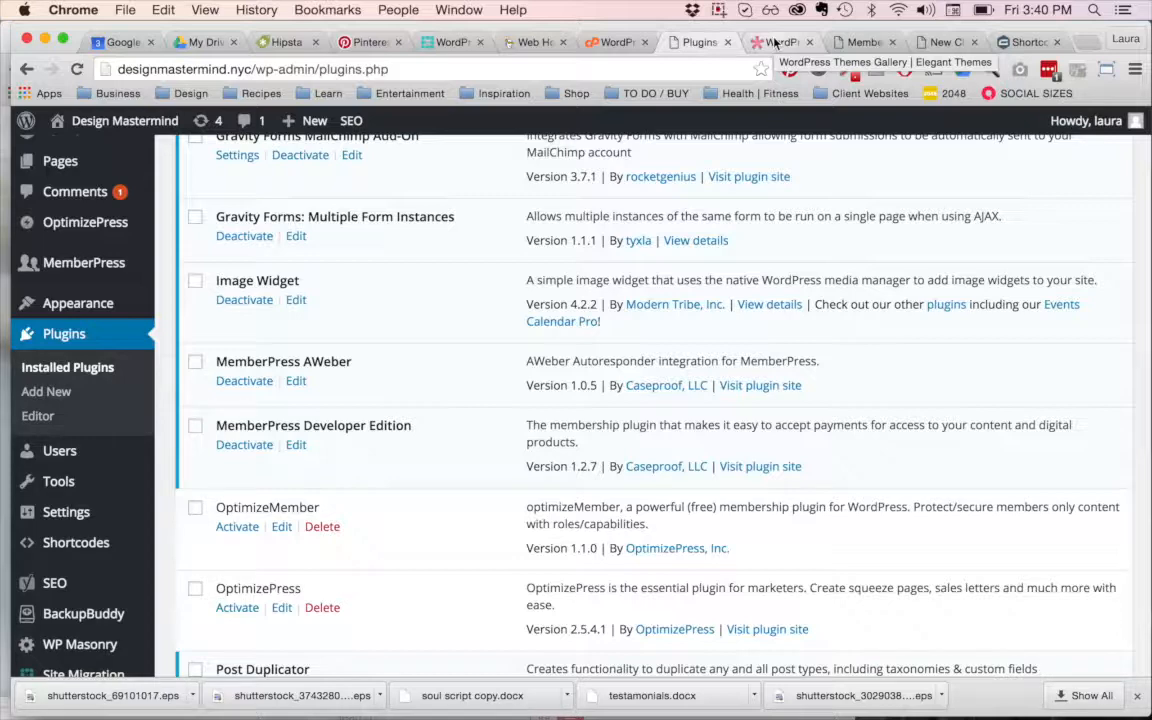
# Step: Open the site's General settings and examine the site title, tagline, WordPress address and site address fields
pyautogui.scroll(-3, 458, 226)
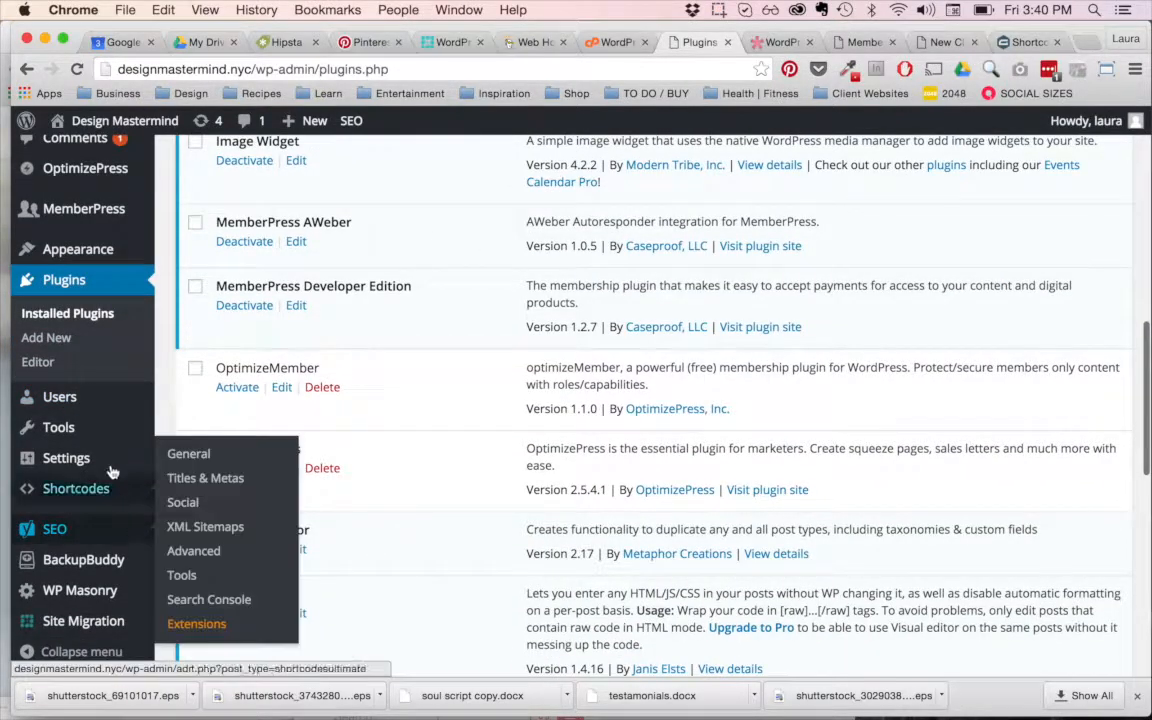
pyautogui.moveTo(88, 500)
pyautogui.moveTo(80, 457)
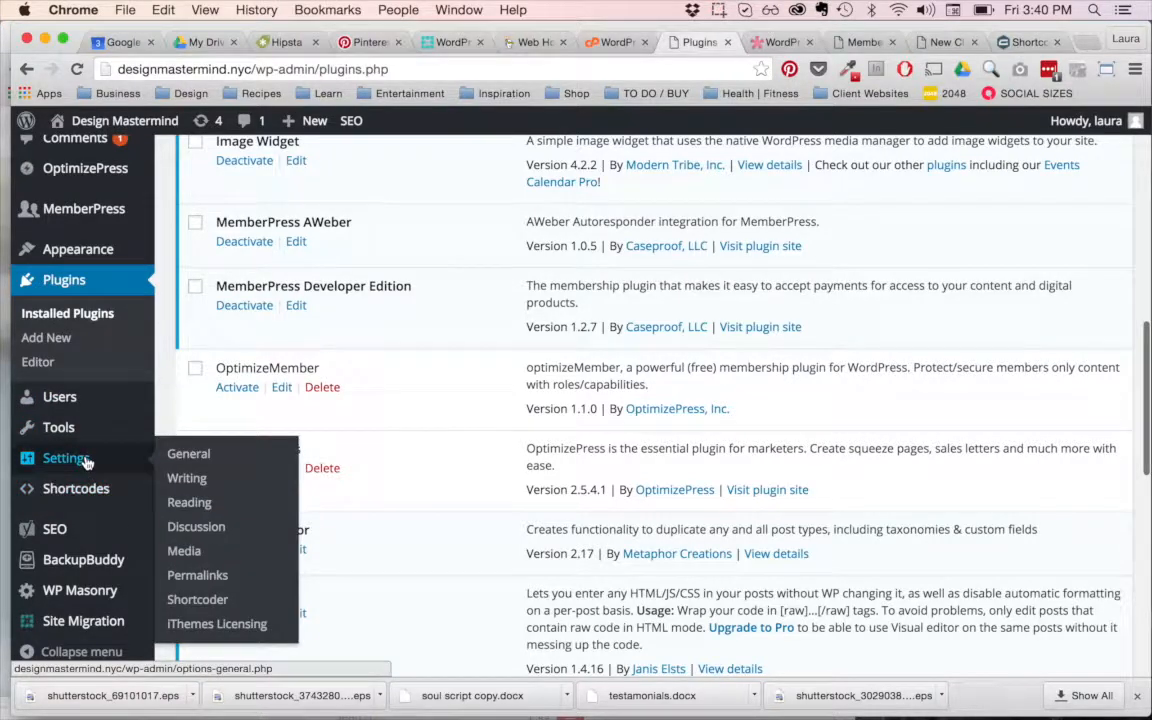
pyautogui.click(188, 458)
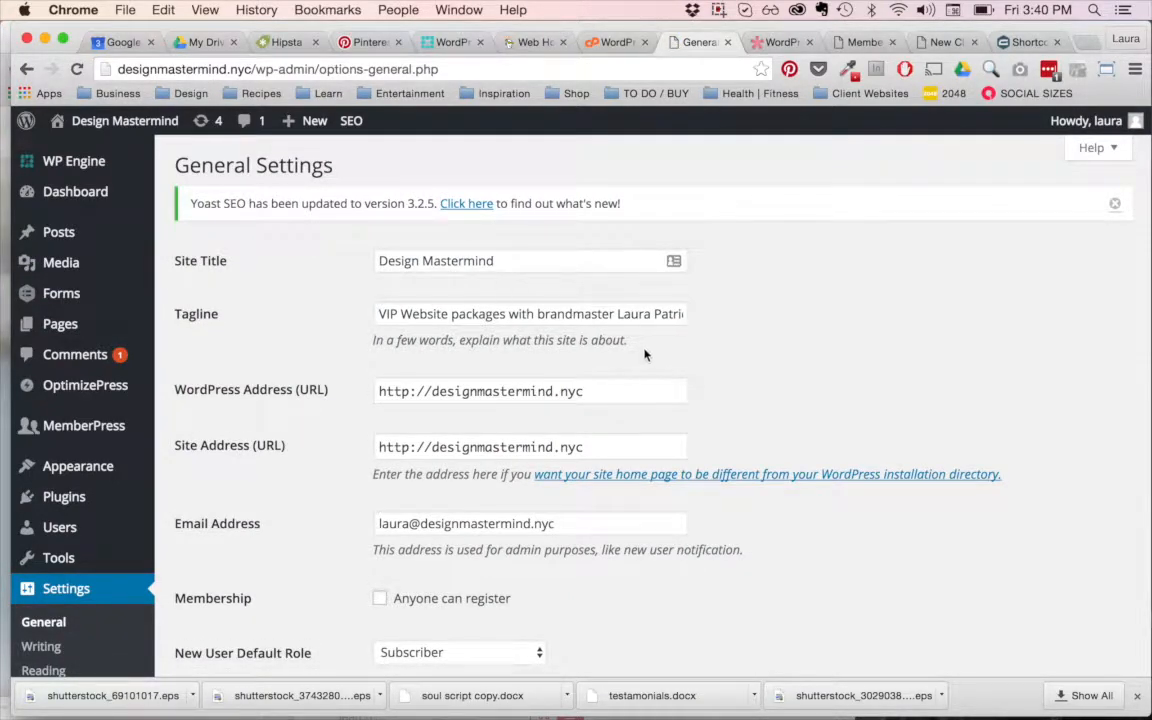
pyautogui.scroll(-3, 644, 330)
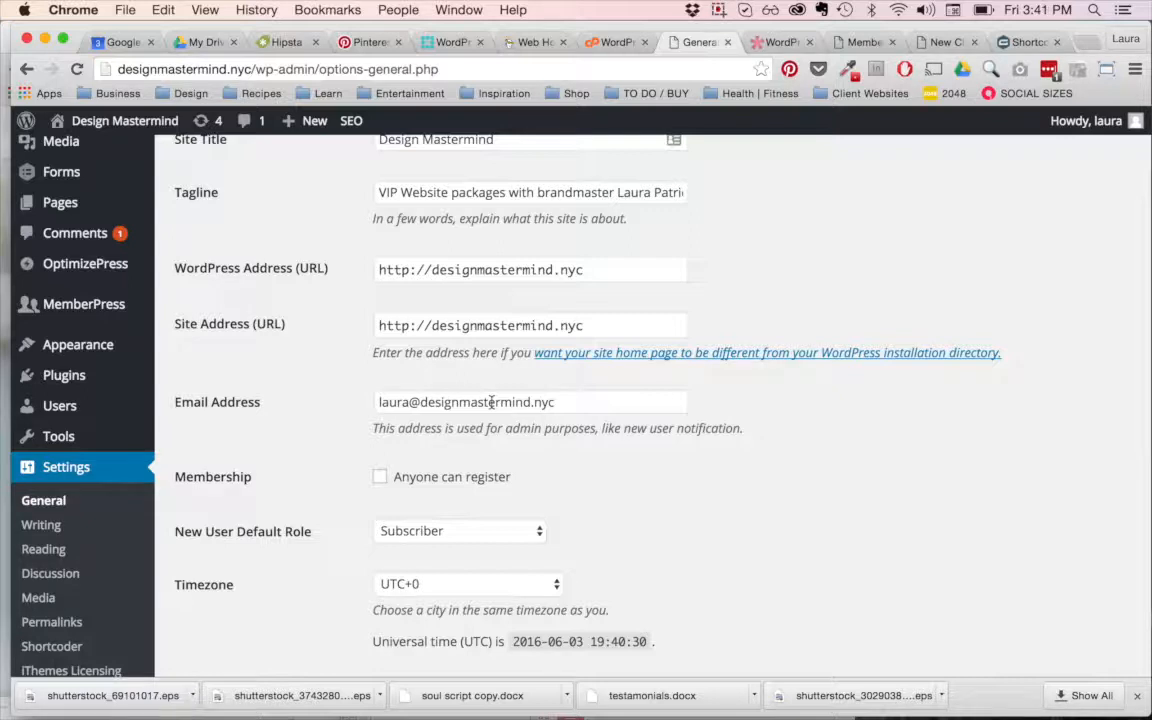
# Step: Highlight the domain part of the admin email address, and clear the selection without editing the field
pyautogui.moveTo(563, 401); pyautogui.dragTo(421, 402)
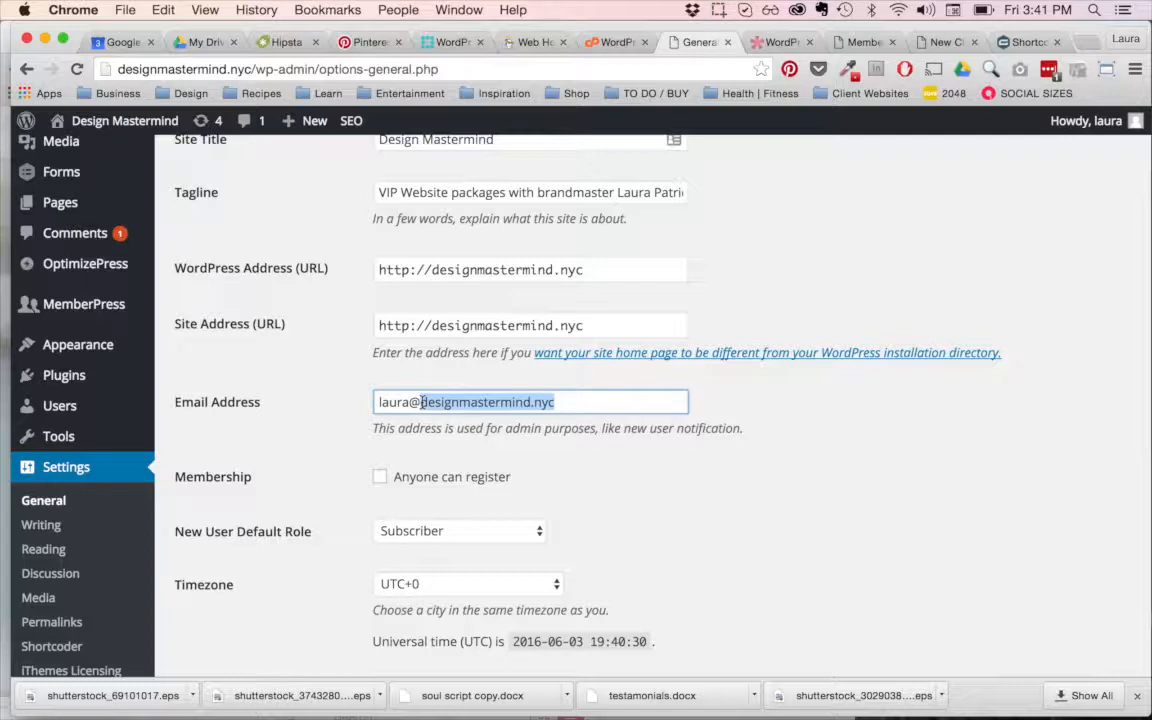
pyautogui.click(622, 402)
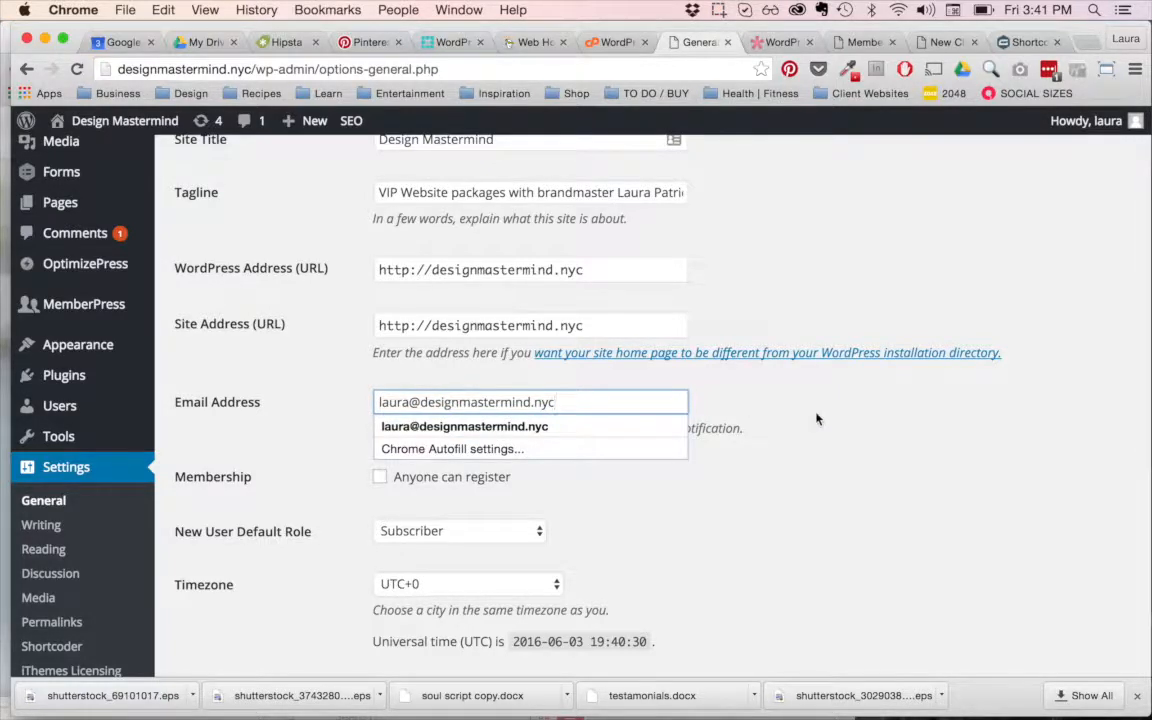
pyautogui.click(567, 421)
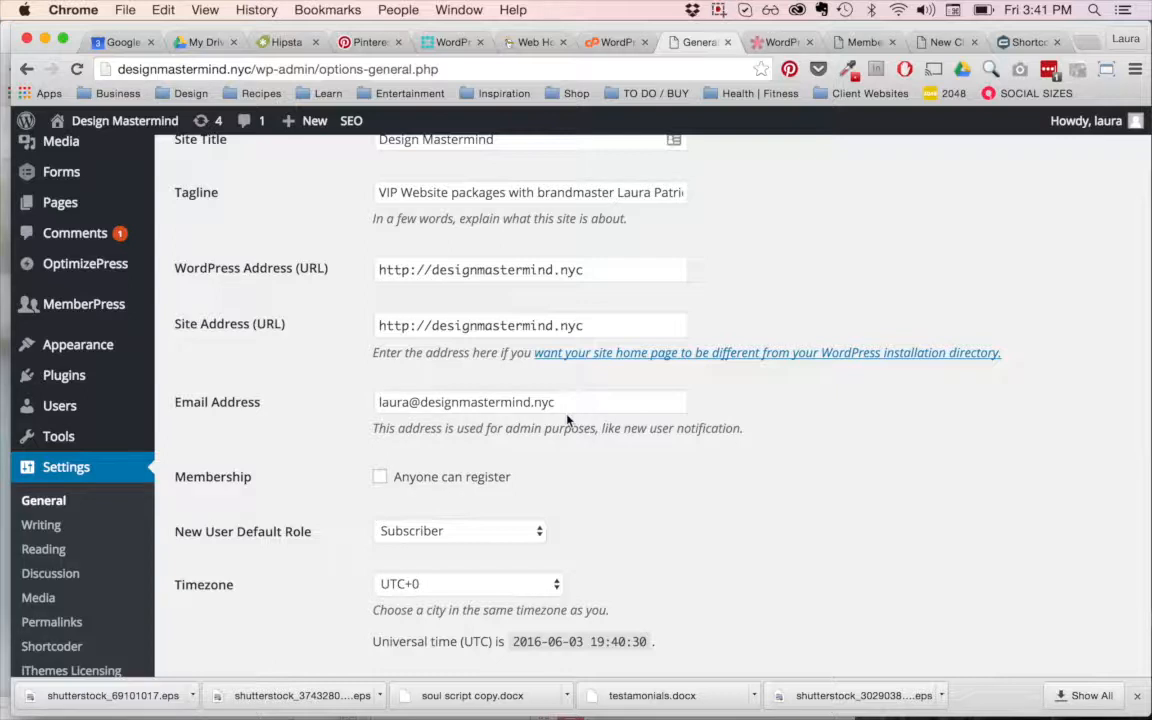
# Step: Review the membership, default role, timezone and date format options, and return to the site title and tagline
pyautogui.scroll(-2, 567, 421)
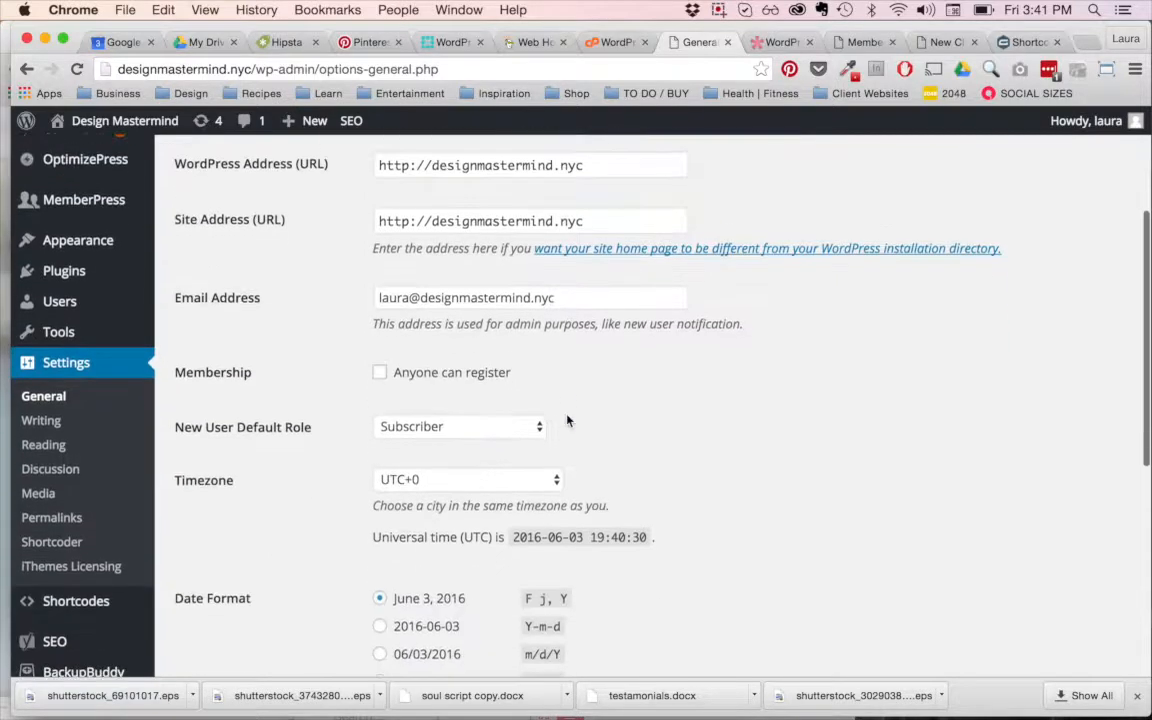
pyautogui.scroll(-2, 567, 421)
pyautogui.scroll(1, 581, 391)
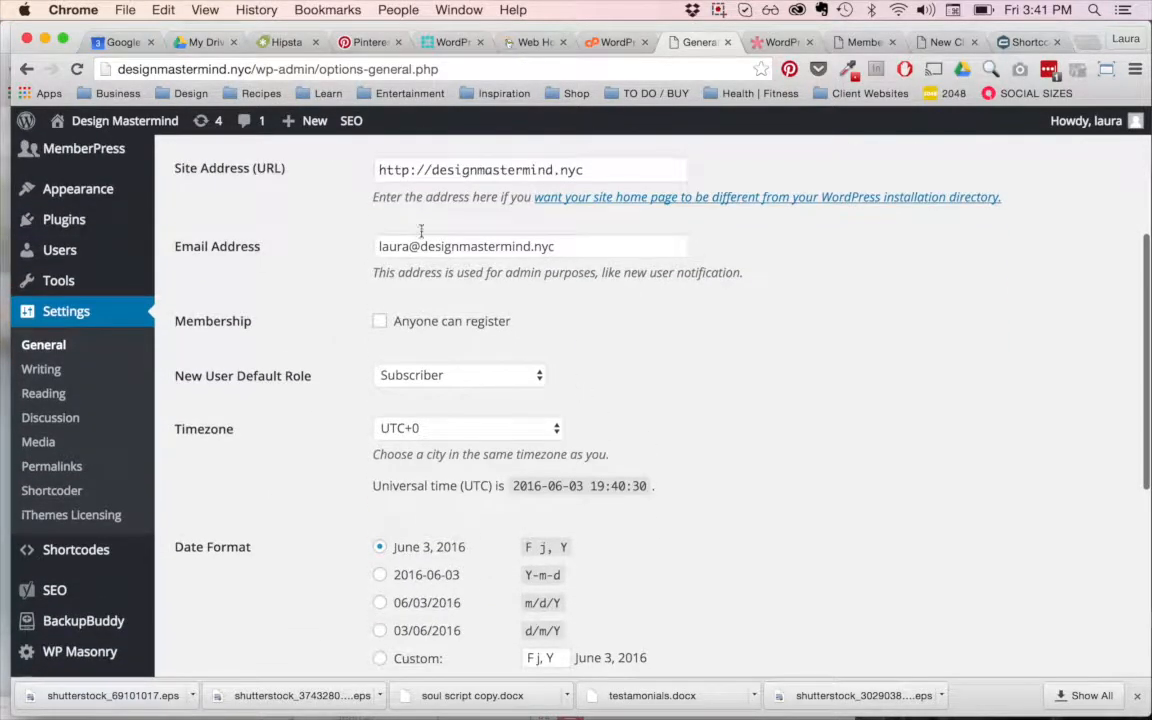
pyautogui.scroll(2, 568, 305)
pyautogui.scroll(2, 568, 305)
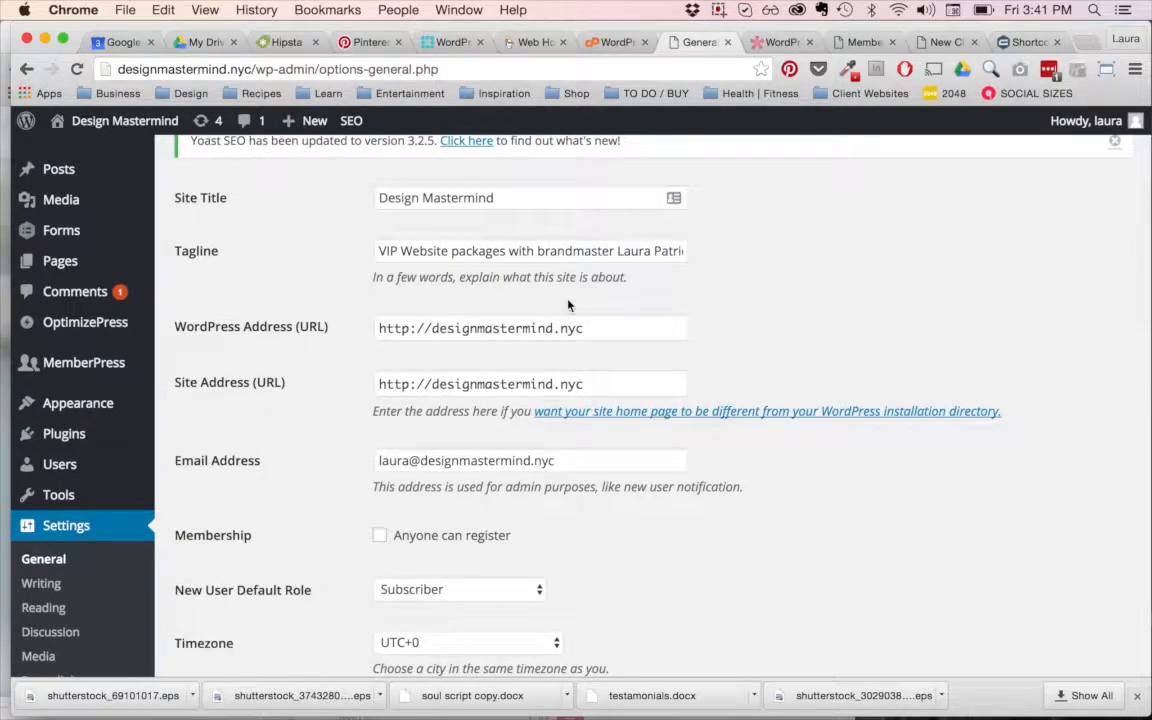
# Step: Open the Reading settings and examine the front page, posts page, feed and search engine visibility options
pyautogui.scroll(-6, 568, 305)
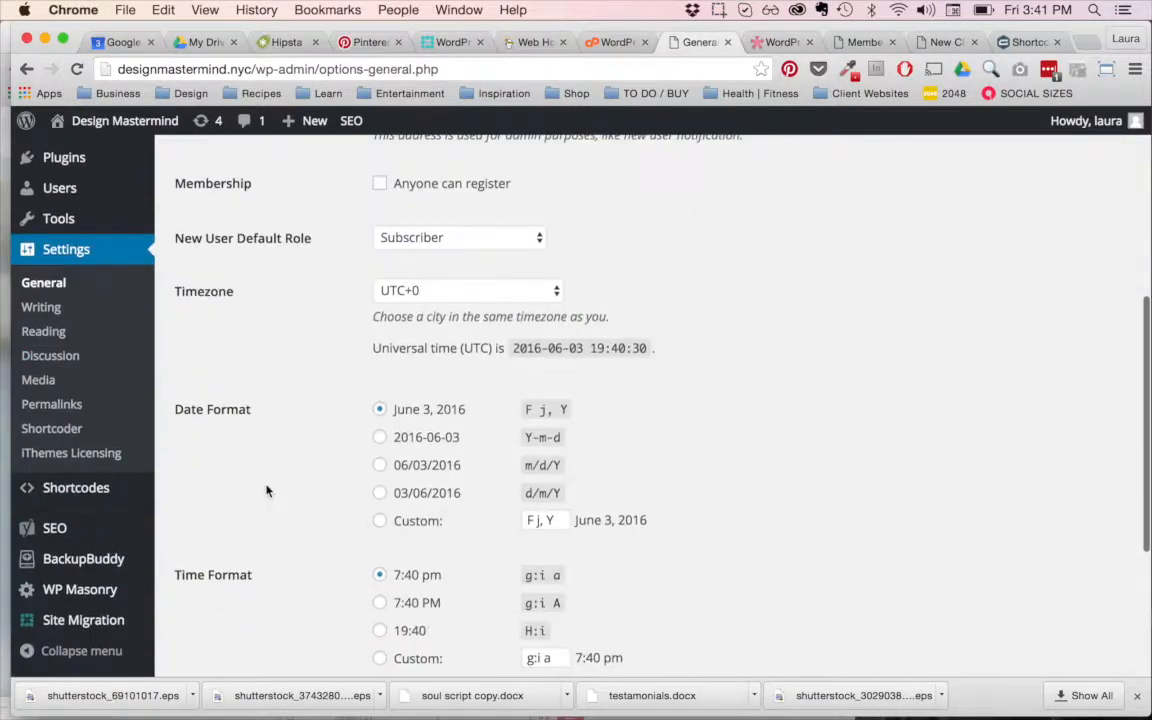
pyautogui.click(55, 331)
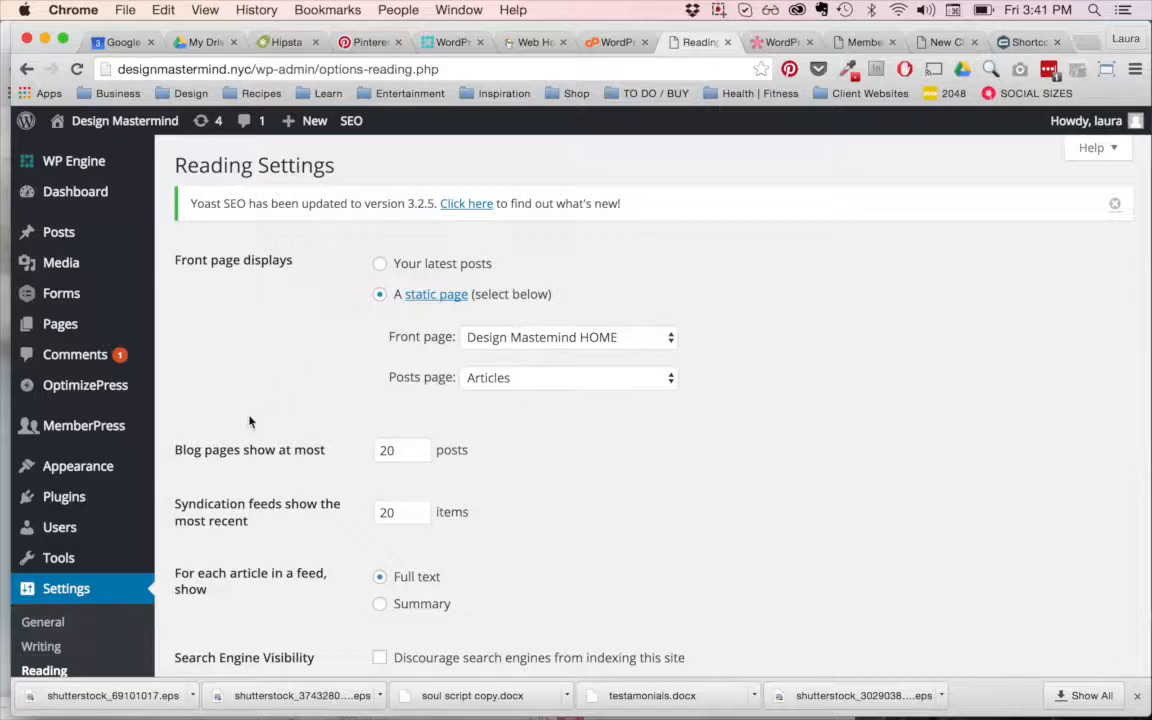
pyautogui.scroll(-3, 265, 347)
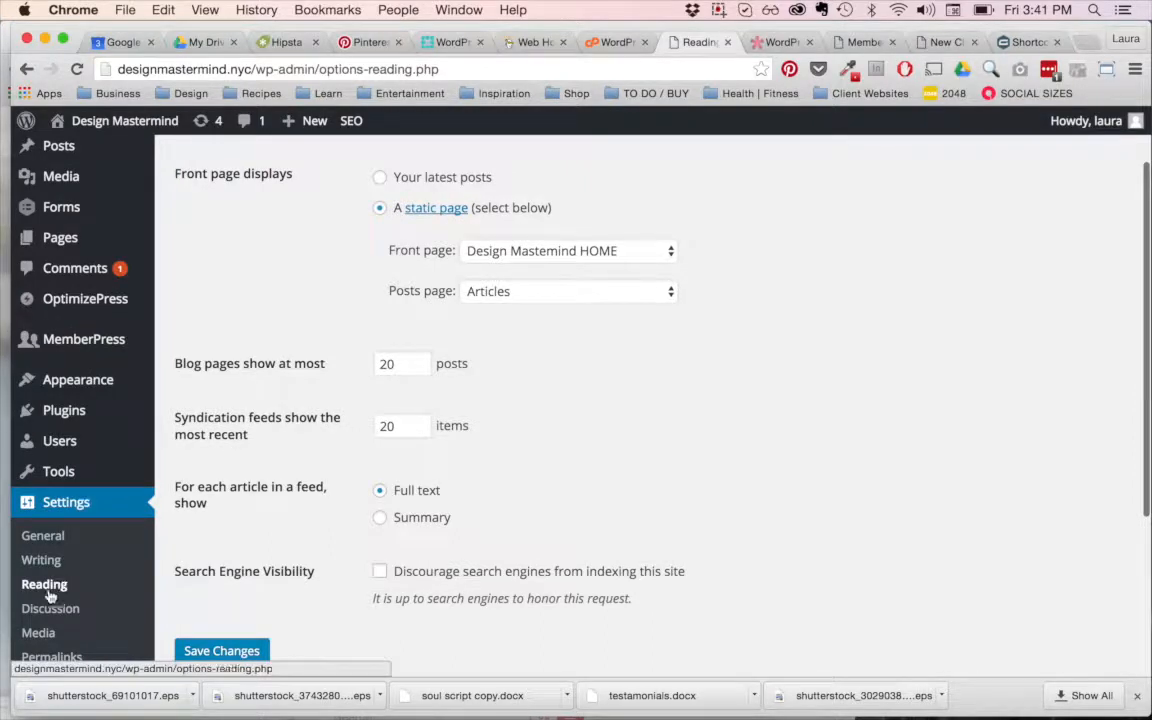
pyautogui.scroll(3, 245, 549)
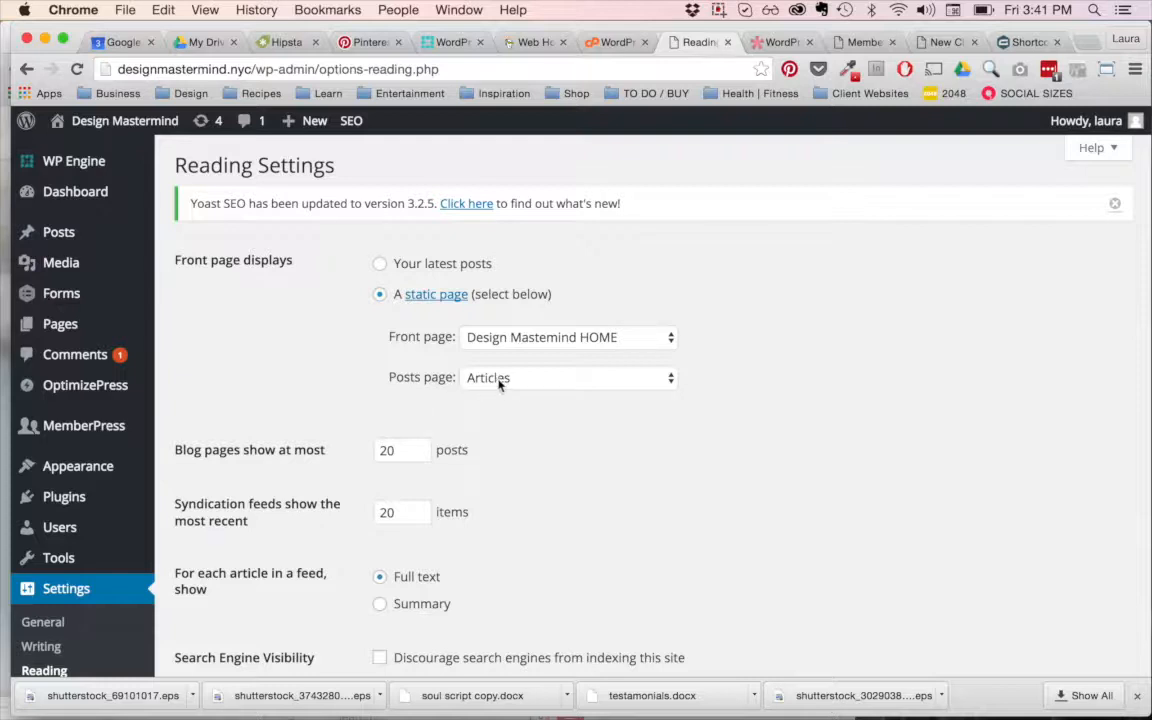
pyautogui.scroll(-5, 380, 357)
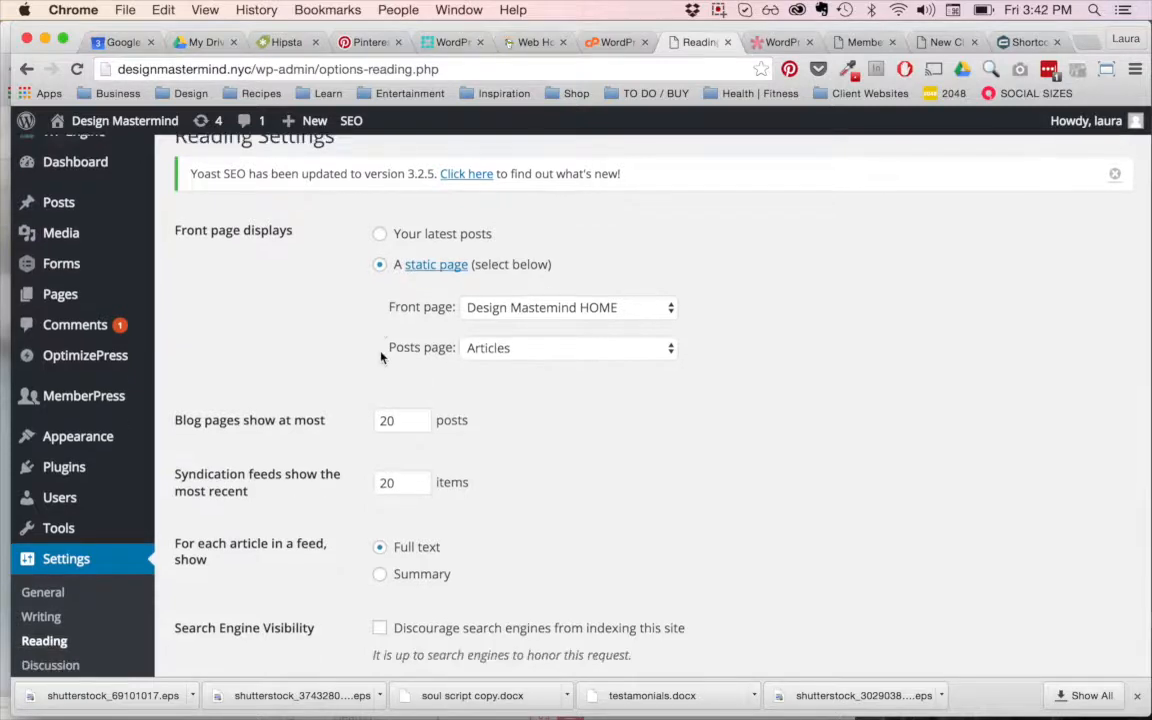
pyautogui.scroll(-1, 380, 355)
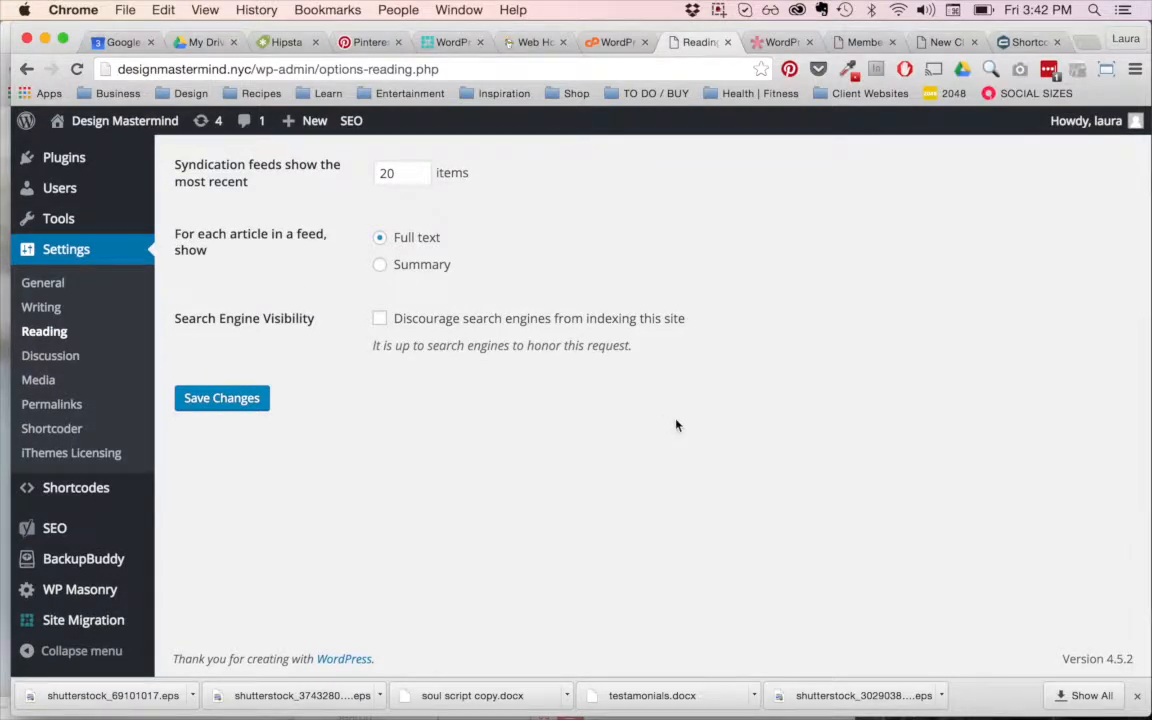
pyautogui.scroll(6, 676, 426)
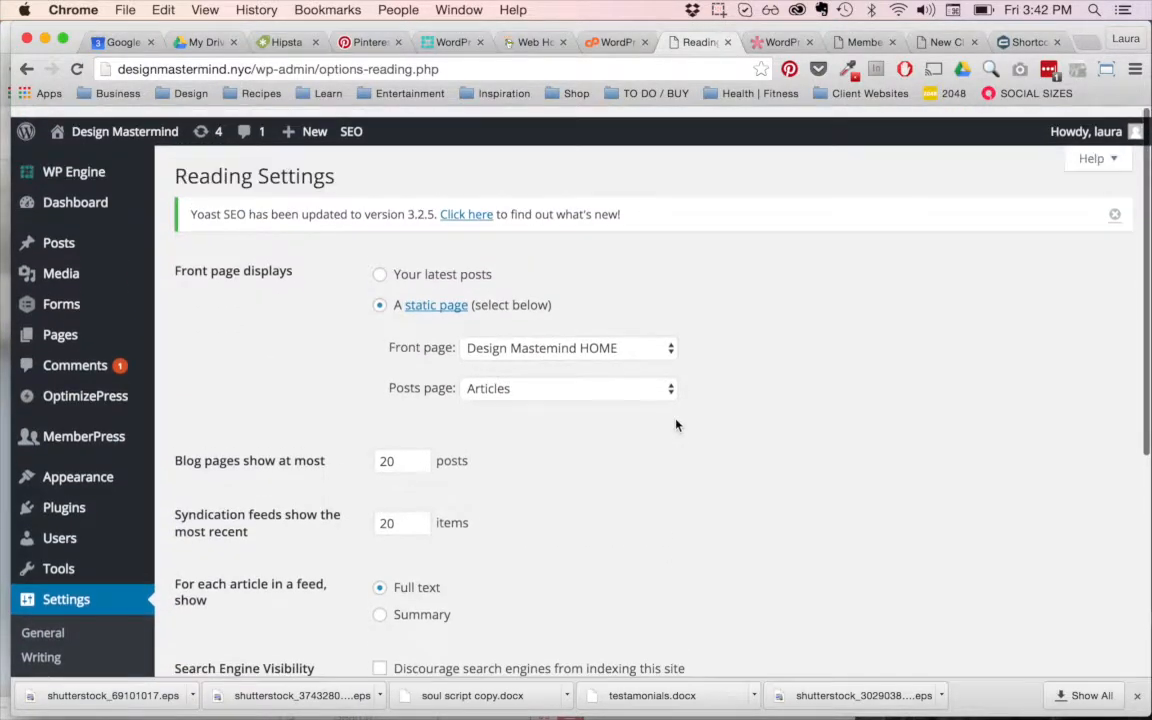